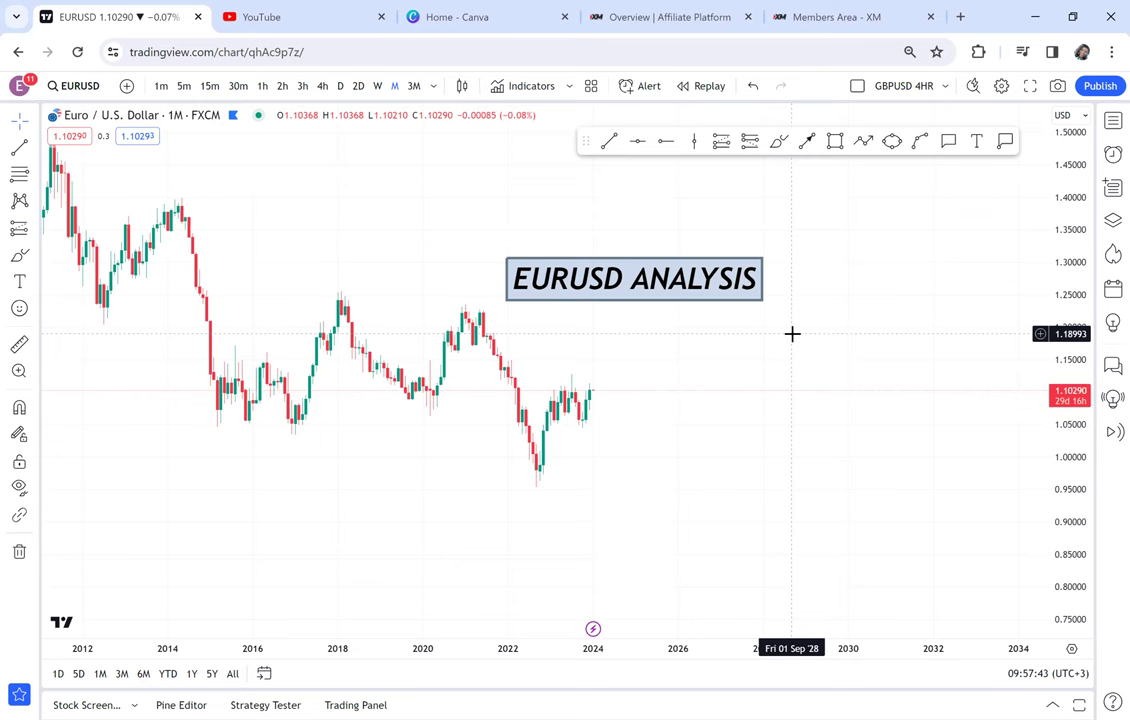
# Draw a rectangle over the monthly price range, from December 2013 to about April 2027, between about 1.256 and 1.035.
pyautogui.moveTo(709, 341); pyautogui.dragTo(638, 341)
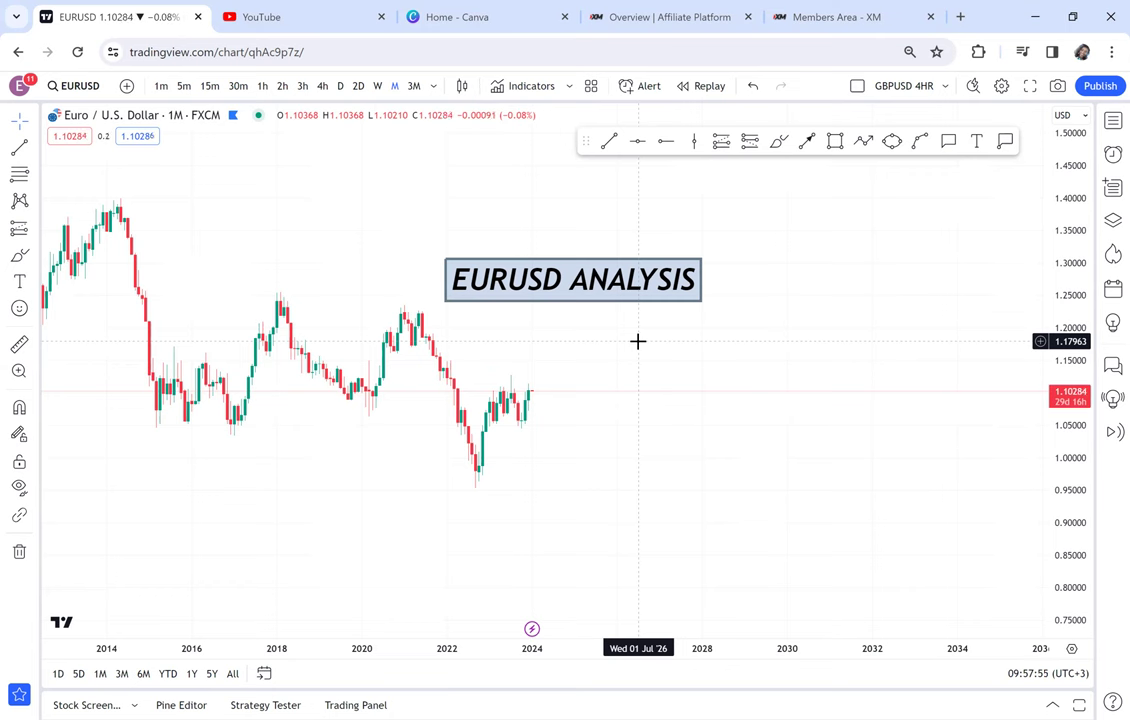
pyautogui.moveTo(785, 398); pyautogui.dragTo(898, 367)
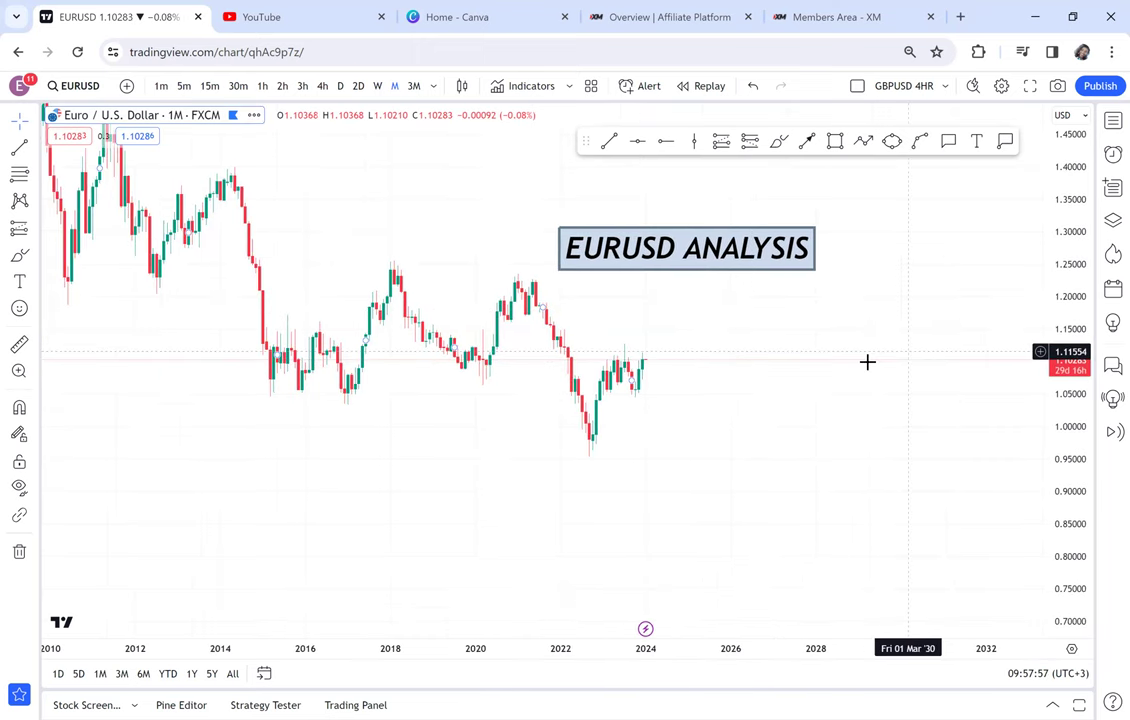
pyautogui.moveTo(1070, 458); pyautogui.dragTo(1054, 273)
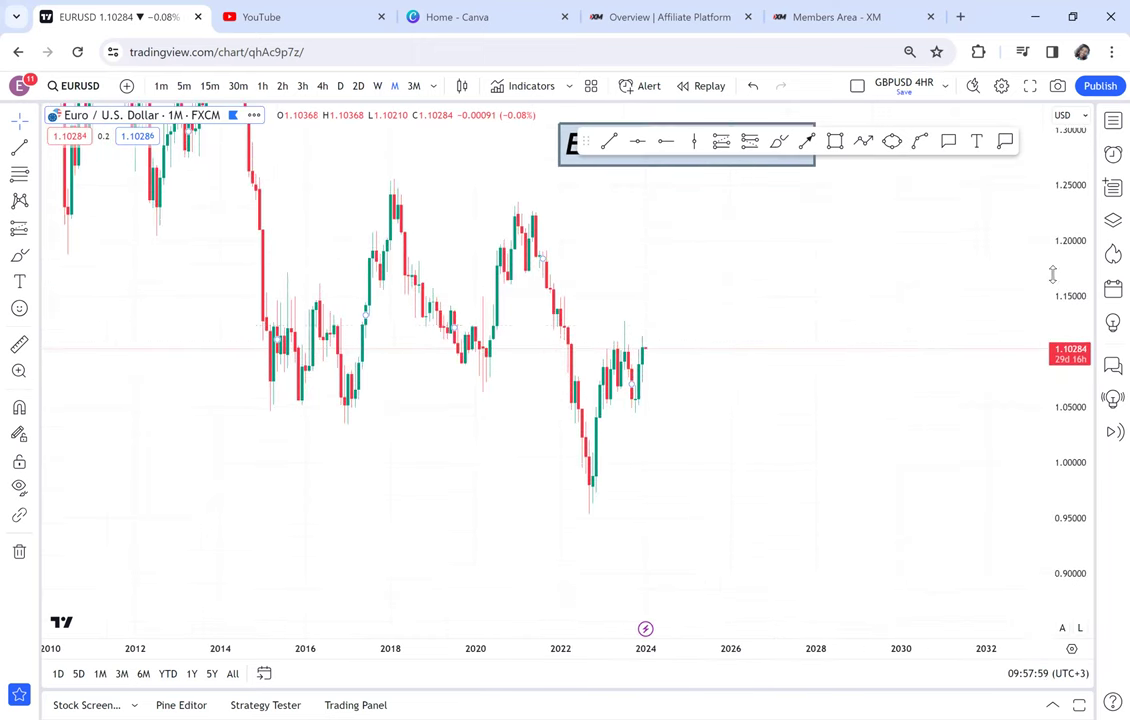
pyautogui.moveTo(919, 352); pyautogui.dragTo(910, 427)
pyautogui.scroll(-2, 910, 427)
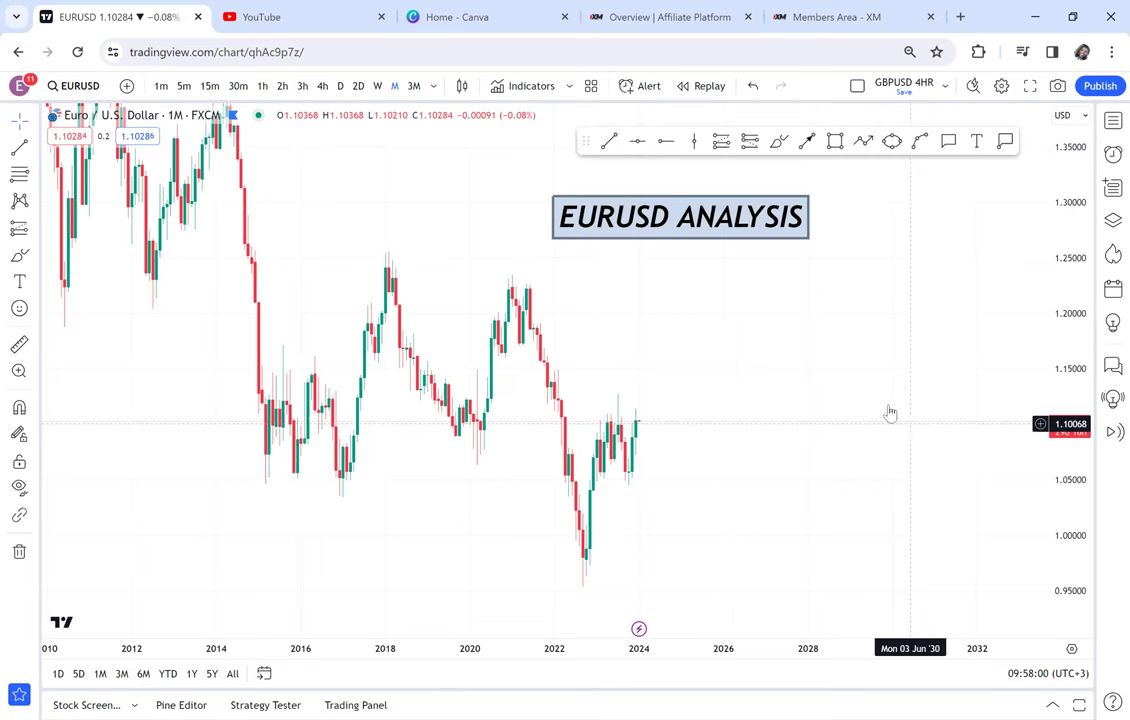
pyautogui.scroll(-1, 786, 263)
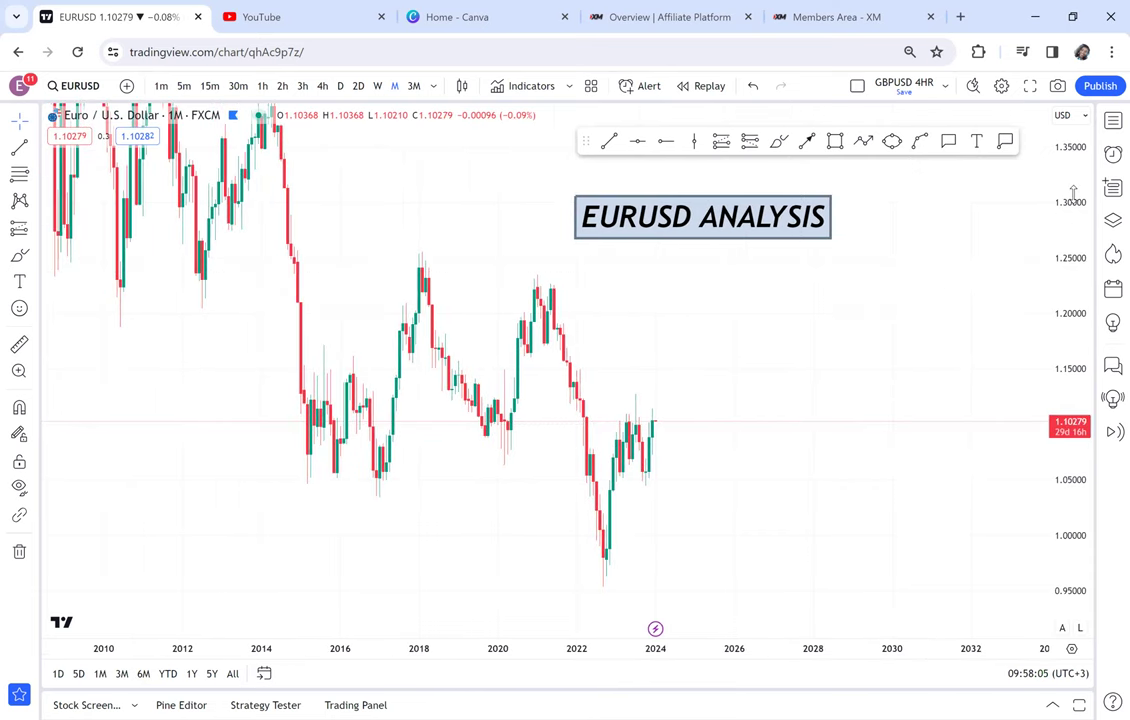
pyautogui.moveTo(1049, 217); pyautogui.dragTo(1053, 305)
pyautogui.moveTo(750, 268); pyautogui.dragTo(812, 256)
pyautogui.click(835, 141)
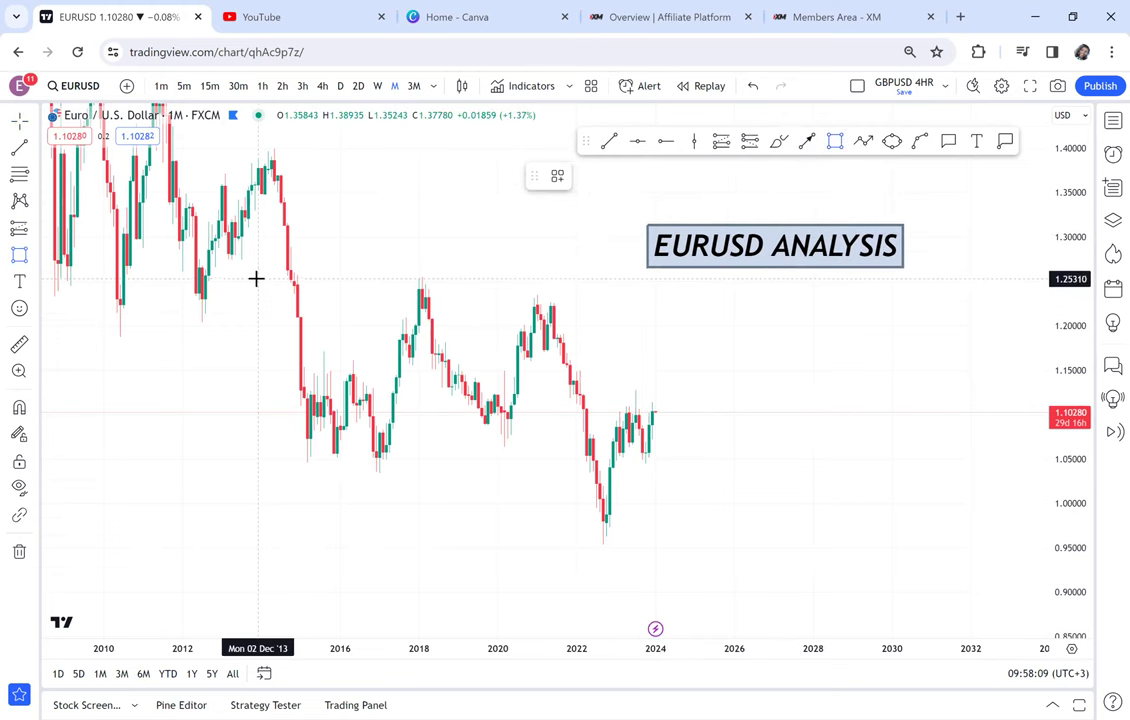
pyautogui.moveTo(256, 277); pyautogui.dragTo(783, 476)
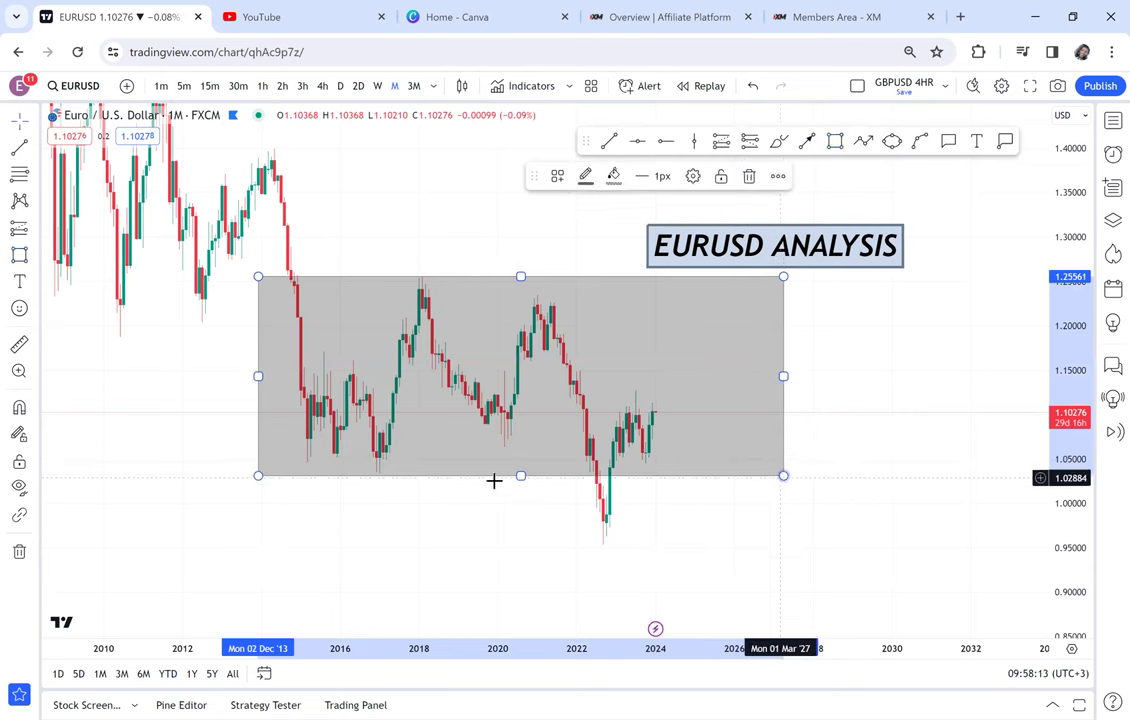
pyautogui.moveTo(521, 477); pyautogui.dragTo(522, 473)
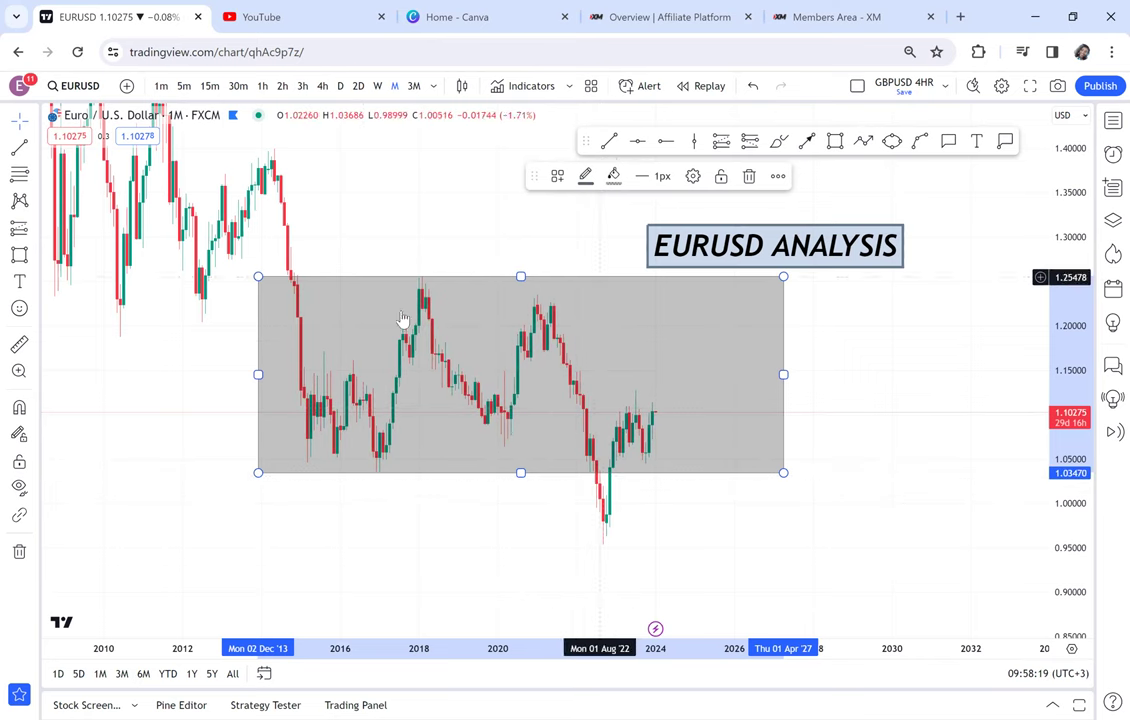
# Move the EURUSD ANALYSIS text label clear of the rectangle, into the empty chart area starting around November 2027.
pyautogui.moveTo(822, 374); pyautogui.dragTo(728, 356)
pyautogui.moveTo(699, 238); pyautogui.dragTo(958, 236)
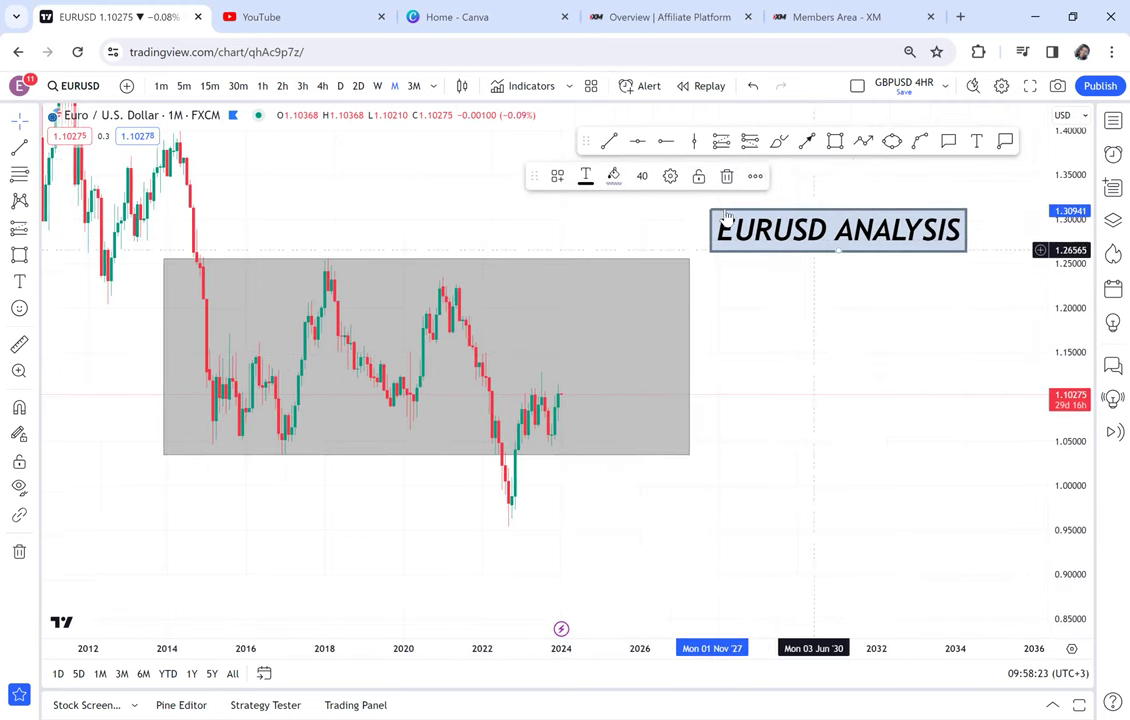
# Draw a two-year-wide rectangle matching the range's full height and move it directly beneath the range, from about 1.036 to 0.815.
pyautogui.click(835, 141)
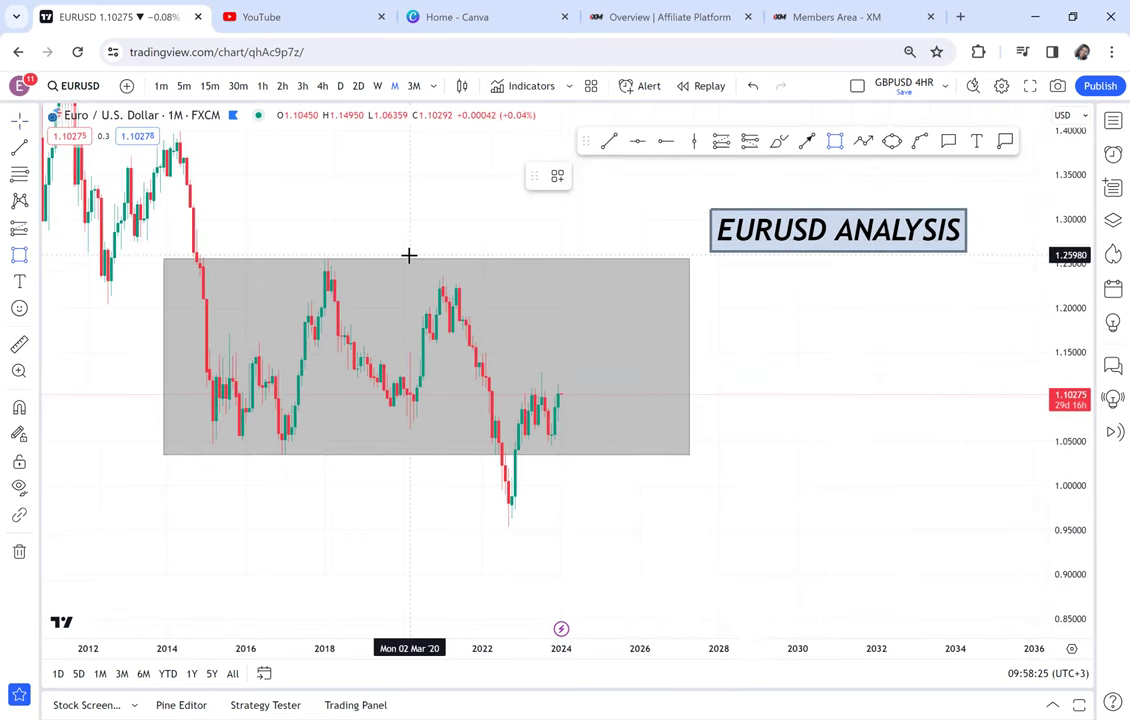
pyautogui.moveTo(399, 258)
pyautogui.mouseDown()
pyautogui.moveTo(462, 490)
pyautogui.moveTo(482, 457)
pyautogui.moveTo(494, 318)
pyautogui.mouseUp()
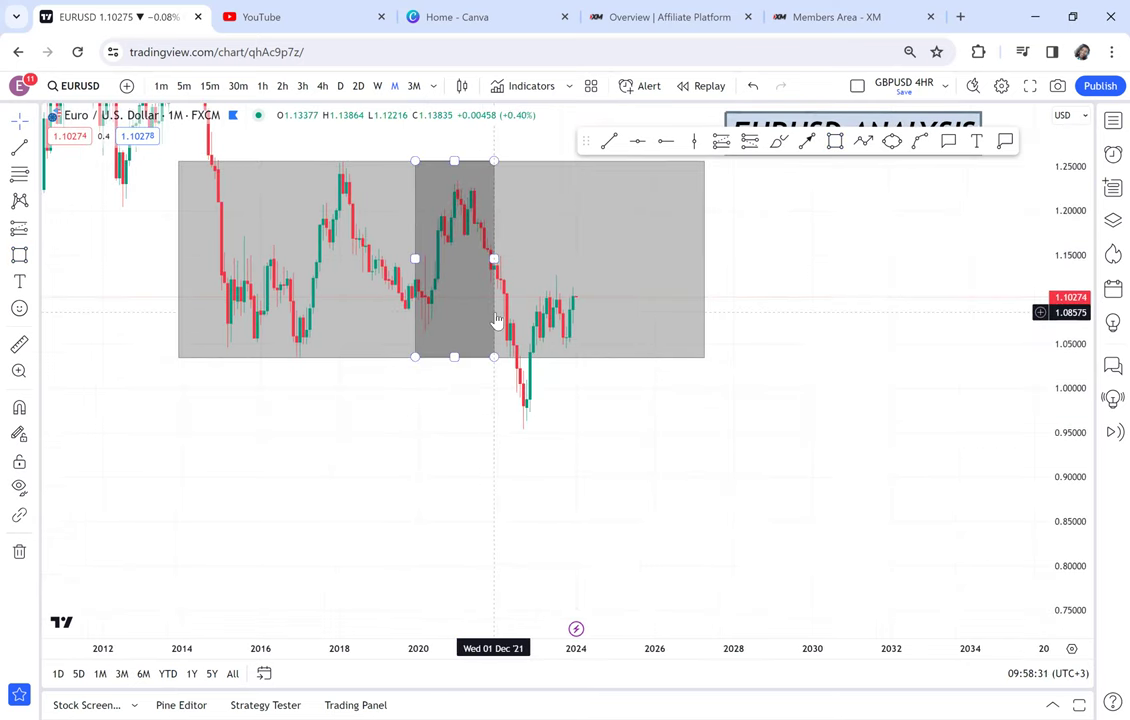
pyautogui.moveTo(496, 322); pyautogui.dragTo(483, 508)
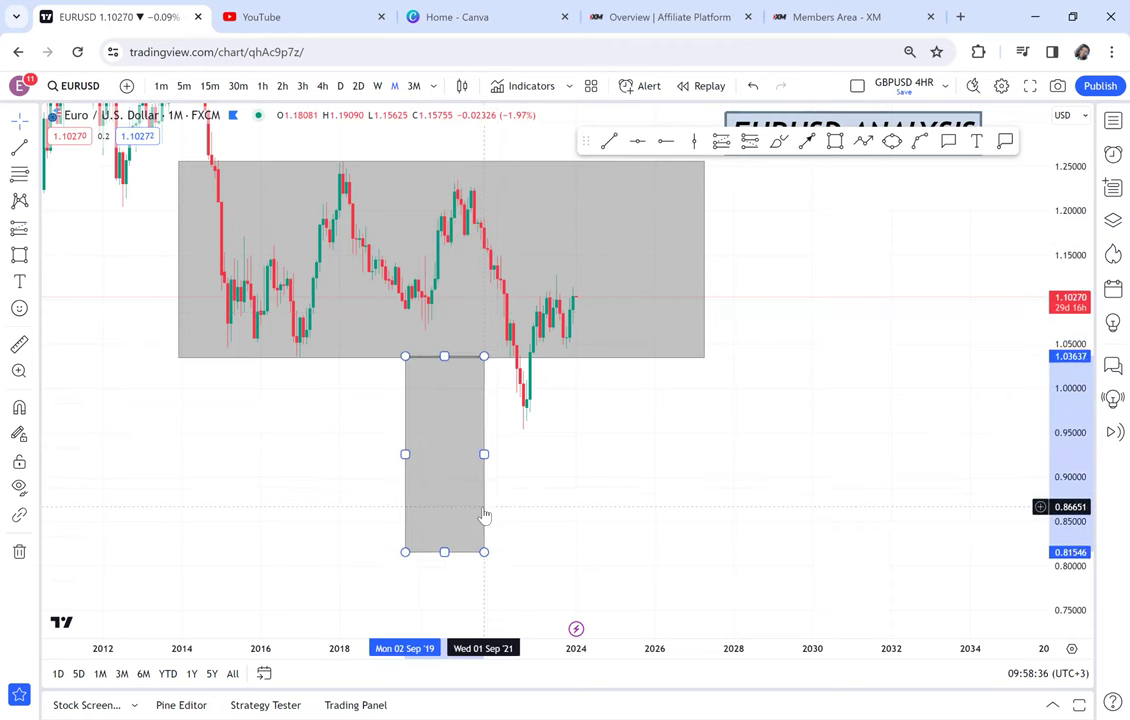
# Place a horizontal line at about 0.817 on the lower rectangle's bottom edge and measure the drop from the range's bottom to it.
pyautogui.click(639, 141)
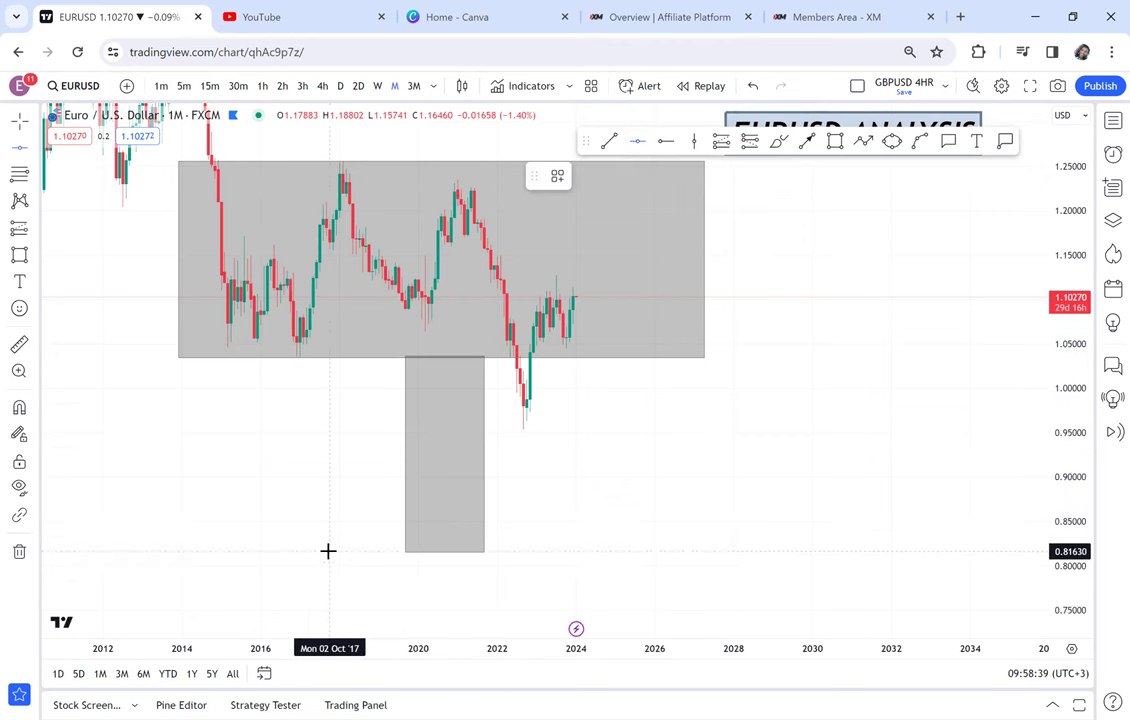
pyautogui.click(328, 551)
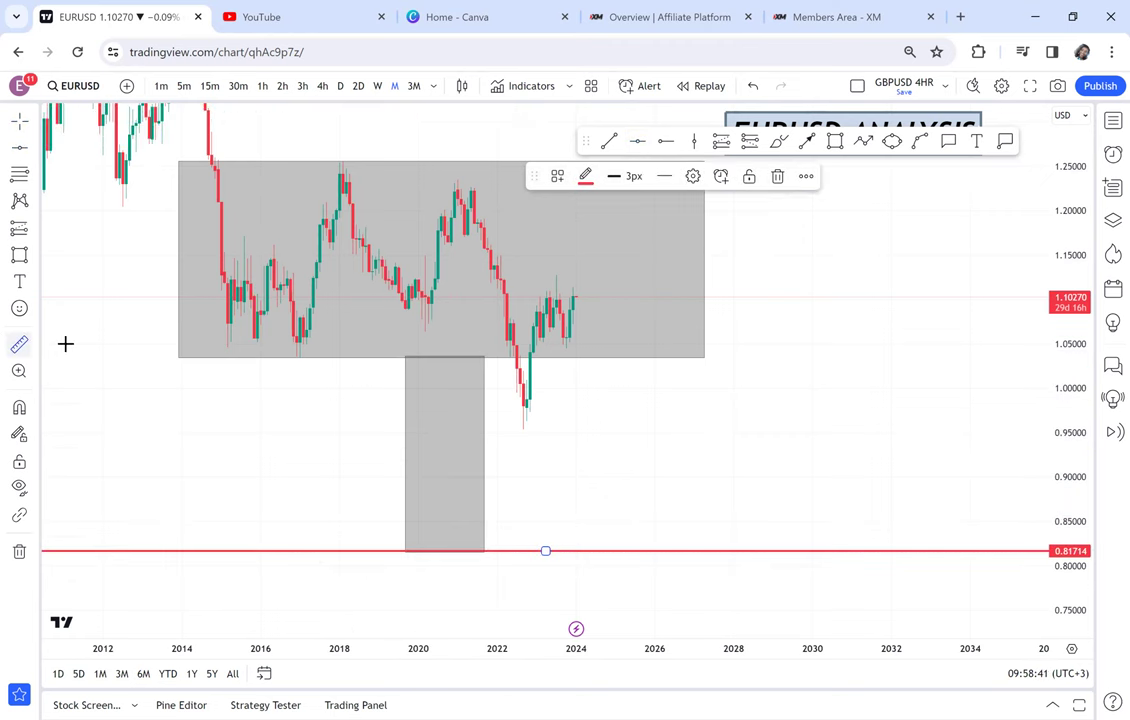
pyautogui.click(353, 359)
pyautogui.click(412, 411)
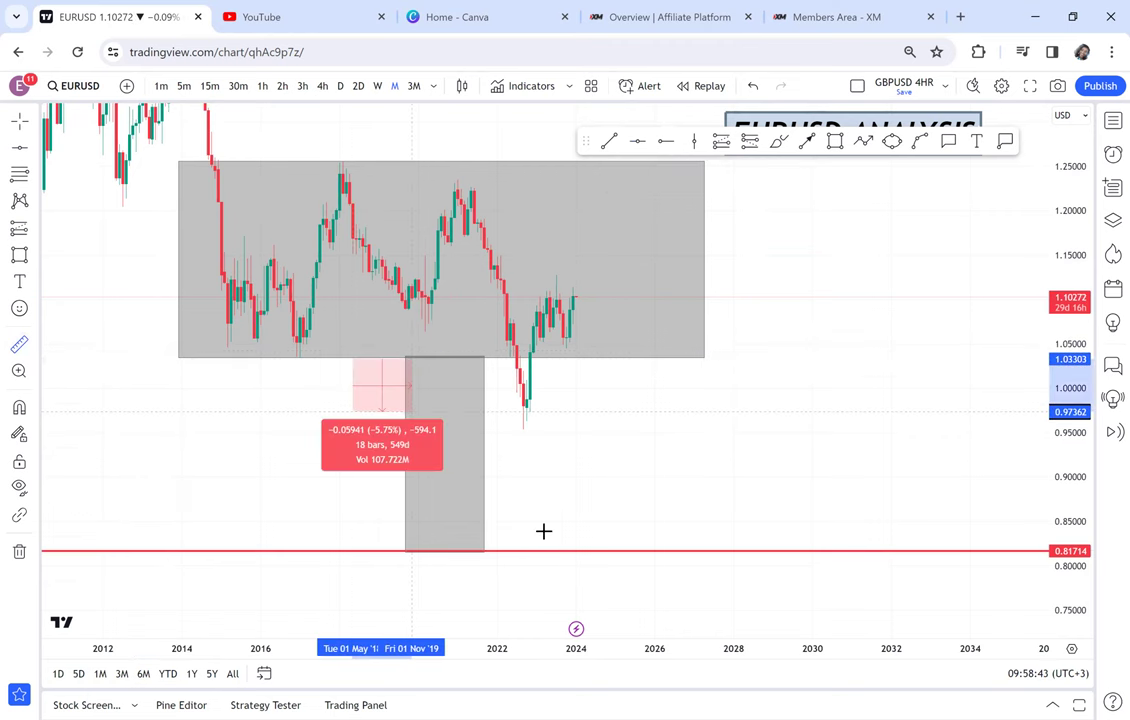
pyautogui.click(652, 550)
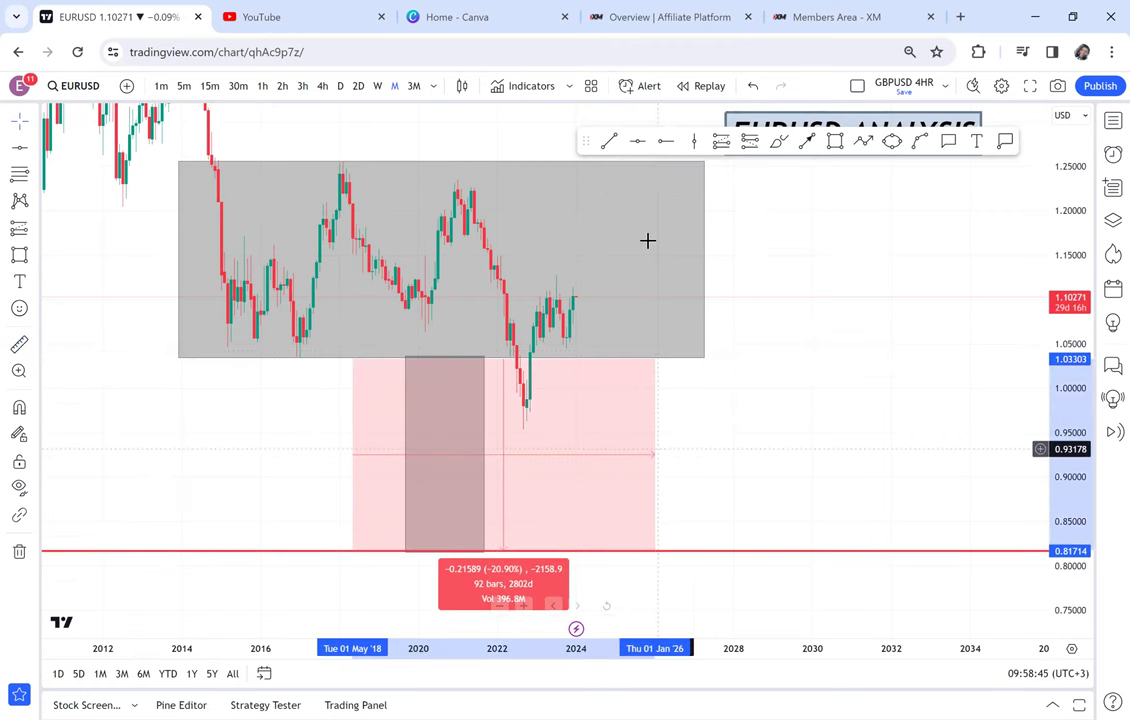
# Place a horizontal line at about 0.927, halfway down the lower rectangle, and colour it green.
pyautogui.click(637, 141)
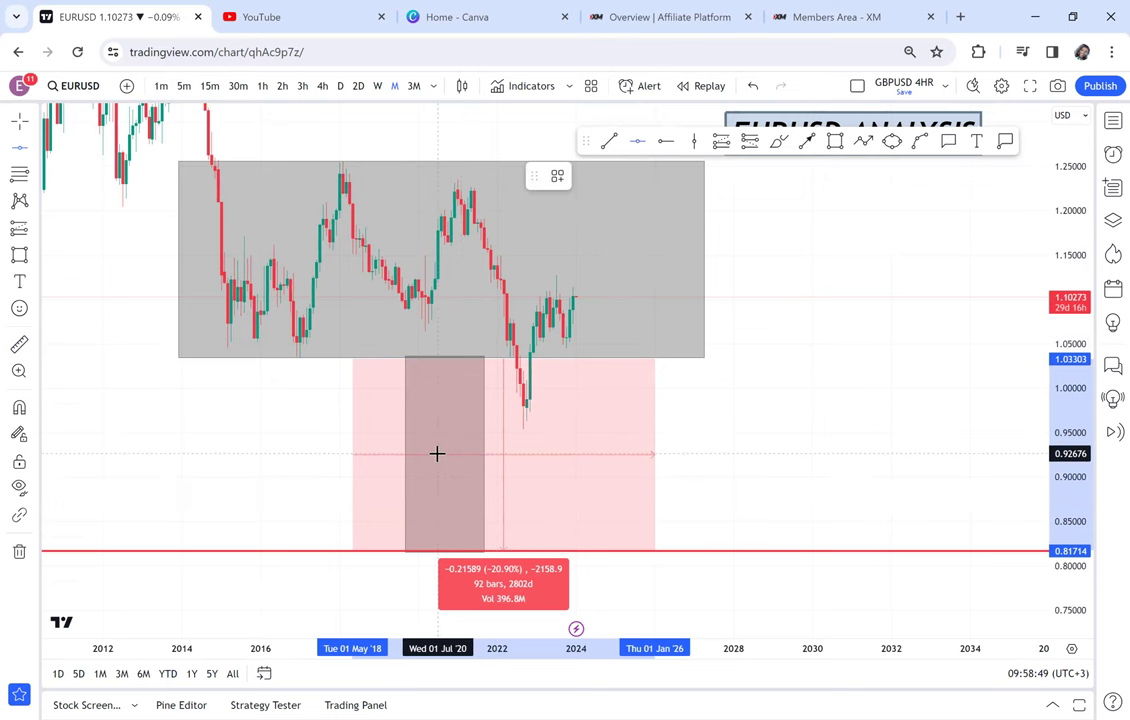
pyautogui.click(545, 453)
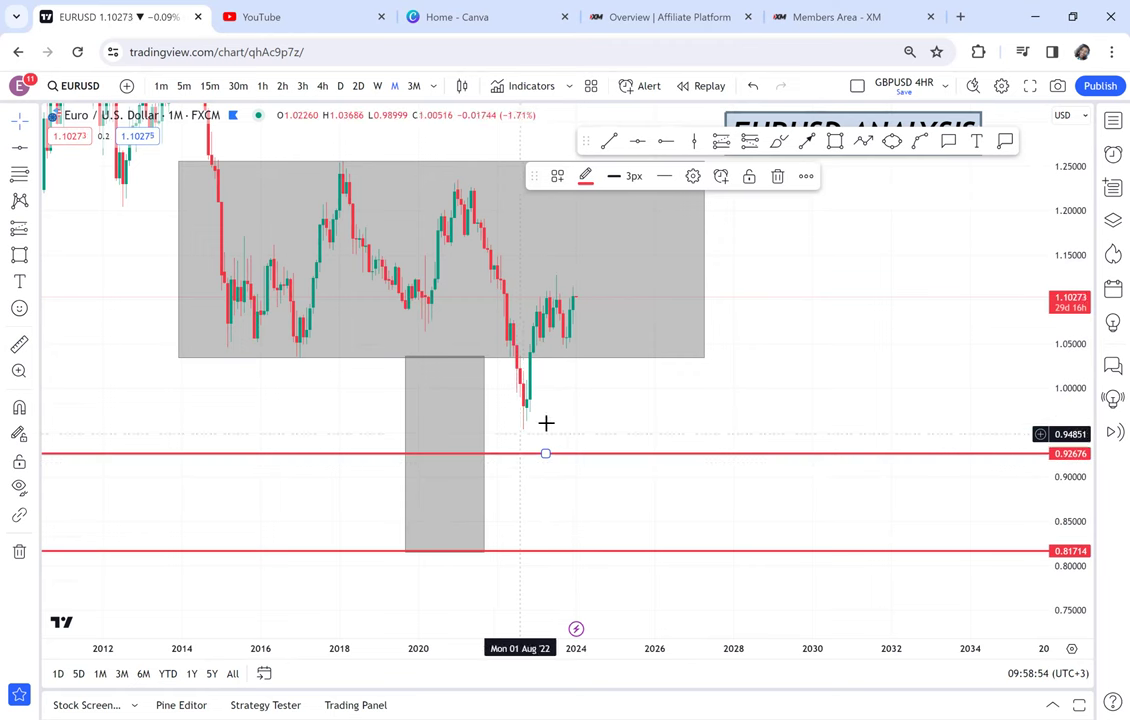
pyautogui.click(585, 177)
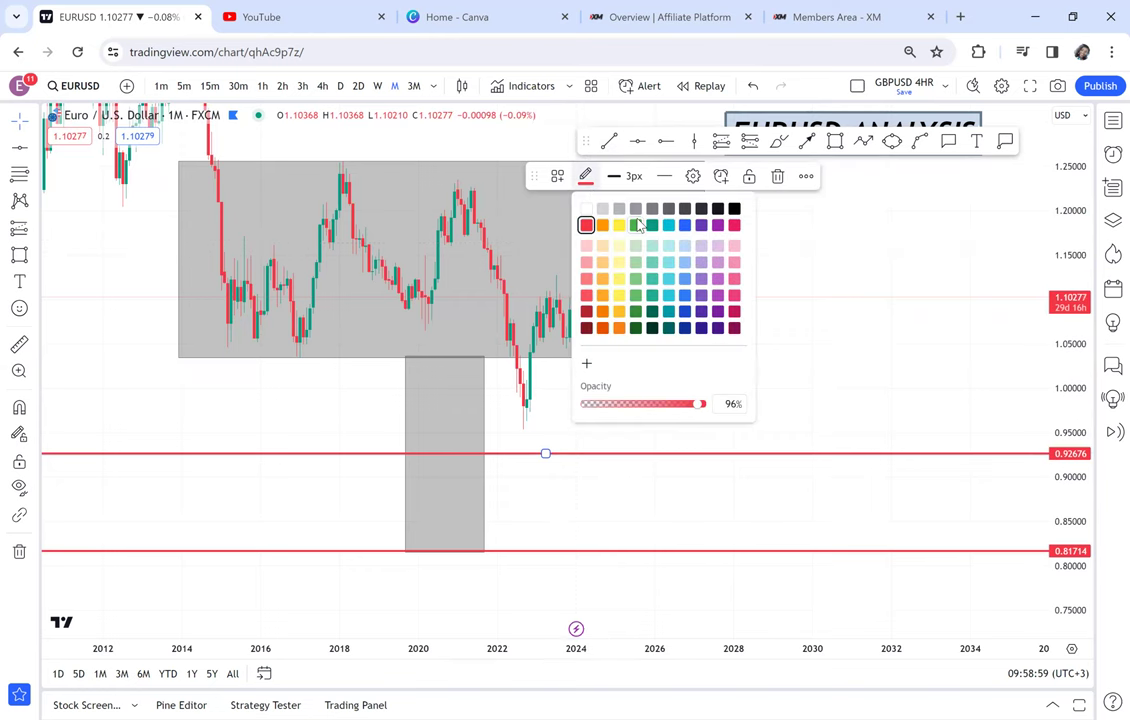
pyautogui.click(638, 226)
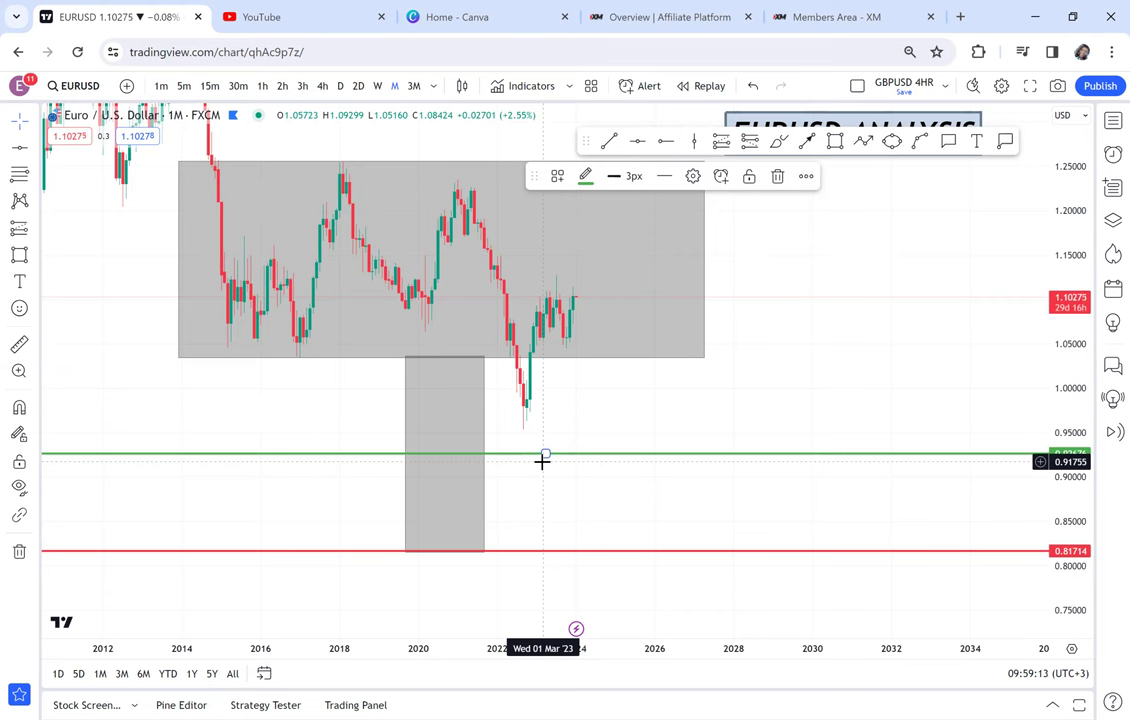
# Narrow the lower rectangle to a thin strip ending at December 2019 and fill it with yellow.
pyautogui.click(482, 453)
pyautogui.moveTo(482, 453); pyautogui.dragTo(415, 453)
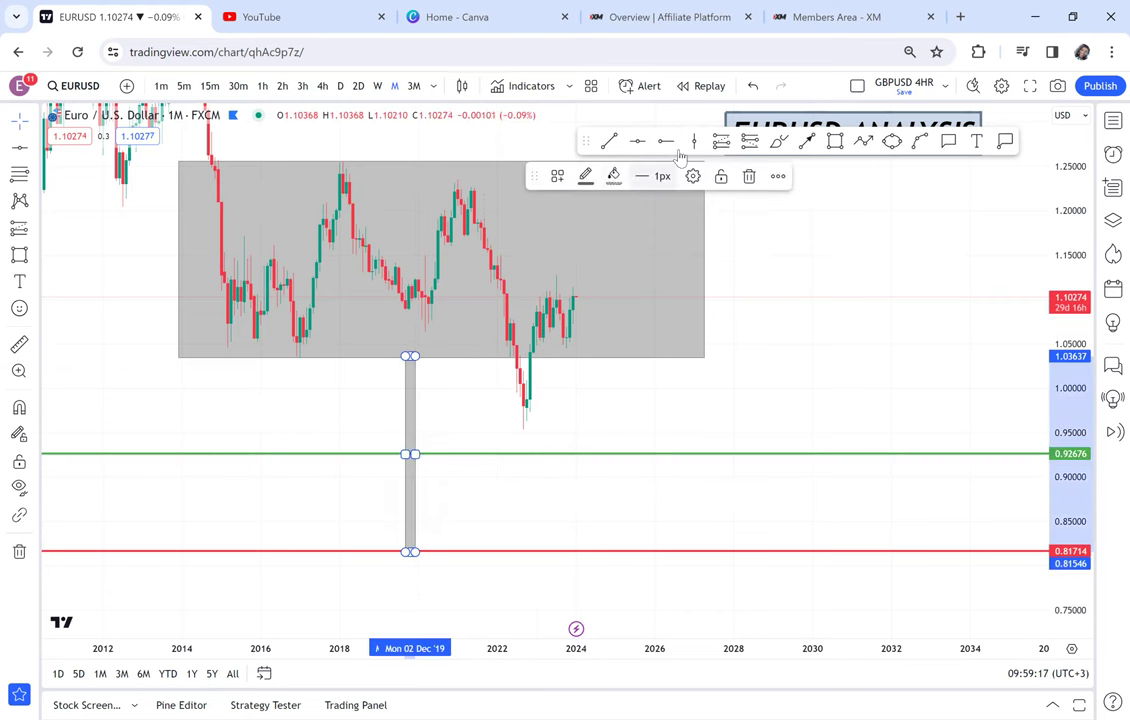
pyautogui.click(614, 178)
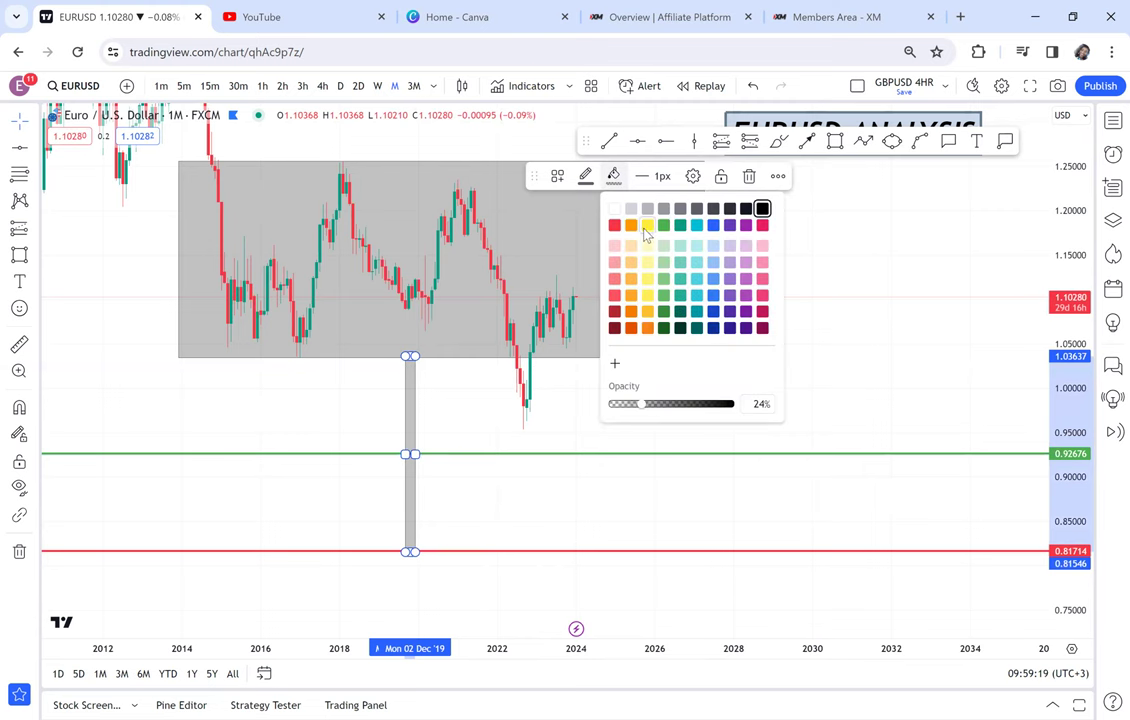
pyautogui.click(645, 228)
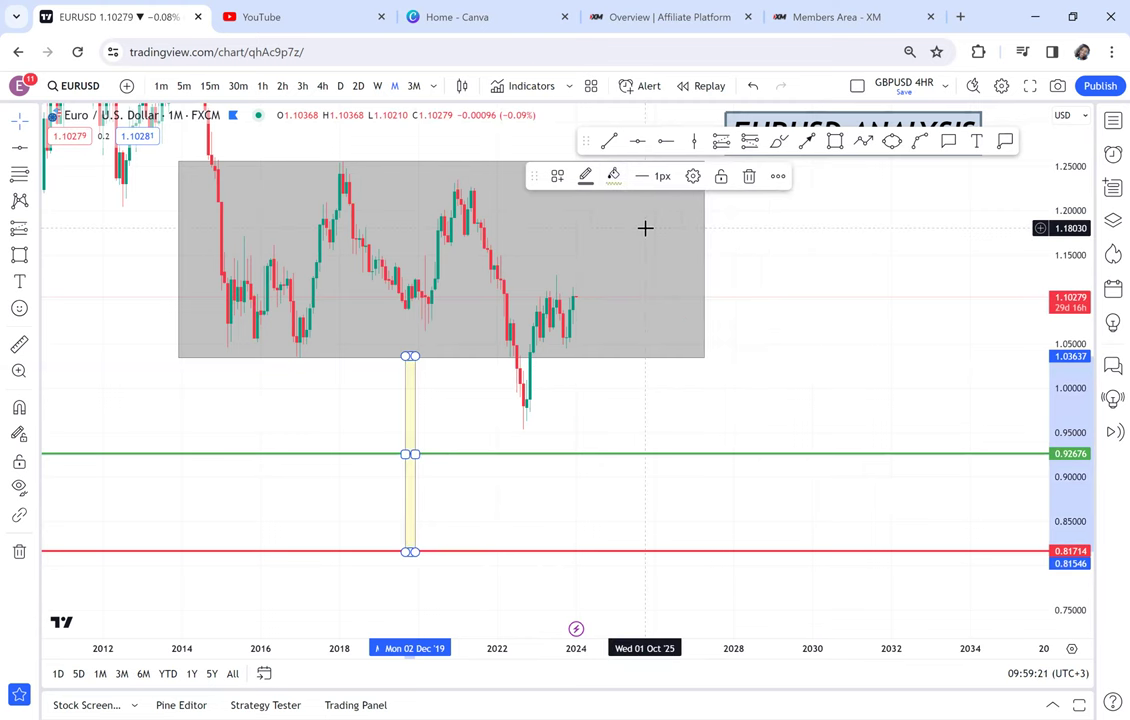
# Circle the 2022 low and the following rebound candles with a freehand brush stroke, and undo the stroke.
pyautogui.click(778, 141)
pyautogui.moveTo(636, 252)
pyautogui.mouseDown()
pyautogui.moveTo(508, 390)
pyautogui.moveTo(595, 270)
pyautogui.moveTo(587, 265)
pyautogui.mouseUp()
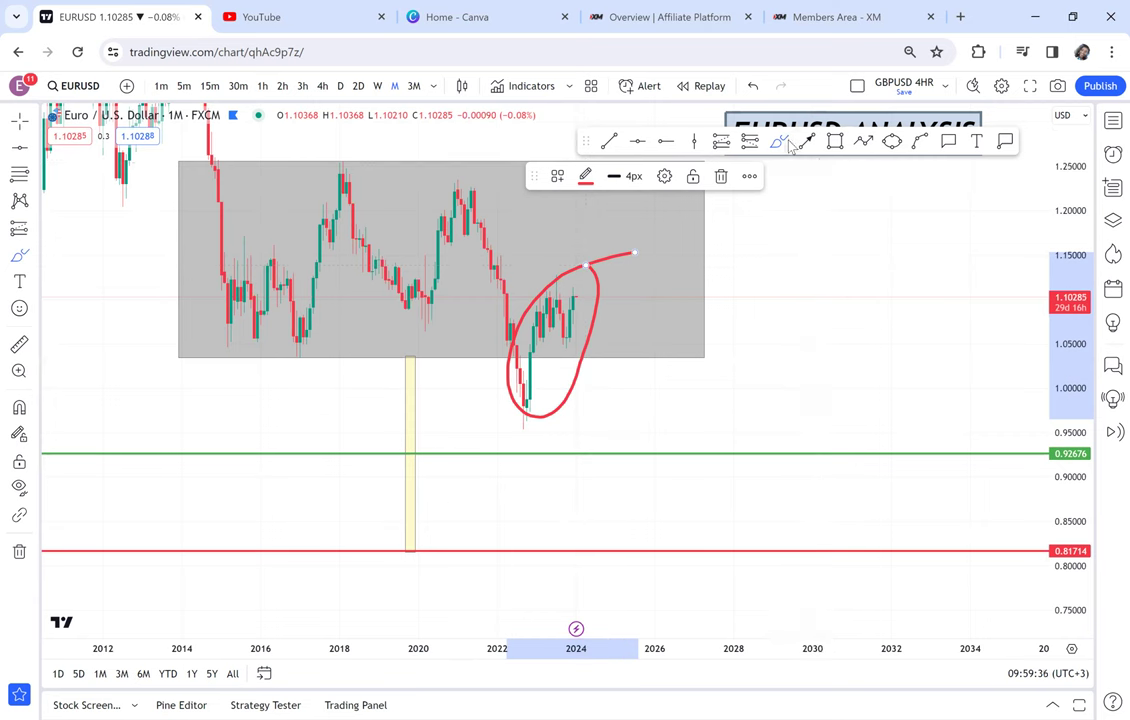
pyautogui.hotkey('ctrl', 'z')
pyautogui.click(665, 141)
pyautogui.click(806, 274)
pyautogui.press('Delete')
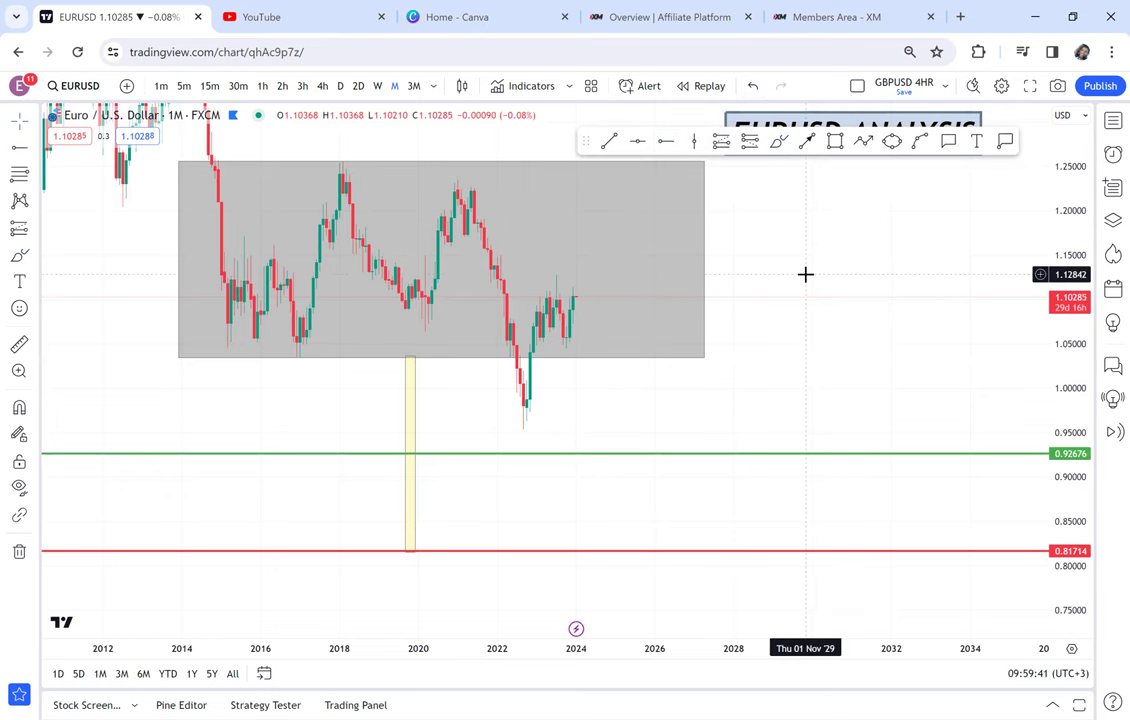
# Draw a smaller rectangle around the recent consolidation, from July 2022 to September 2025, between about 1.129 and 1.046.
pyautogui.scroll(3, 810, 336)
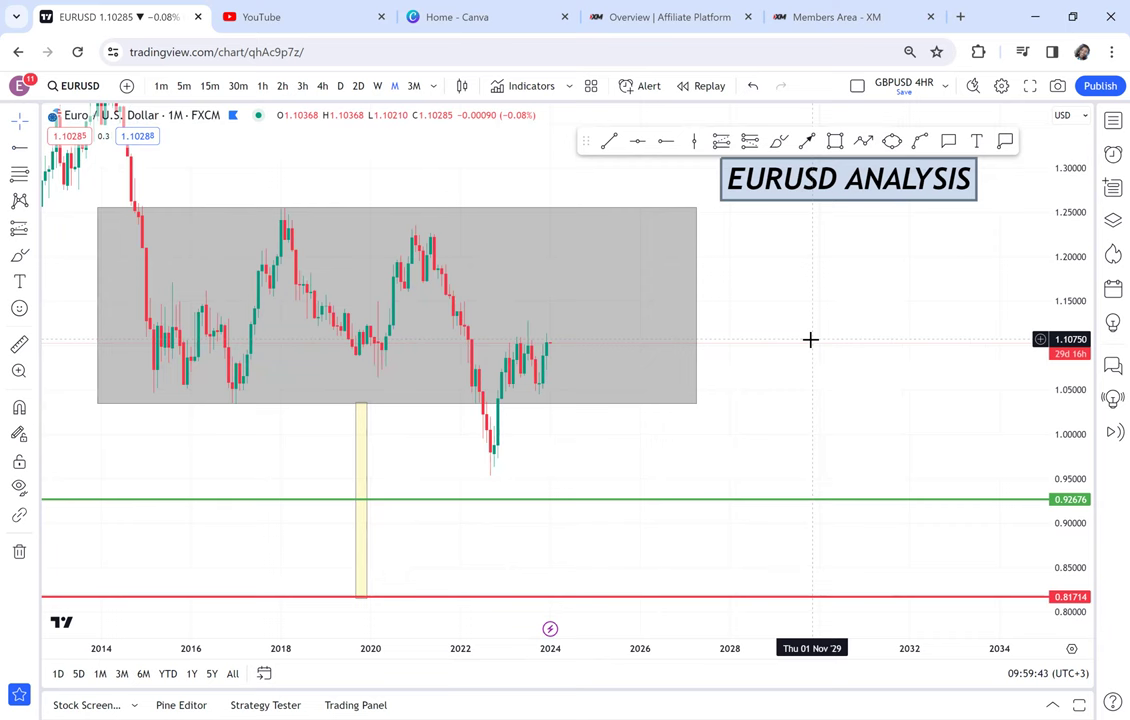
pyautogui.click(835, 141)
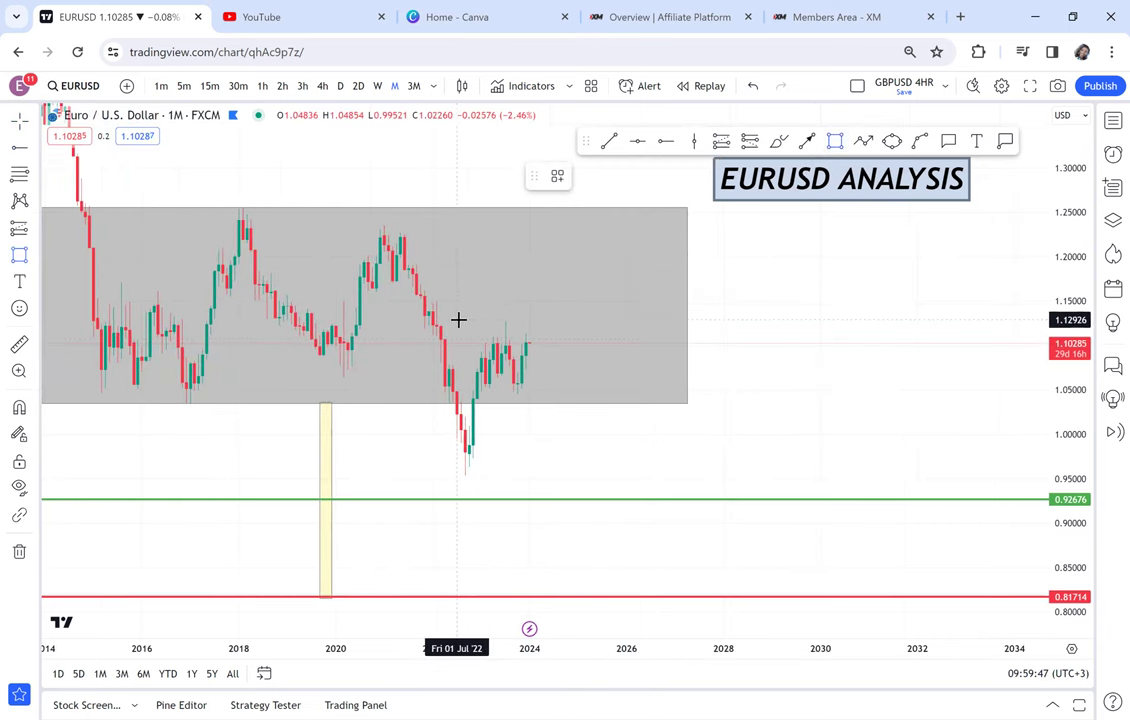
pyautogui.moveTo(458, 319); pyautogui.dragTo(610, 393)
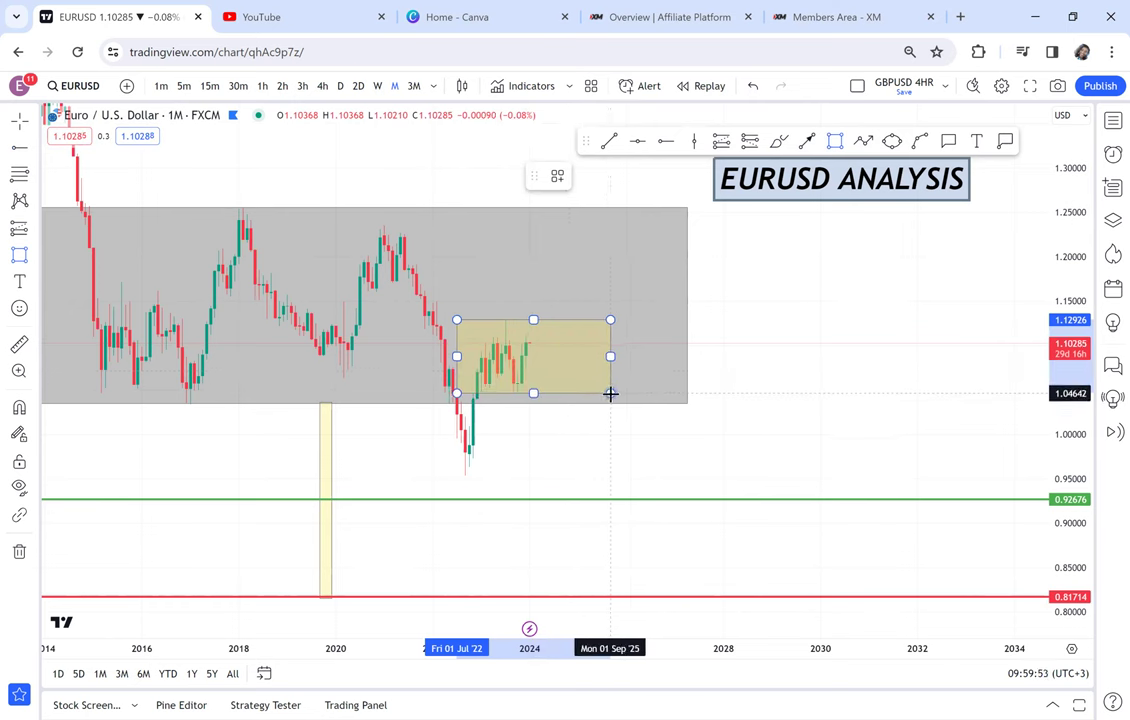
pyautogui.click(610, 393)
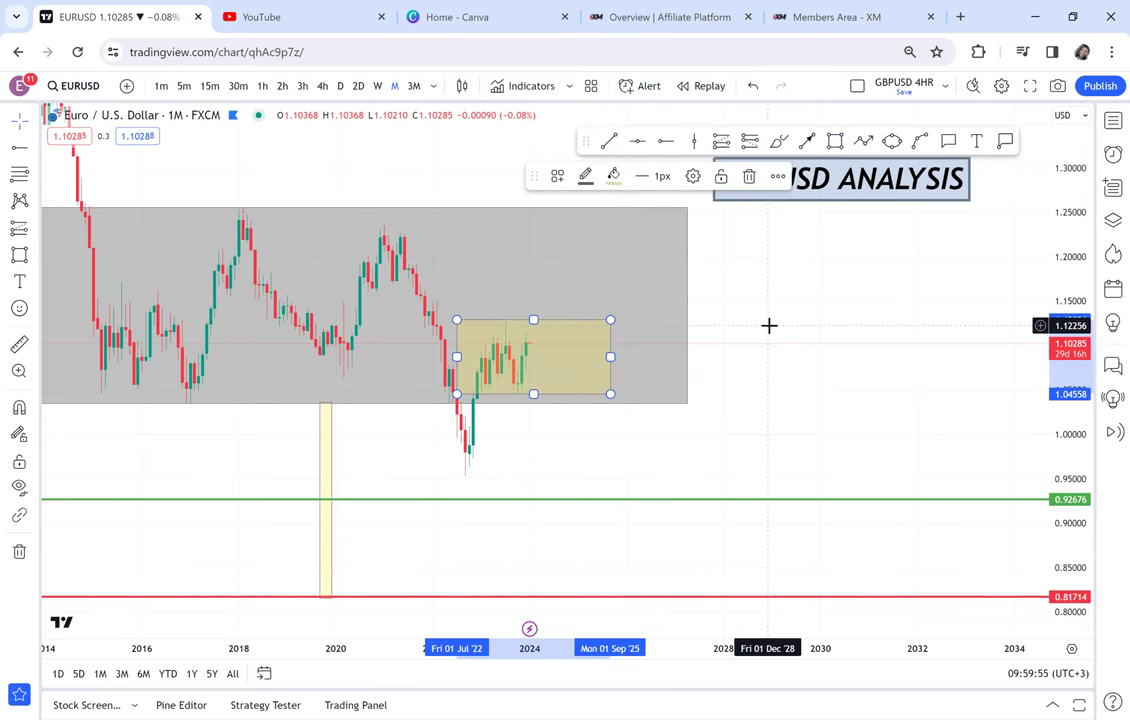
pyautogui.click(769, 325)
# Draw an arrow path from the small rectangle's upper edge that rises slightly, dips back to the edge and climbs to about 1.23.
pyautogui.scroll(1, 769, 325)
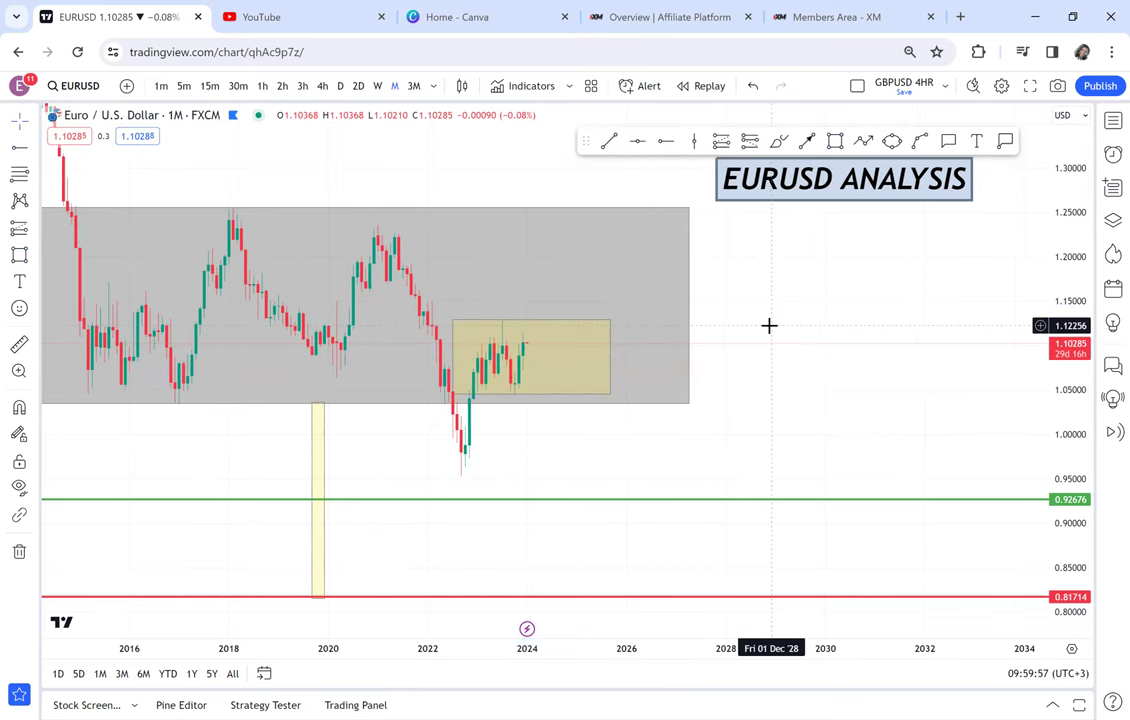
pyautogui.click(835, 146)
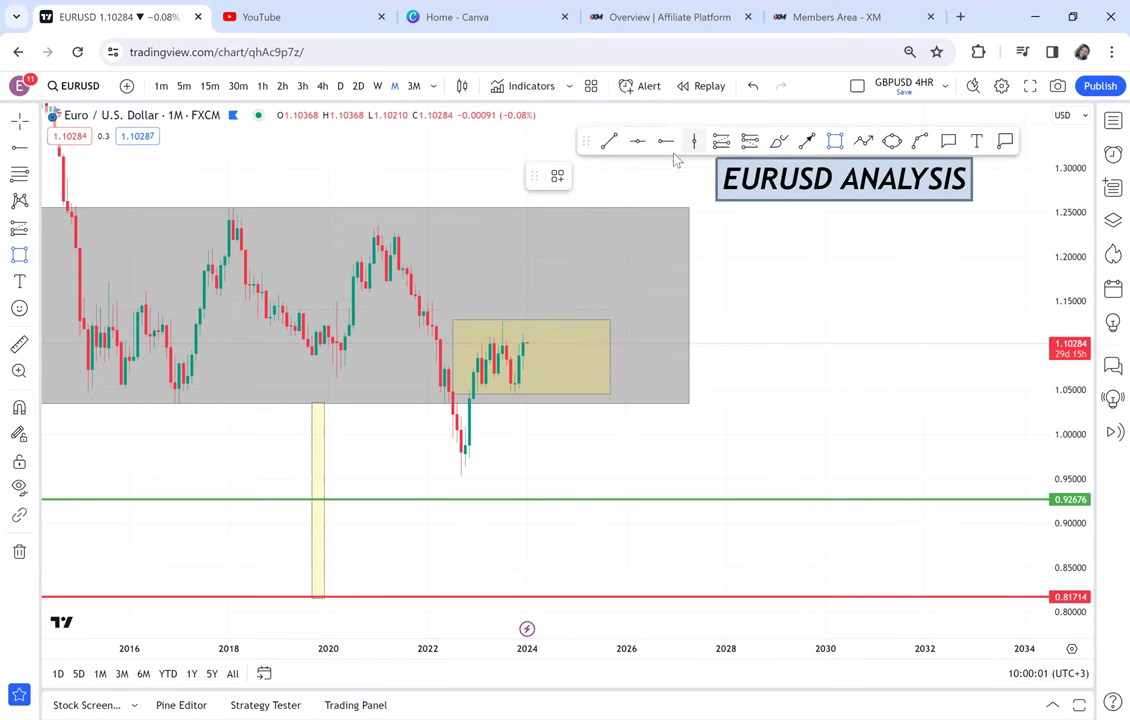
pyautogui.click(863, 141)
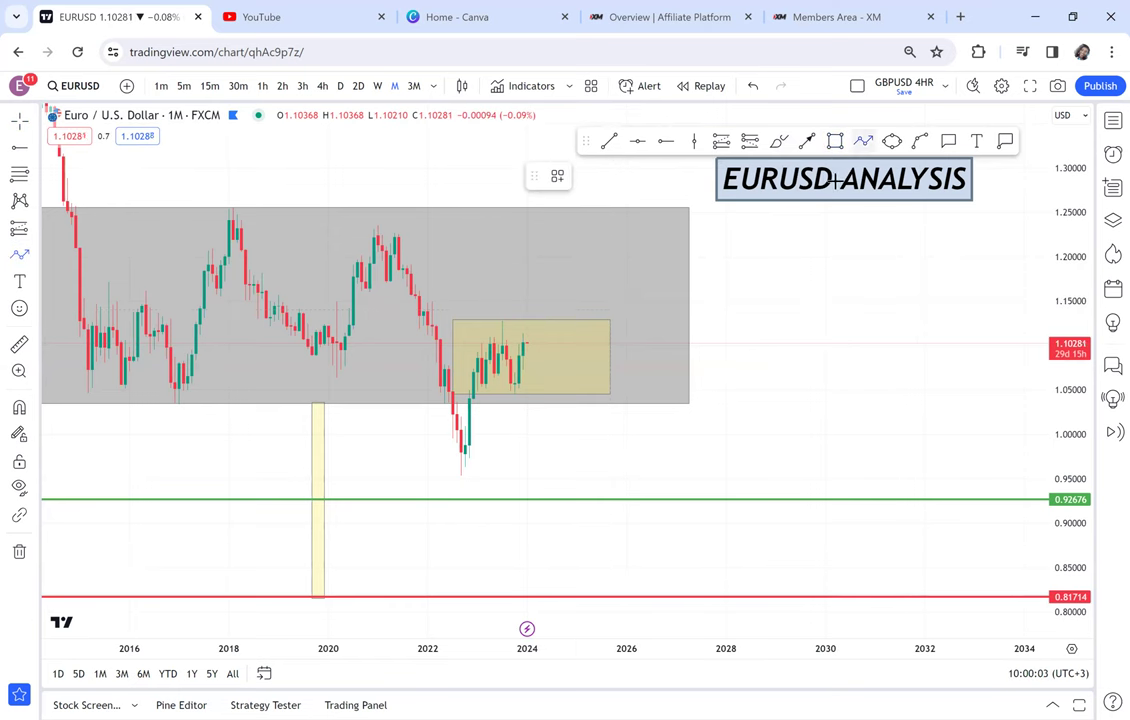
pyautogui.click(543, 317)
pyautogui.click(551, 302)
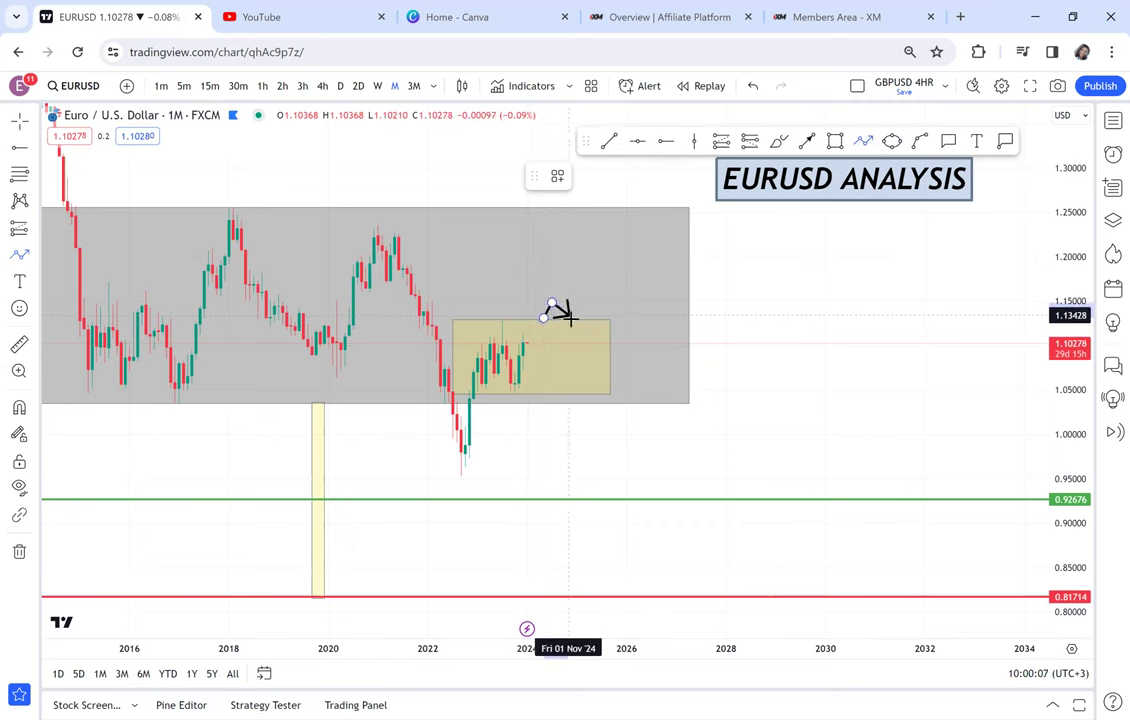
pyautogui.click(572, 317)
pyautogui.doubleClick(585, 230)
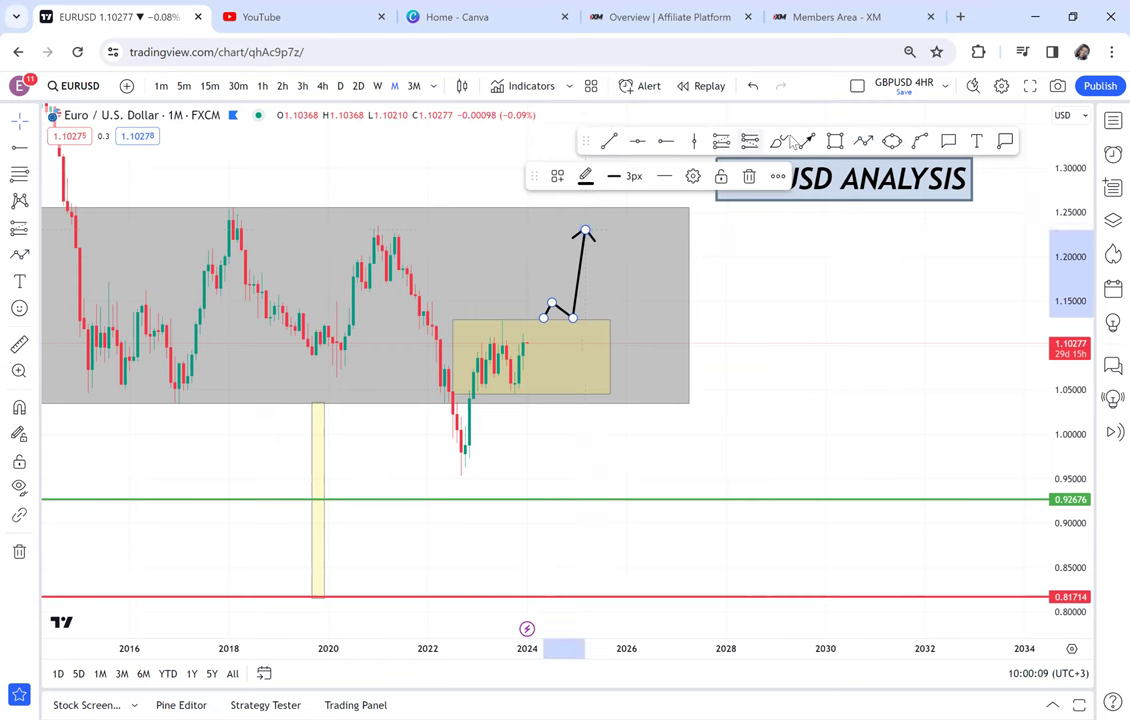
# Draw an arrow path from the small rectangle's lower edge that dips slightly, returns to the edge and falls to about 0.954.
pyautogui.click(863, 140)
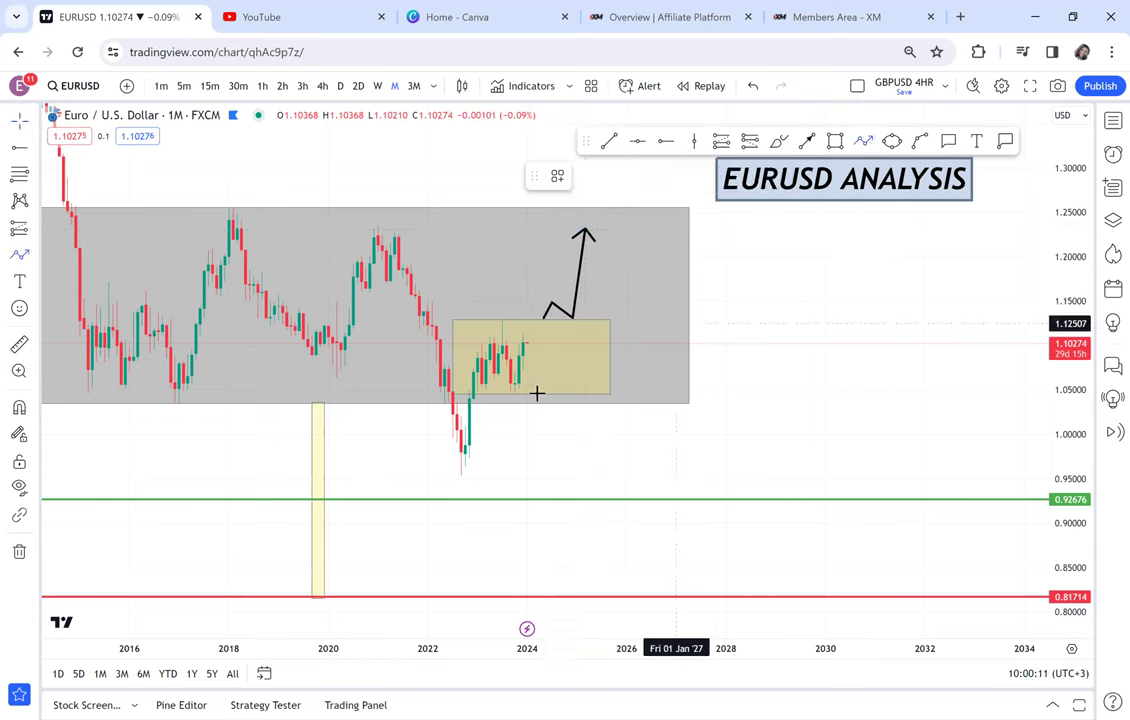
pyautogui.click(531, 391)
pyautogui.click(547, 412)
pyautogui.click(568, 391)
pyautogui.doubleClick(597, 474)
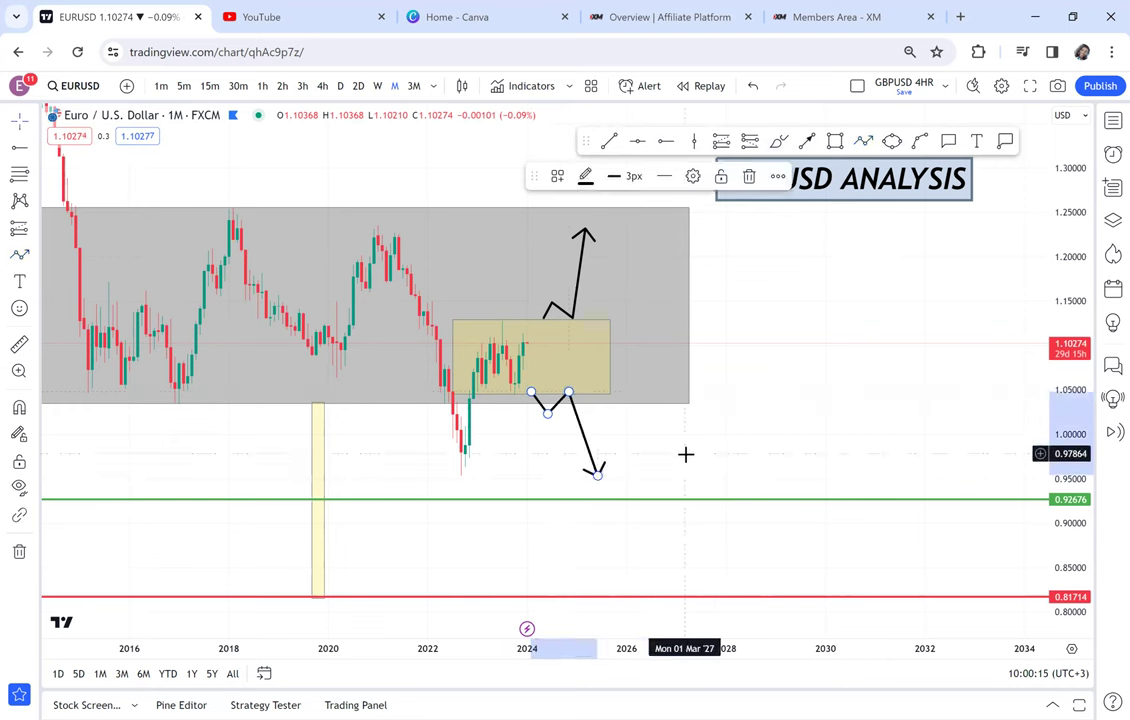
pyautogui.click(686, 454)
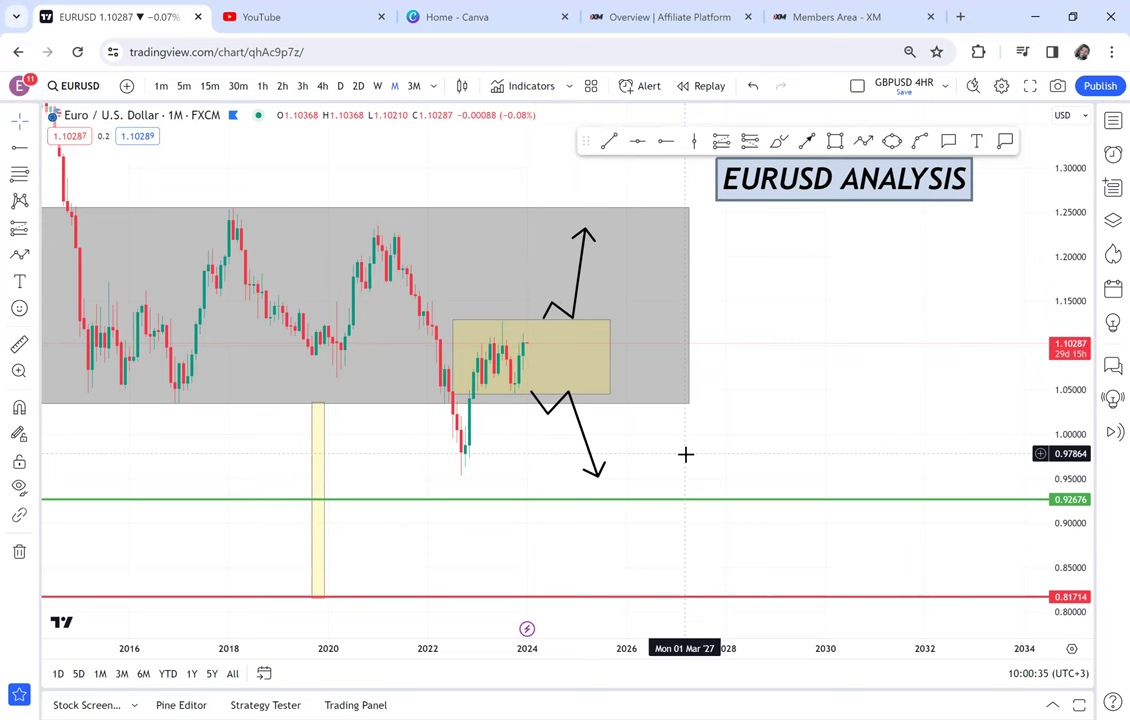
# Add the text label "BUYERS/ SELLERS" in the empty chart area around May 2028, at about 1.108.
pyautogui.click(977, 141)
pyautogui.click(742, 338)
pyautogui.write('BUYERS')
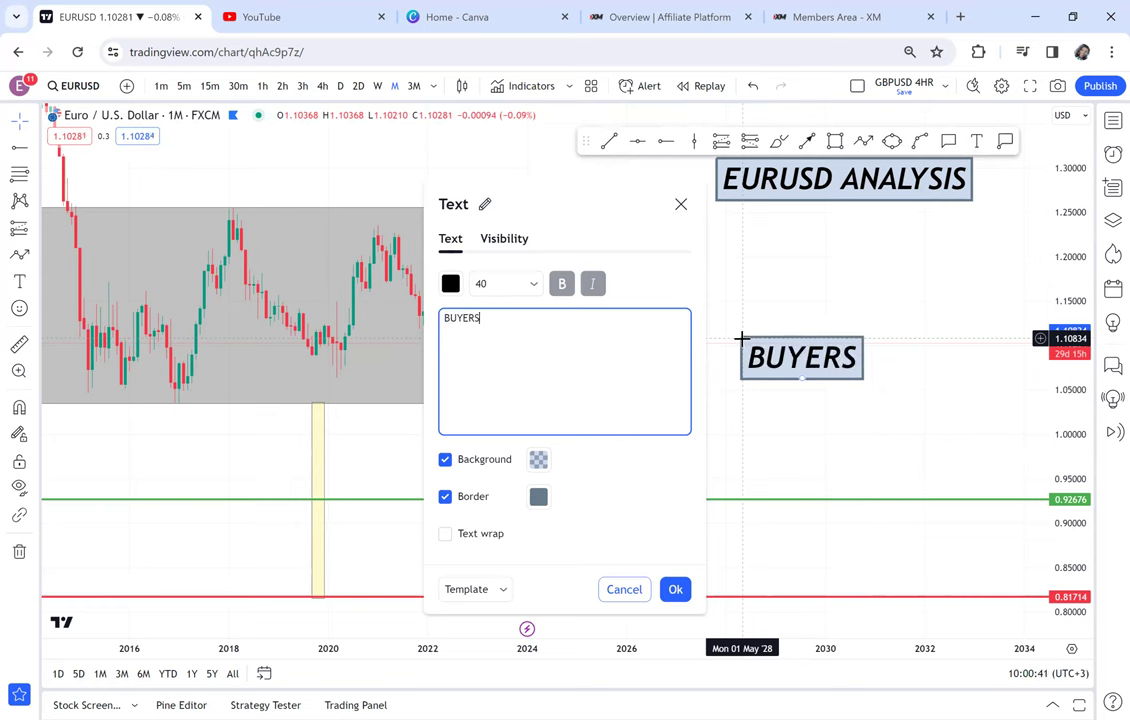
pyautogui.write('/ SE')
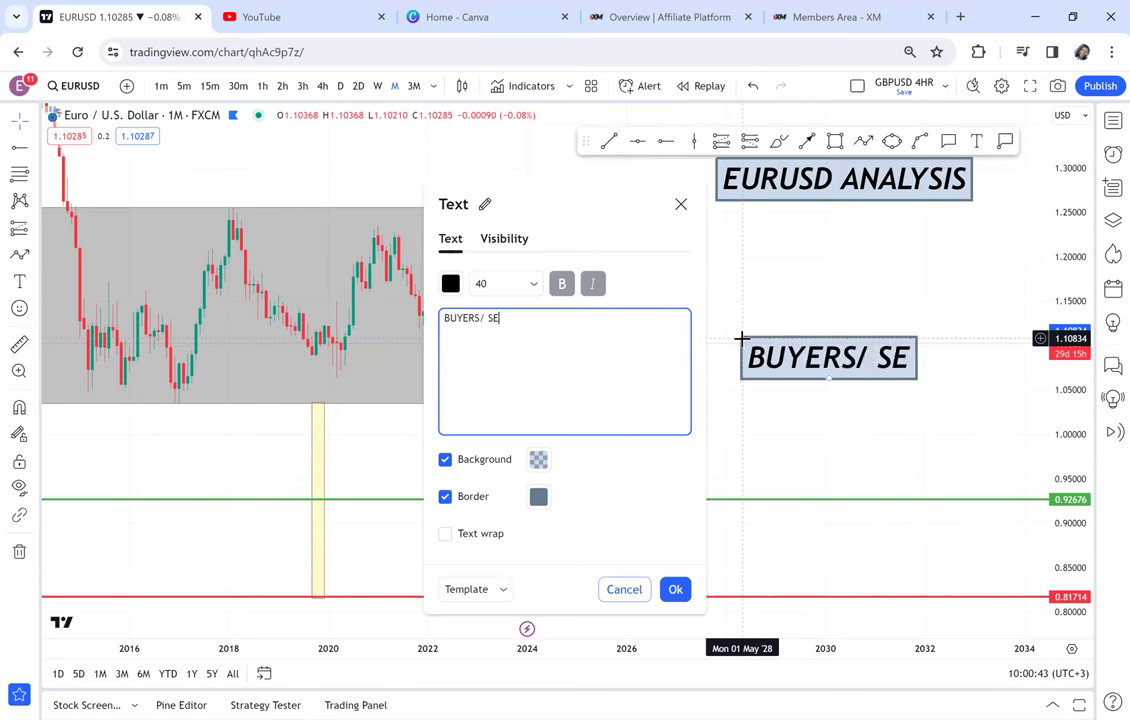
pyautogui.write('LLRS')
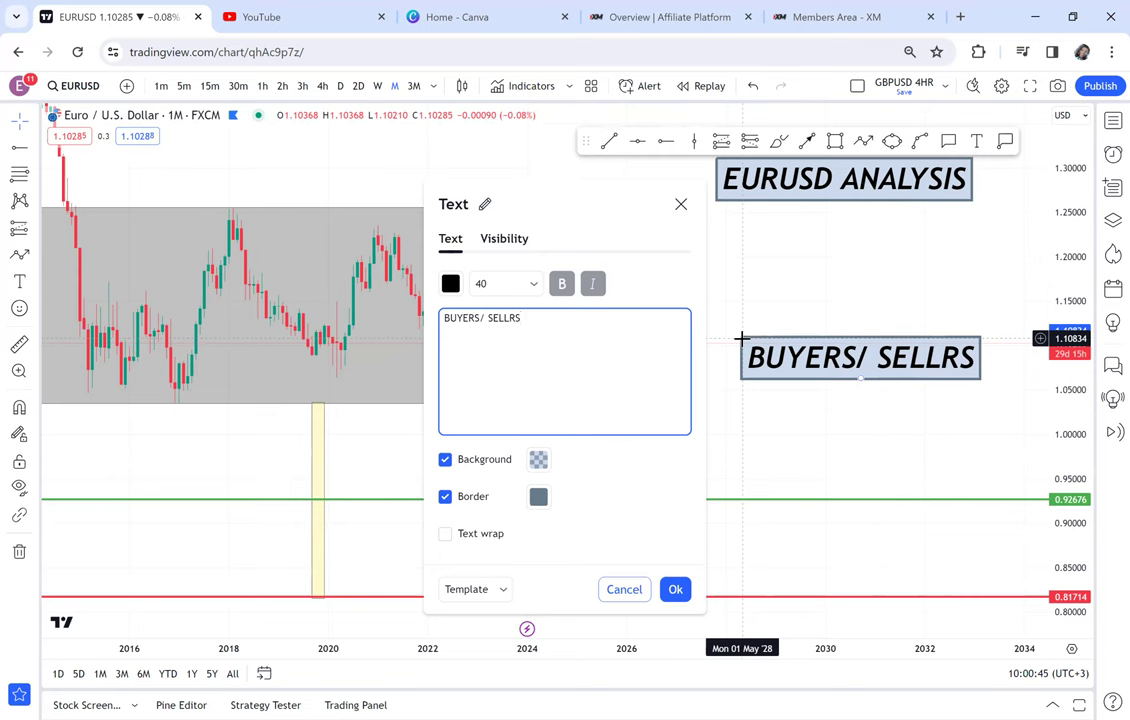
pyautogui.press('BackSpace')
pyautogui.press('BackSpace')
pyautogui.press('BackSpace')
pyautogui.write('LERS')
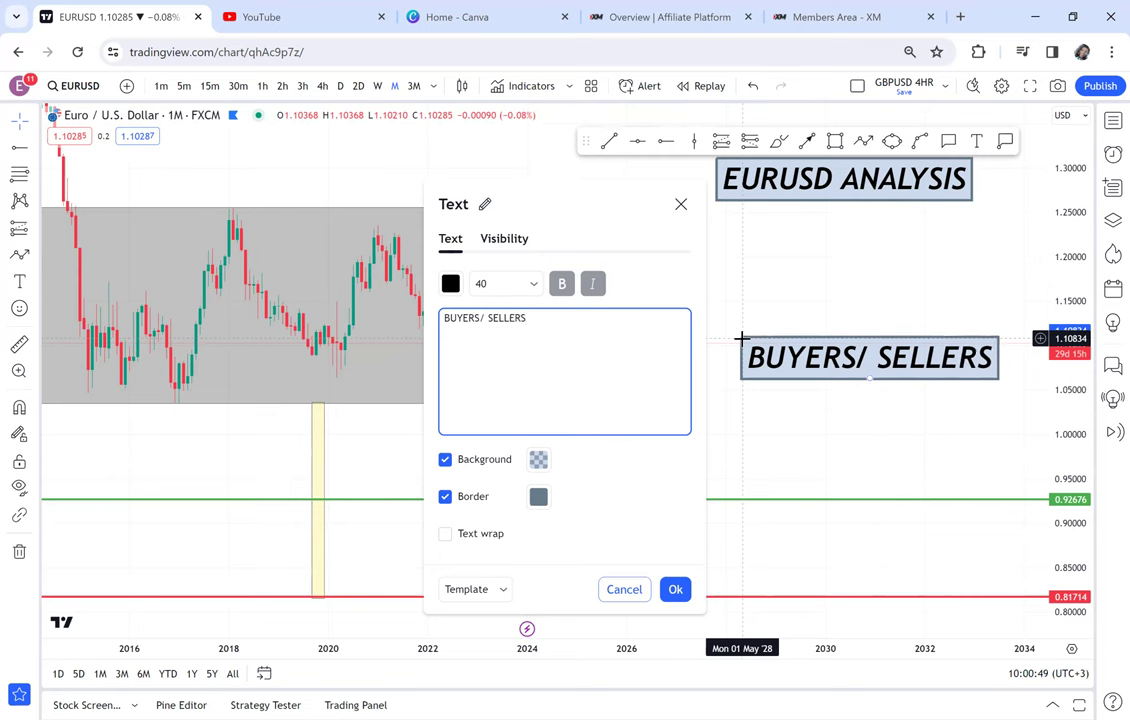
pyautogui.click(897, 288)
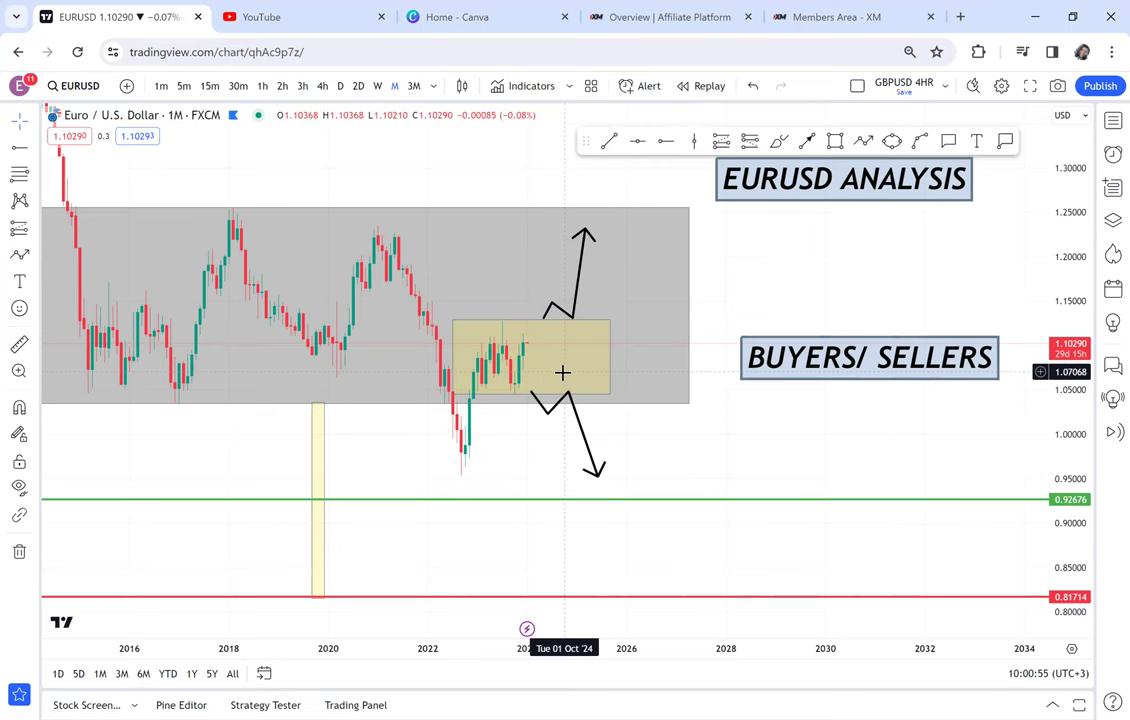
pyautogui.moveTo(479, 499); pyautogui.dragTo(469, 505)
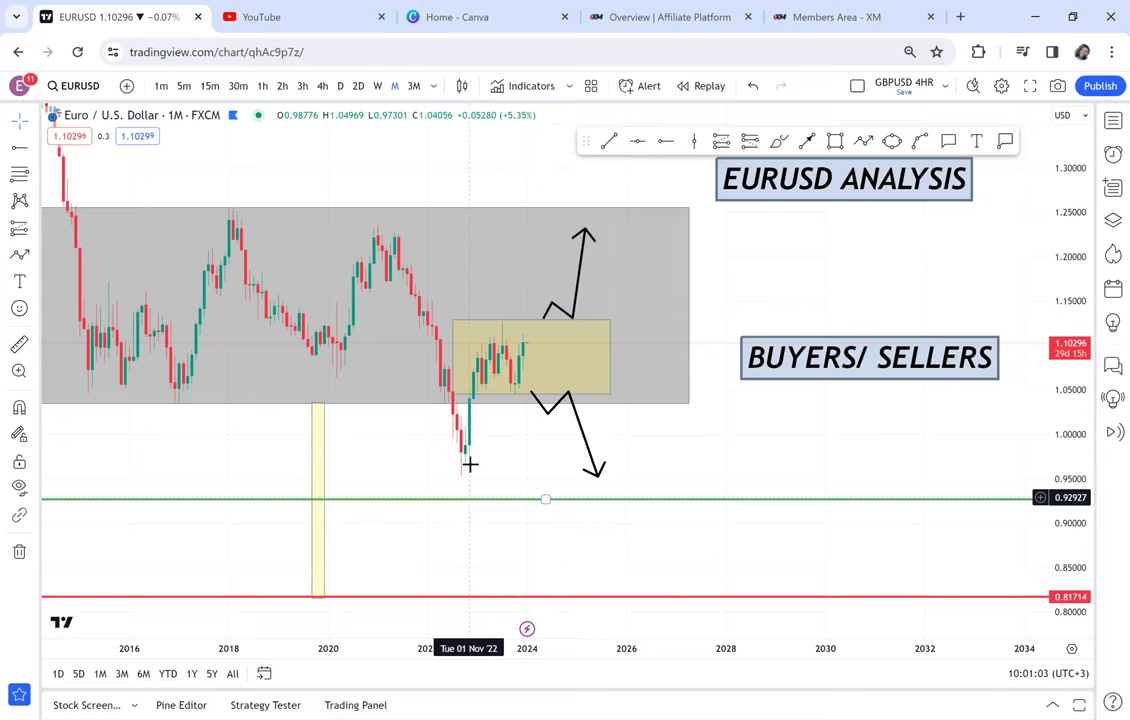
pyautogui.hotkey('ctrl', 'z')
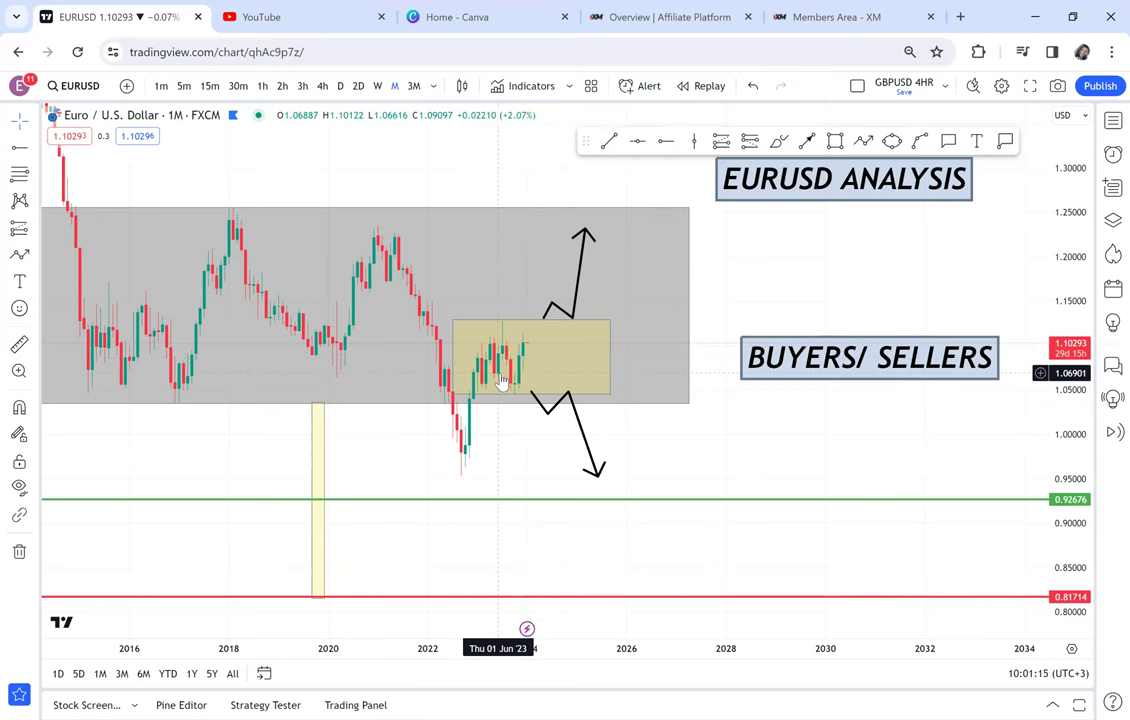
pyautogui.click(502, 383)
pyautogui.click(517, 444)
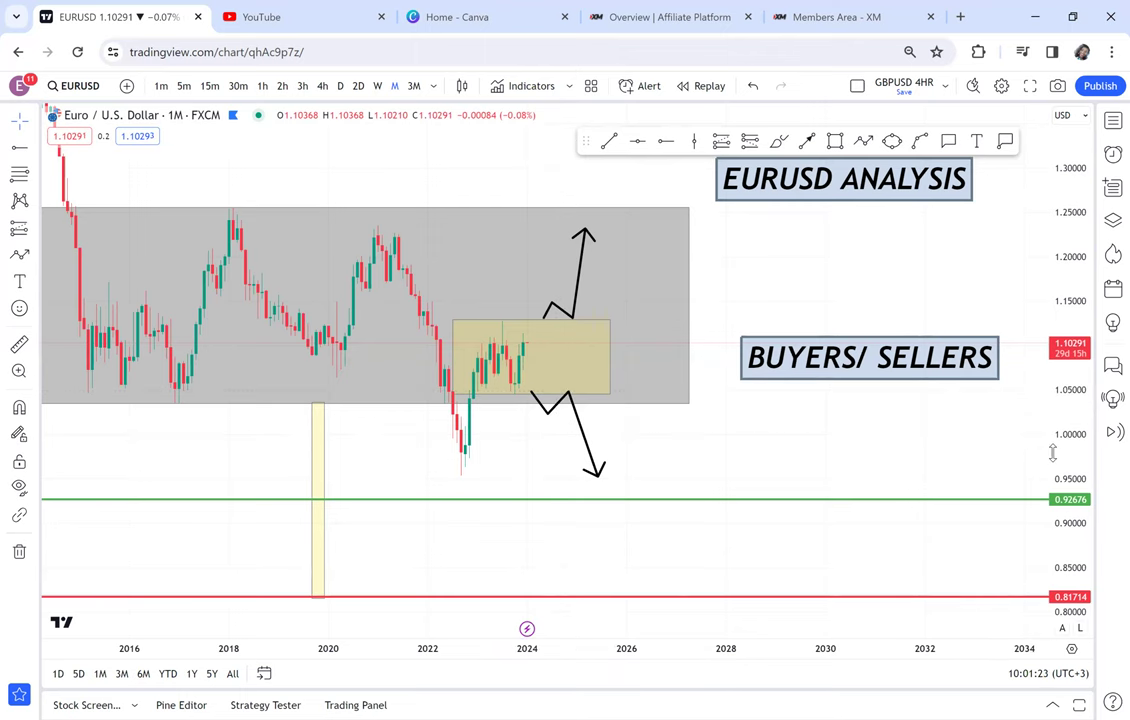
# Draw a thin horizontal rectangle above the consolidation, from June 2021 to May 2028, between about 1.149 and 1.139.
pyautogui.moveTo(1052, 452); pyautogui.dragTo(580, 264)
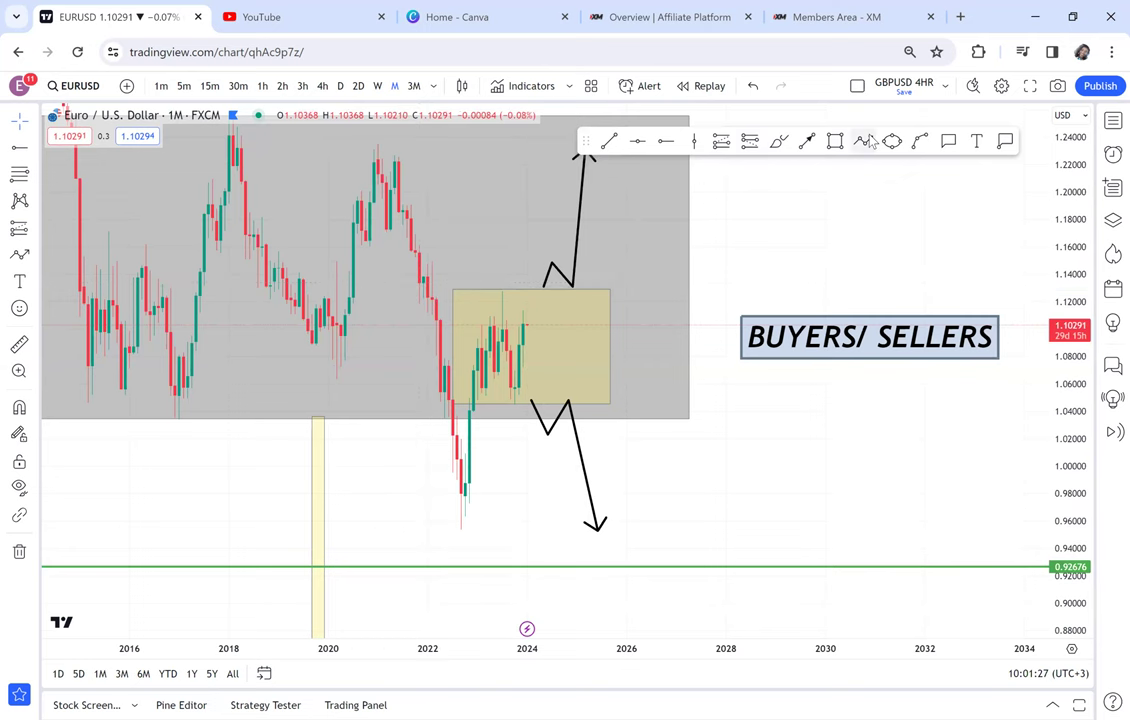
pyautogui.click(835, 140)
pyautogui.moveTo(398, 263)
pyautogui.mouseDown()
pyautogui.moveTo(731, 248)
pyautogui.moveTo(742, 275)
pyautogui.mouseUp()
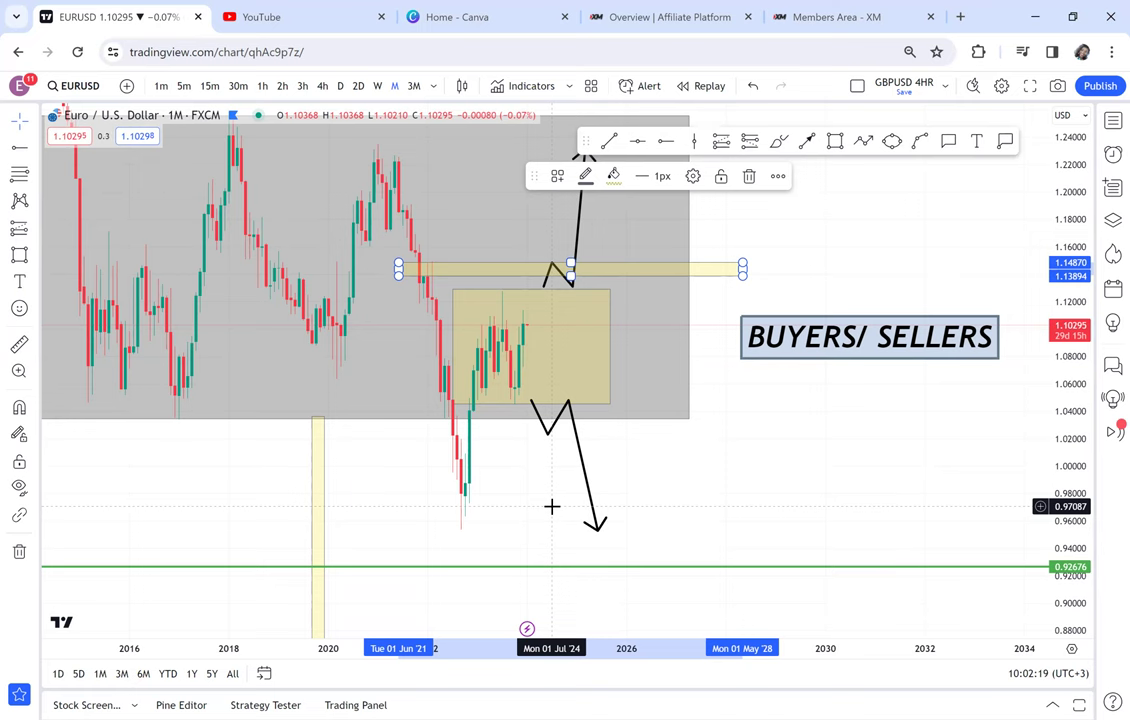
# Draw a narrow green-filled rectangle like a breakout candle, from about 1.096 to 1.153 near September 2024, and delete it.
pyautogui.moveTo(700, 370); pyautogui.dragTo(666, 389)
pyautogui.click(835, 141)
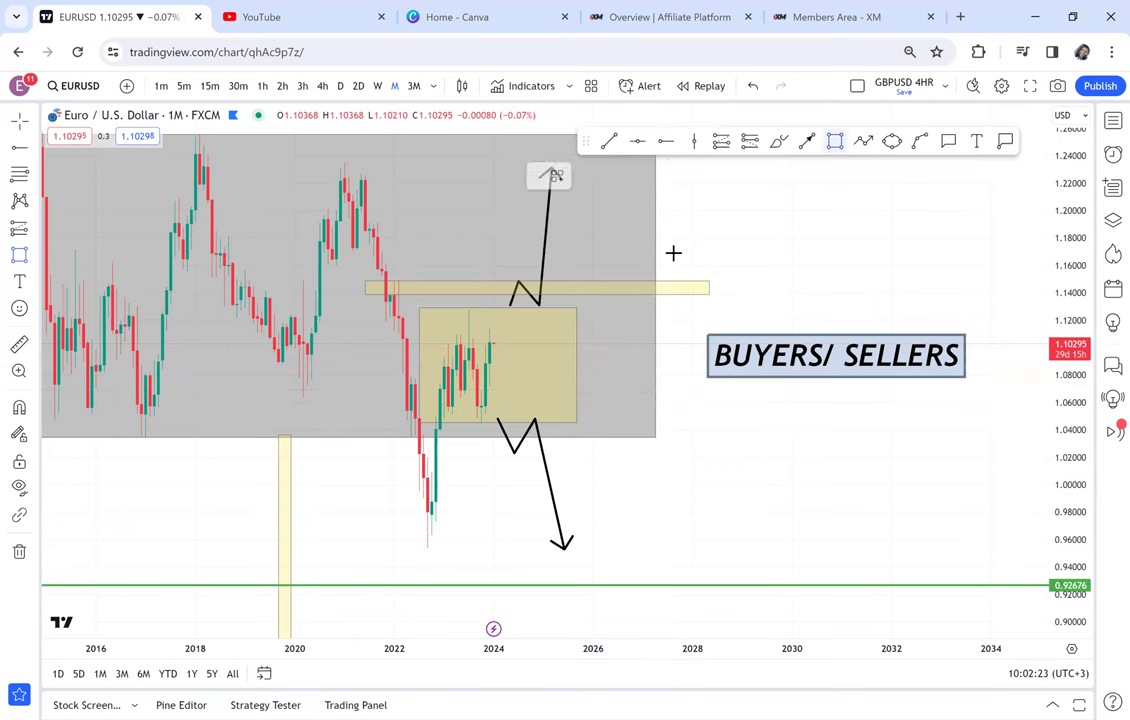
pyautogui.click(520, 352)
pyautogui.click(522, 275)
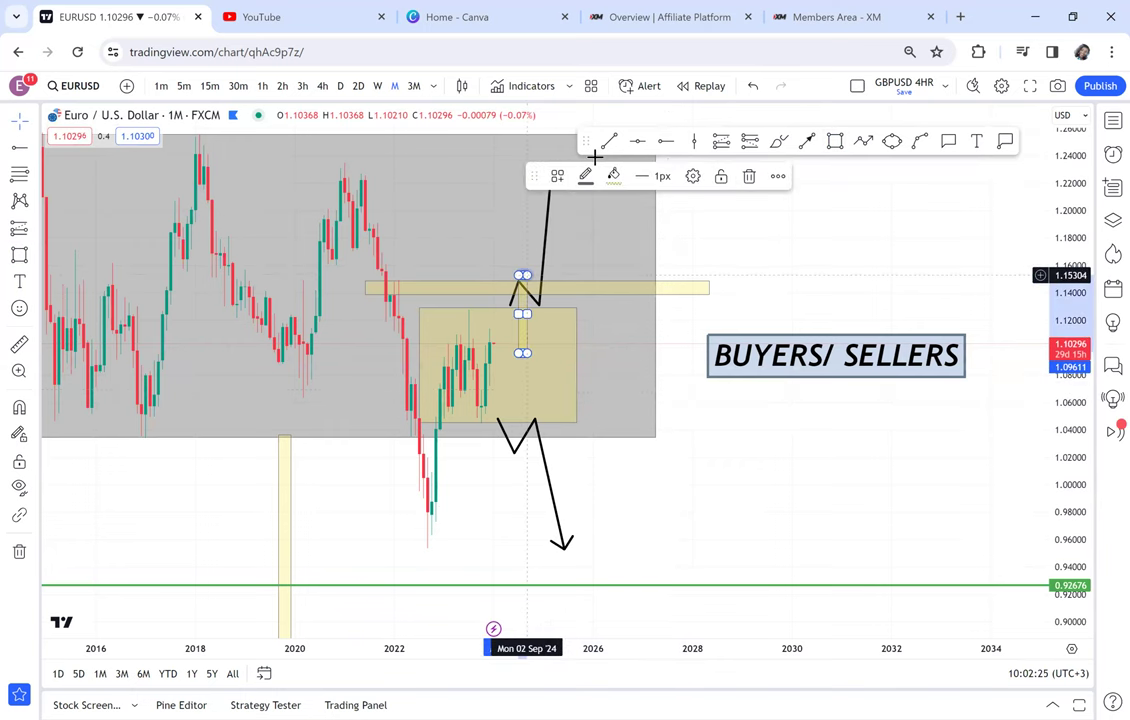
pyautogui.click(614, 176)
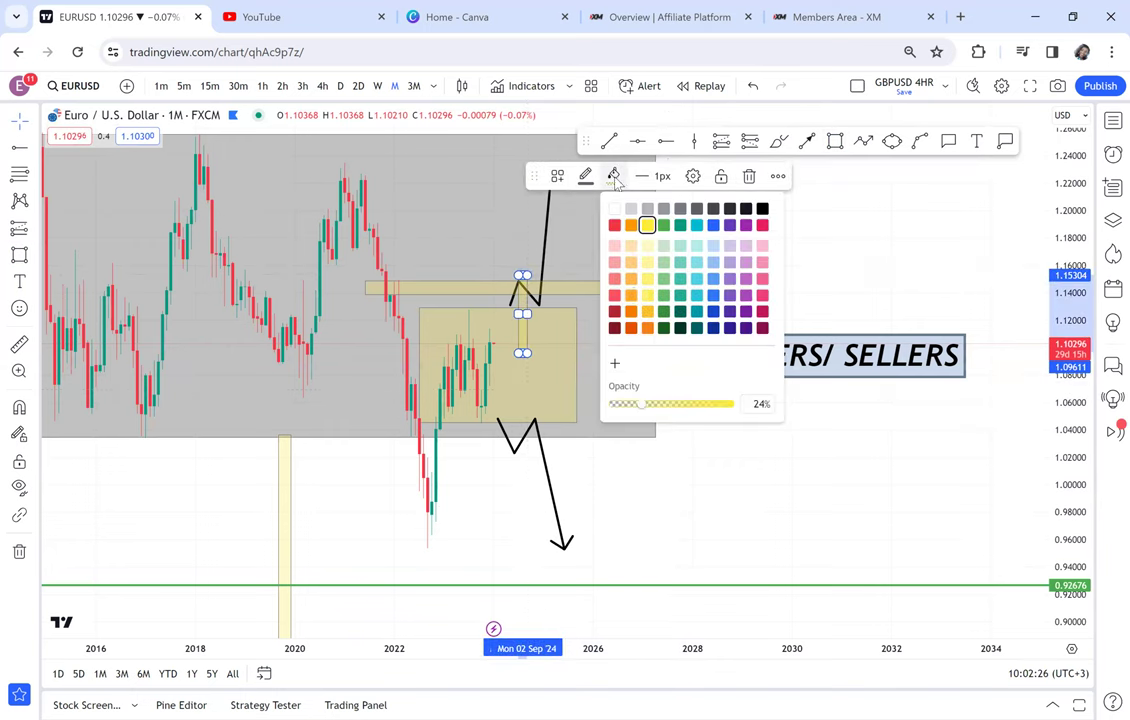
pyautogui.click(662, 224)
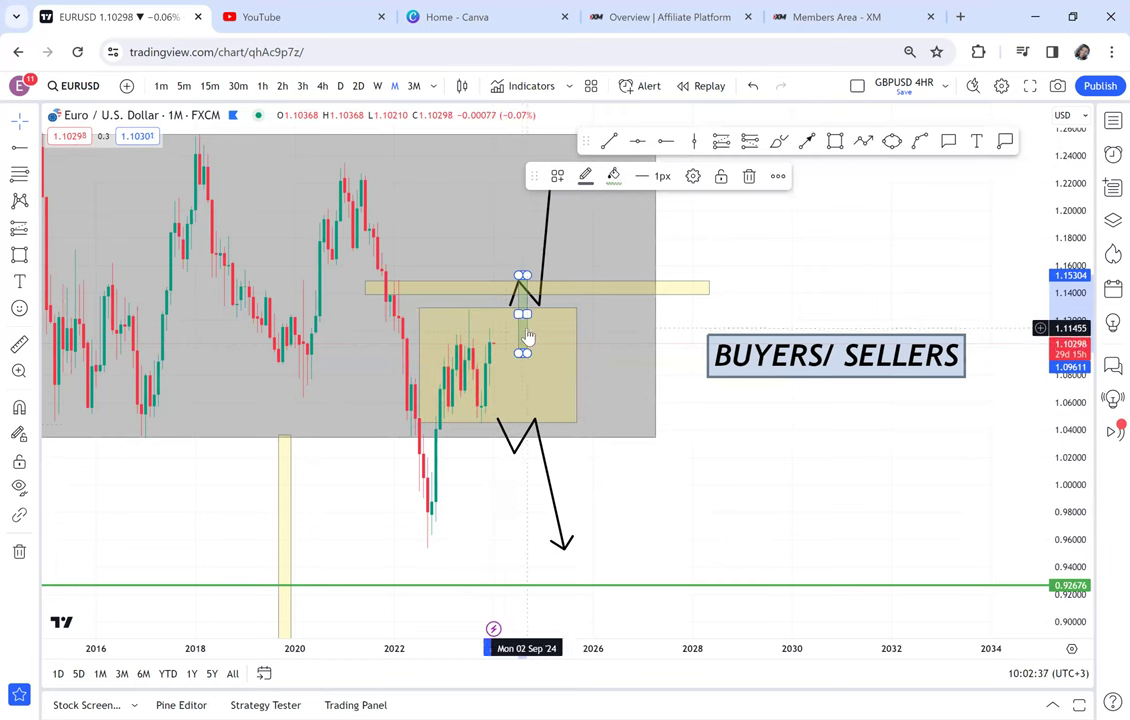
pyautogui.press('Delete')
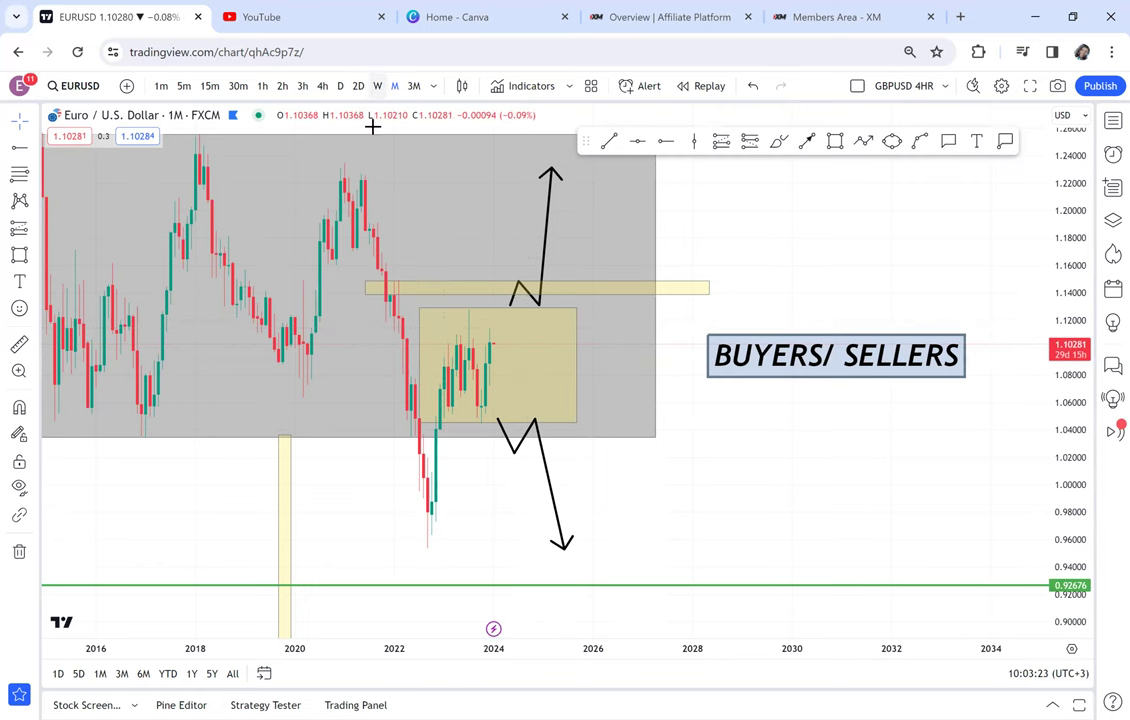
# Switch the EURUSD chart to the weekly timeframe.
pyautogui.click(377, 86)
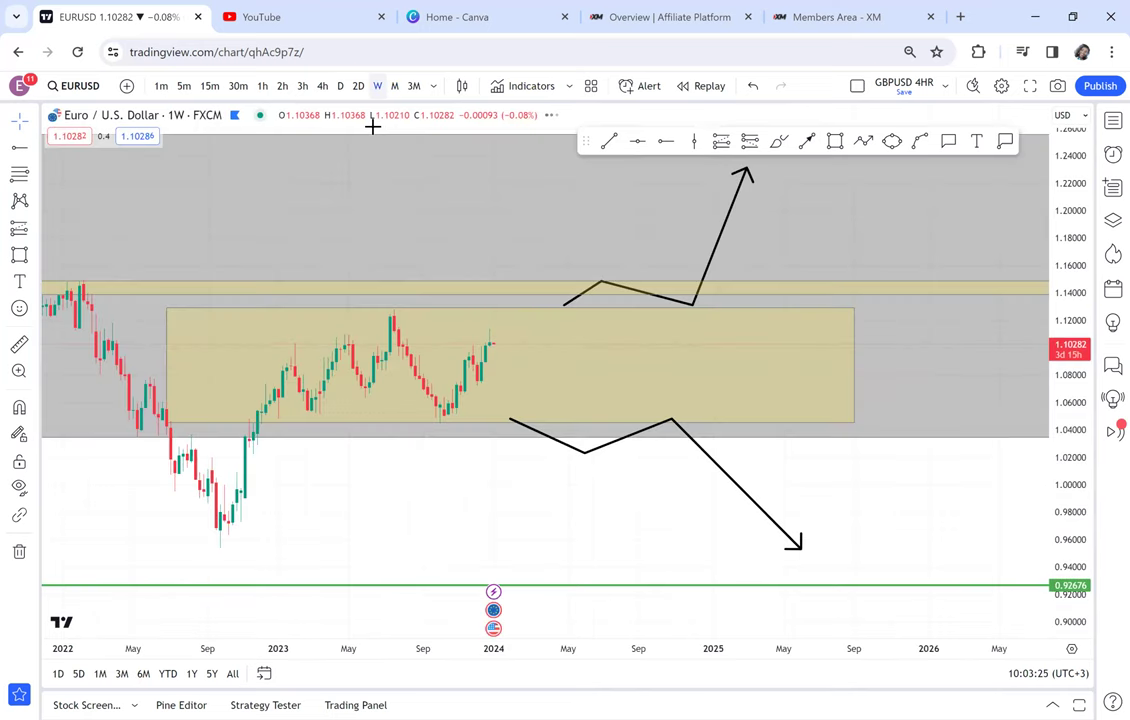
pyautogui.scroll(-4, 503, 413)
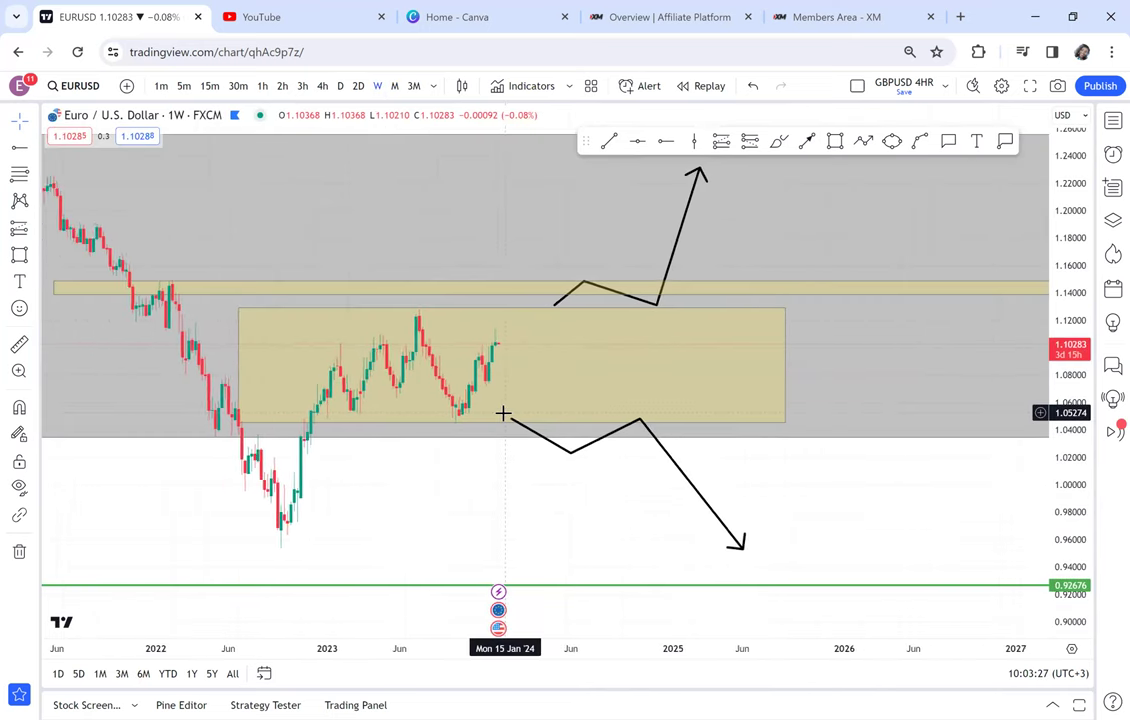
pyautogui.scroll(-1, 503, 413)
pyautogui.moveTo(1074, 502); pyautogui.dragTo(1073, 392)
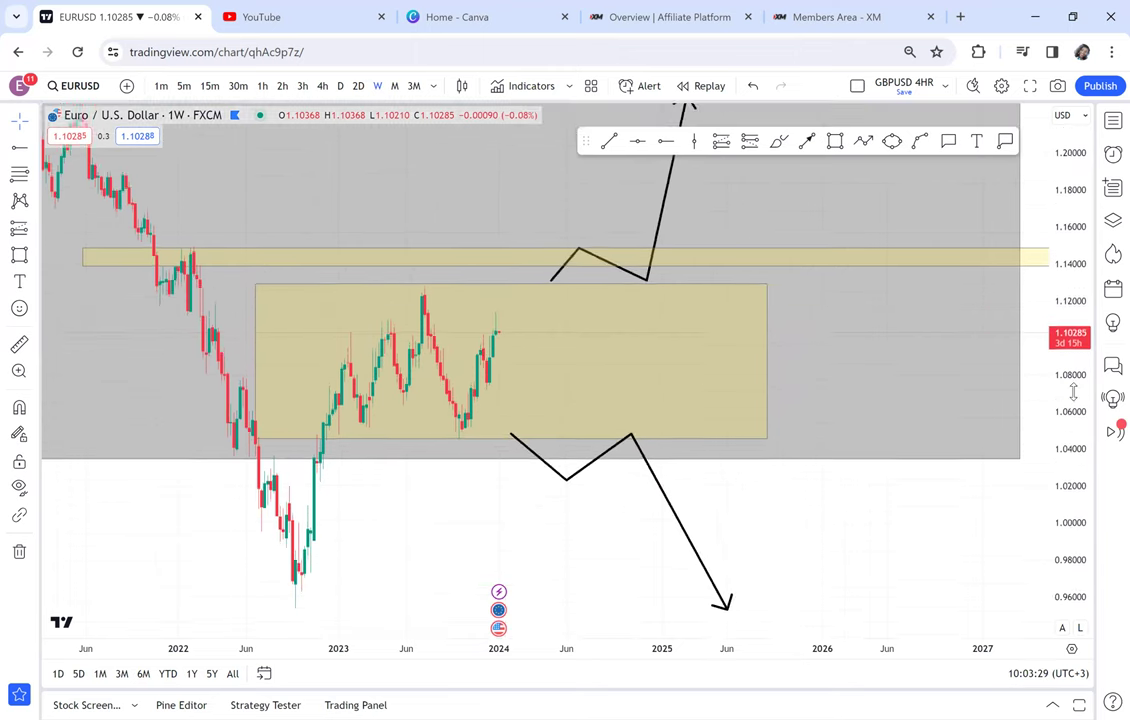
pyautogui.scroll(-1, 699, 366)
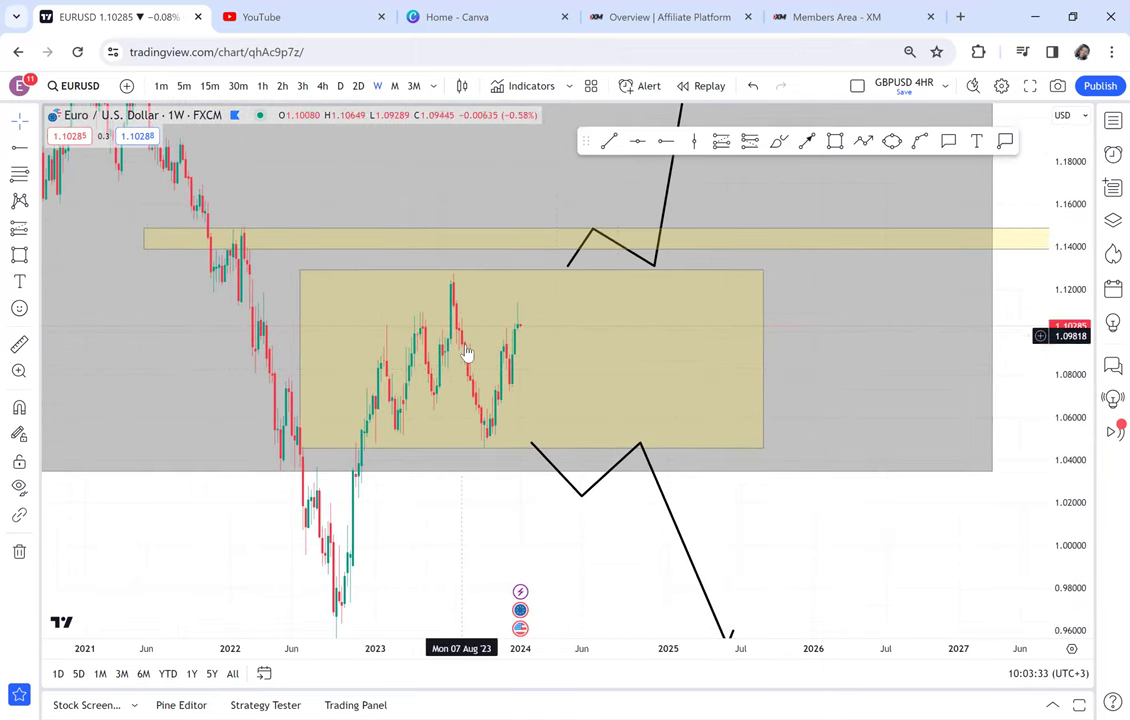
pyautogui.scroll(1, 580, 314)
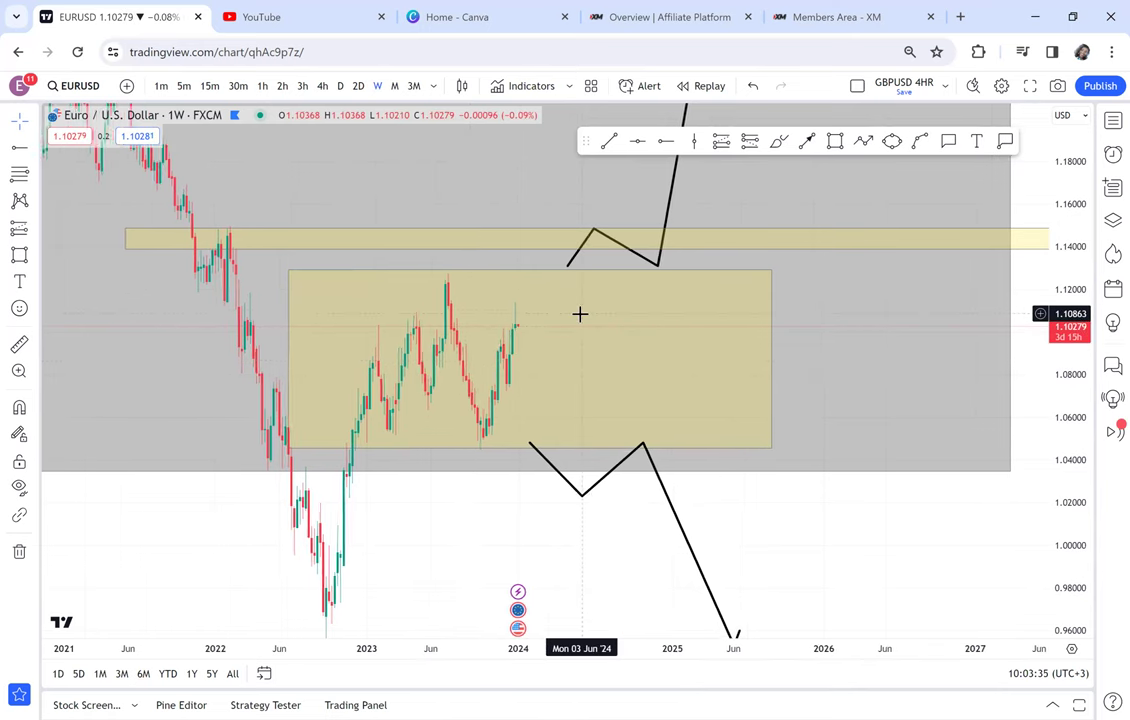
# Delete the yellow consolidation rectangle and remove all remaining drawings from the chart.
pyautogui.click(726, 273)
pyautogui.press('Delete')
pyautogui.scroll(1, 681, 398)
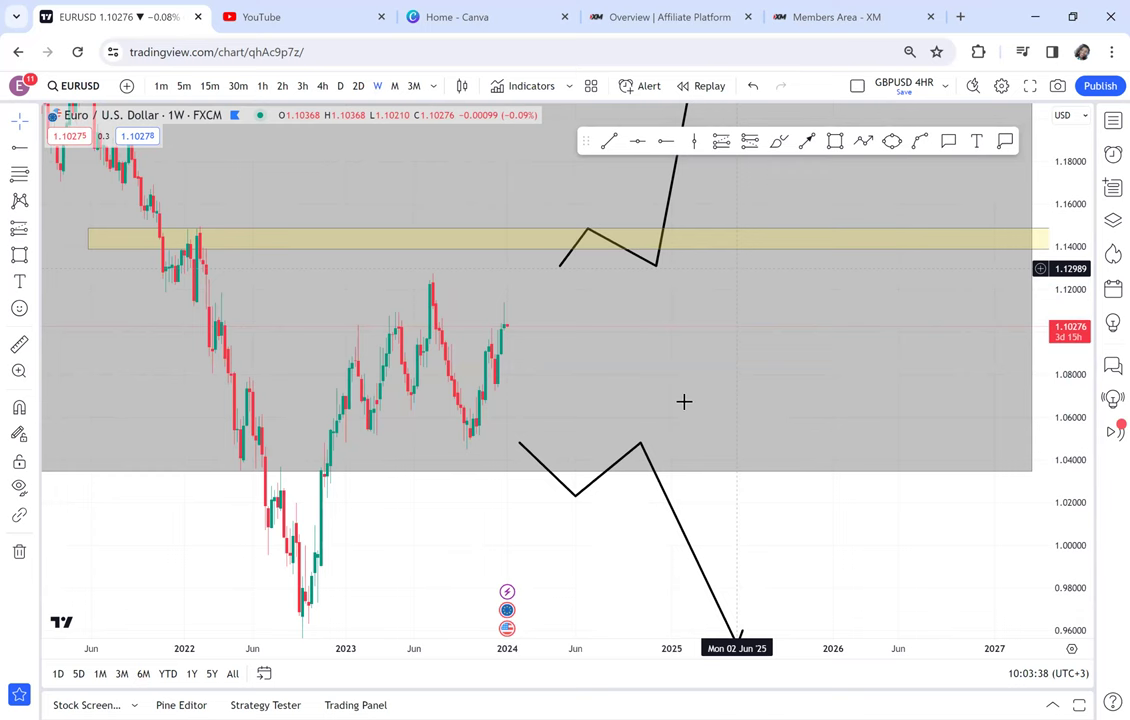
pyautogui.click(19, 551)
pyautogui.click(53, 542)
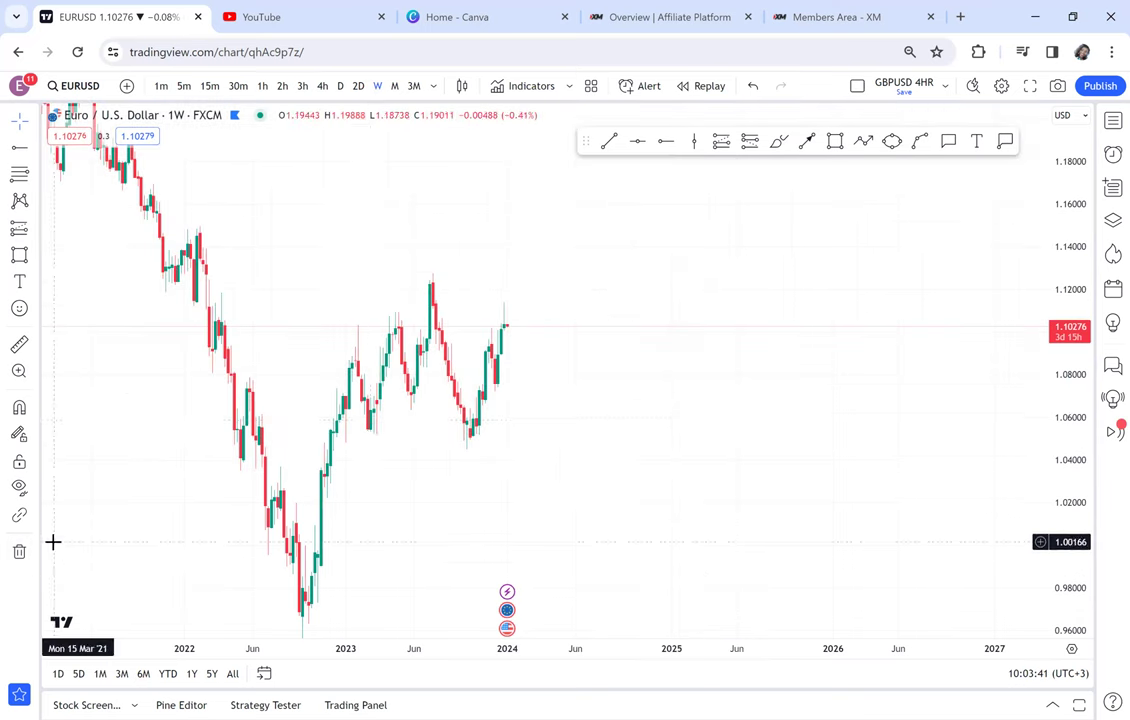
# Place a horizontal ray starting at 19 June 2023, at about 1.1013, through the recent weekly highs.
pyautogui.scroll(3, 370, 430)
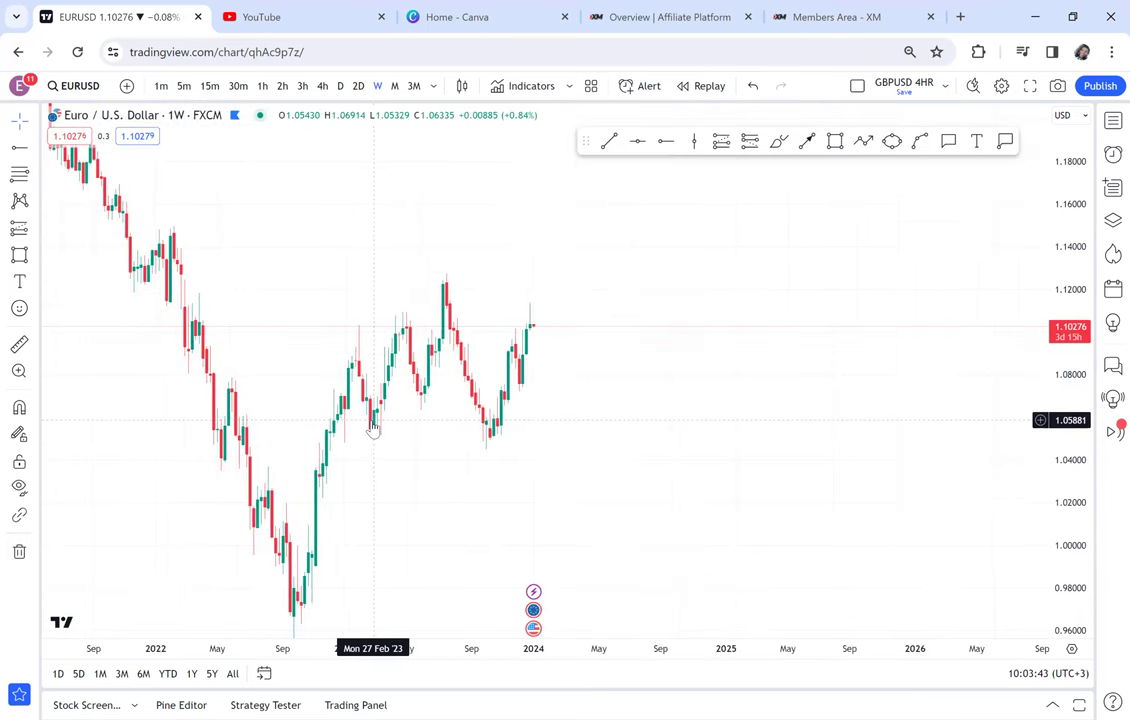
pyautogui.scroll(1, 372, 430)
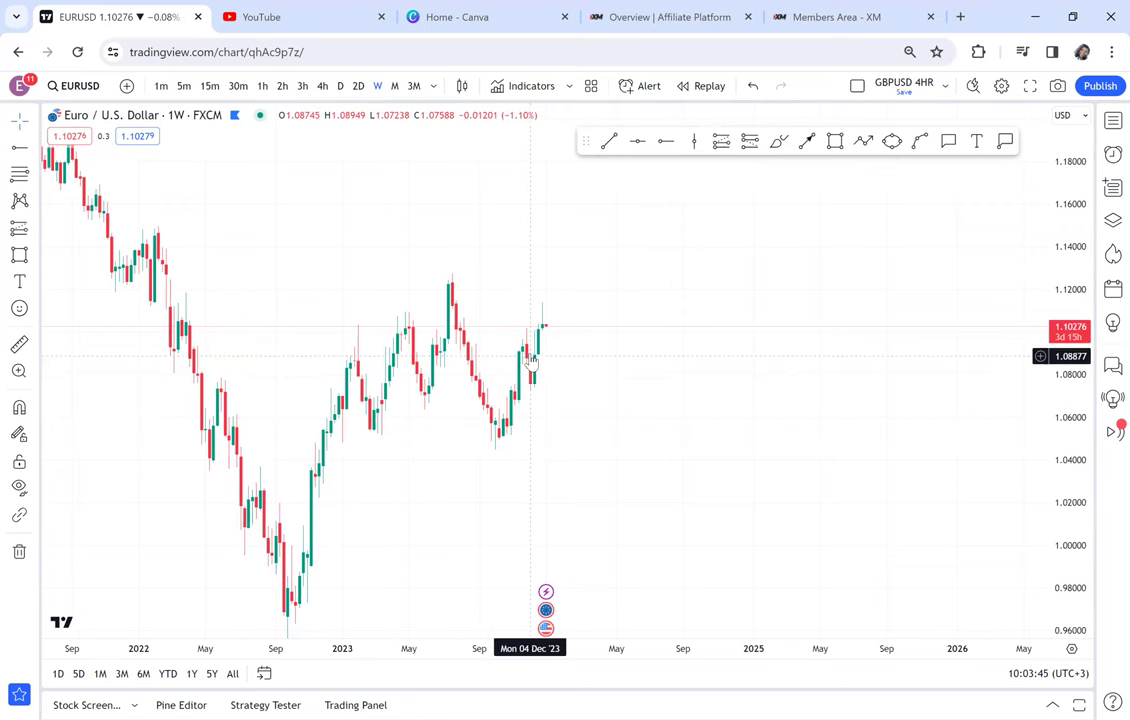
pyautogui.click(663, 142)
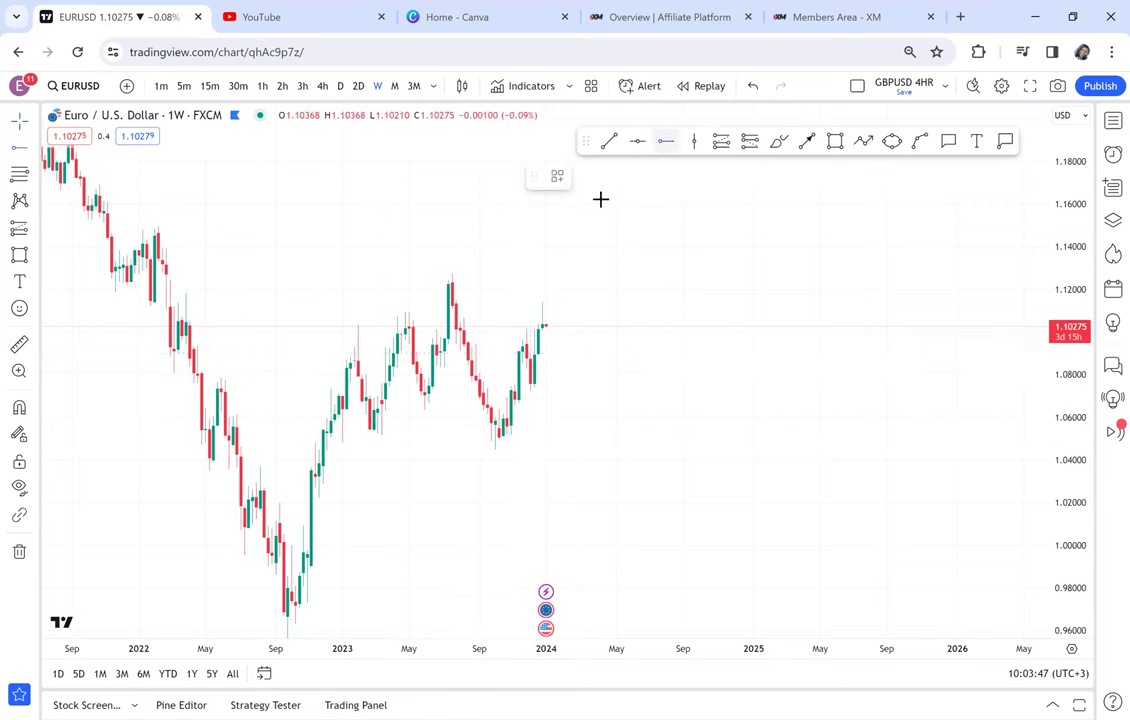
pyautogui.click(436, 330)
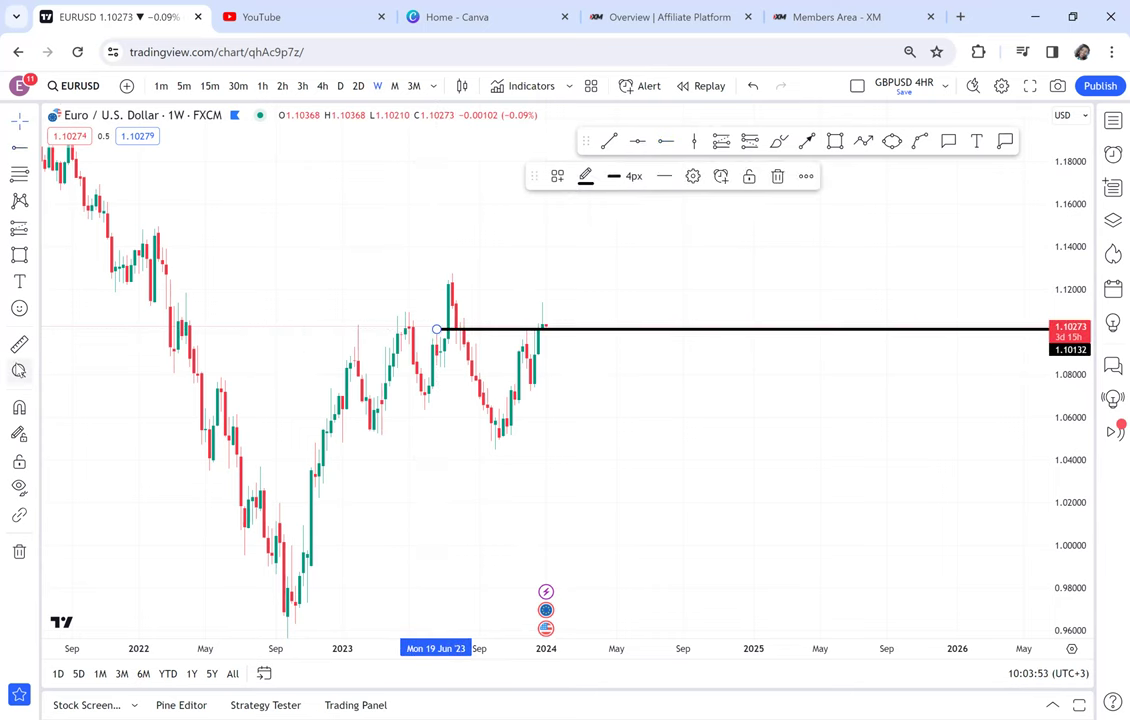
# Move the horizontal ray up slightly to about 1.1017, with its start at 12 June 2023.
pyautogui.moveTo(569, 430); pyautogui.dragTo(566, 426)
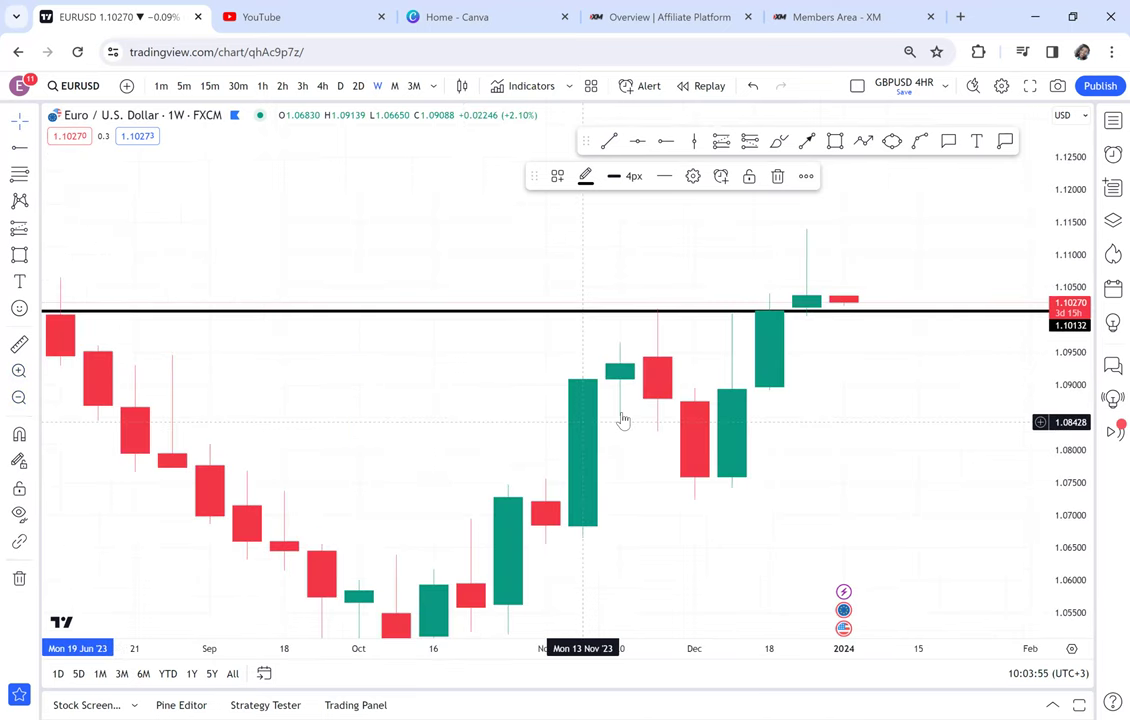
pyautogui.scroll(-1, 783, 483)
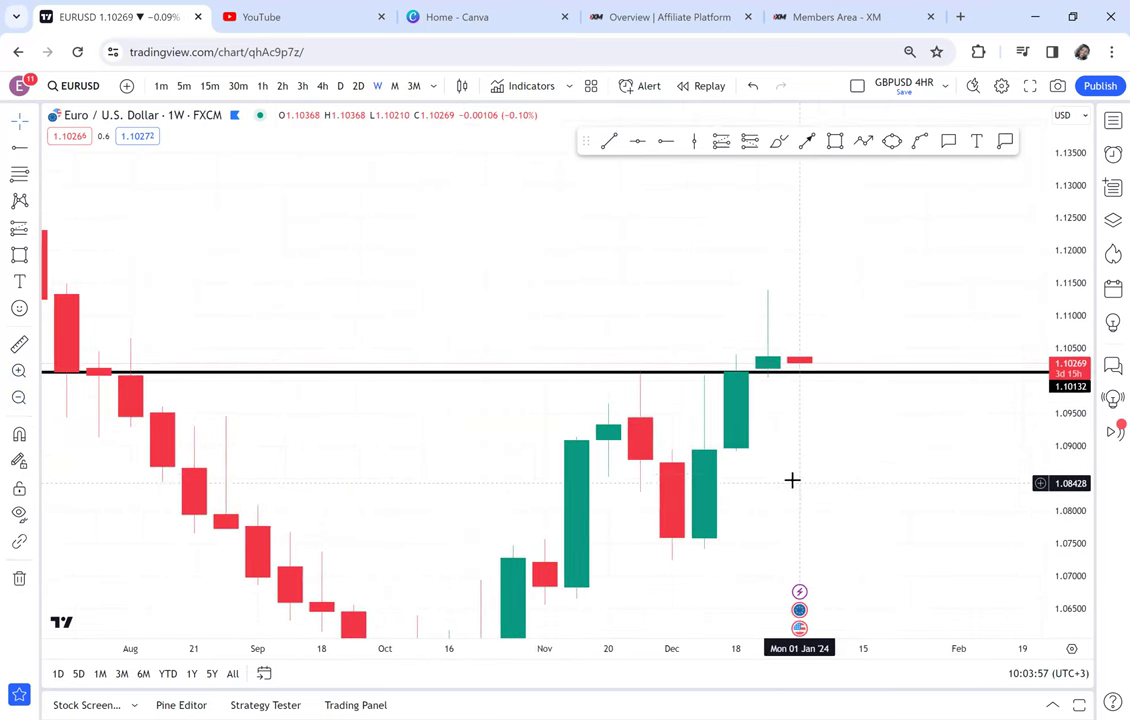
pyautogui.moveTo(1078, 508); pyautogui.dragTo(999, 253)
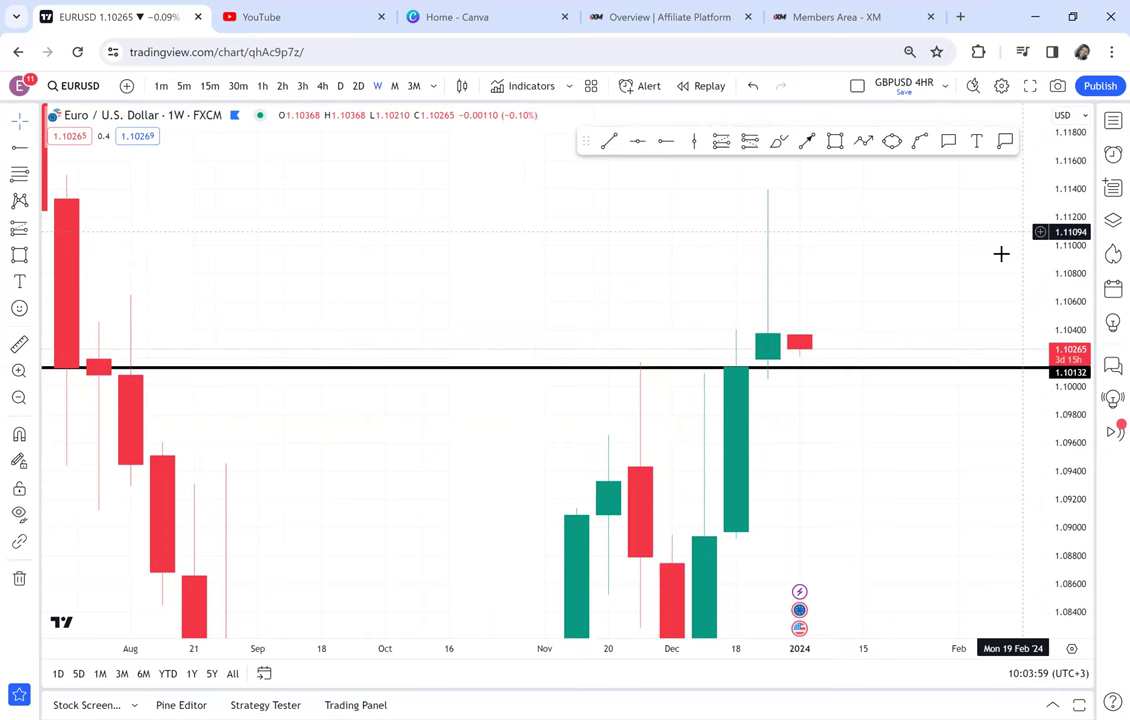
pyautogui.click(845, 372)
pyautogui.moveTo(845, 372); pyautogui.dragTo(805, 360)
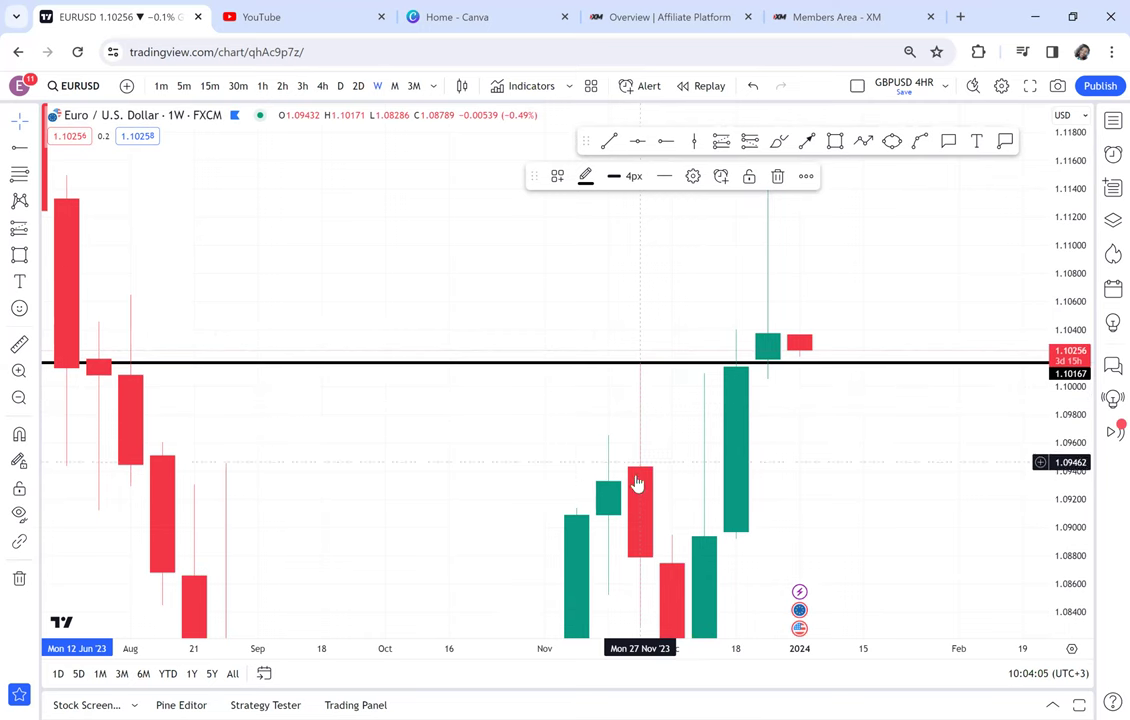
pyautogui.scroll(-3, 644, 460)
pyautogui.scroll(-4, 644, 460)
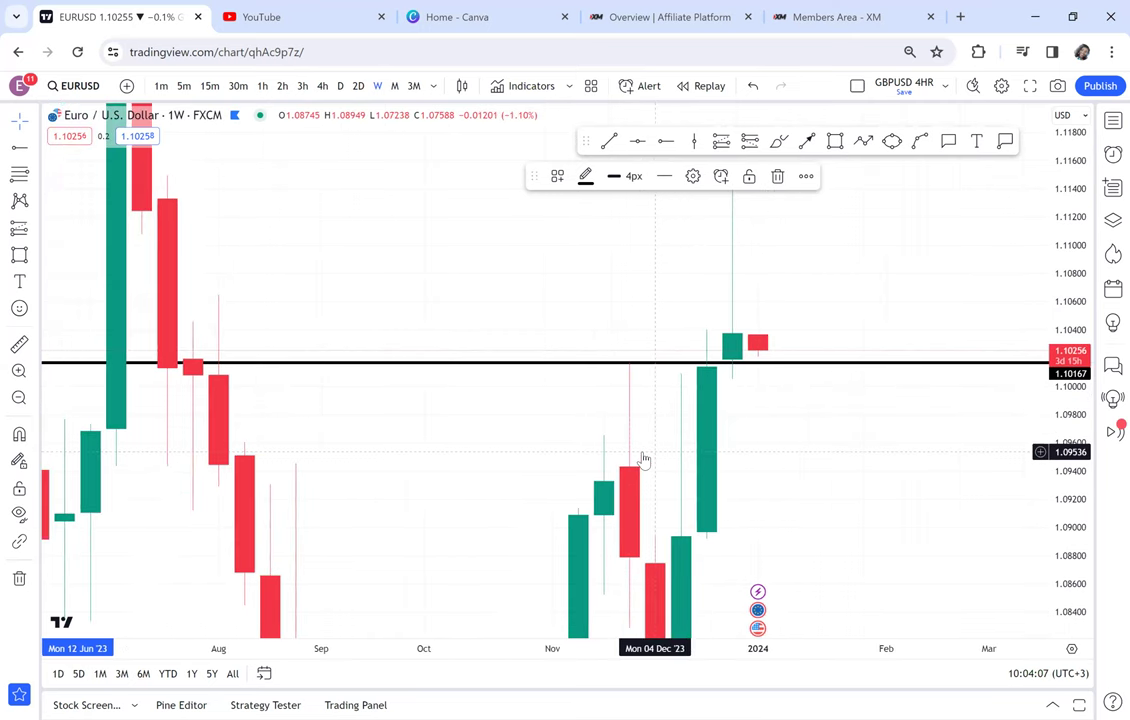
pyautogui.scroll(-4, 644, 460)
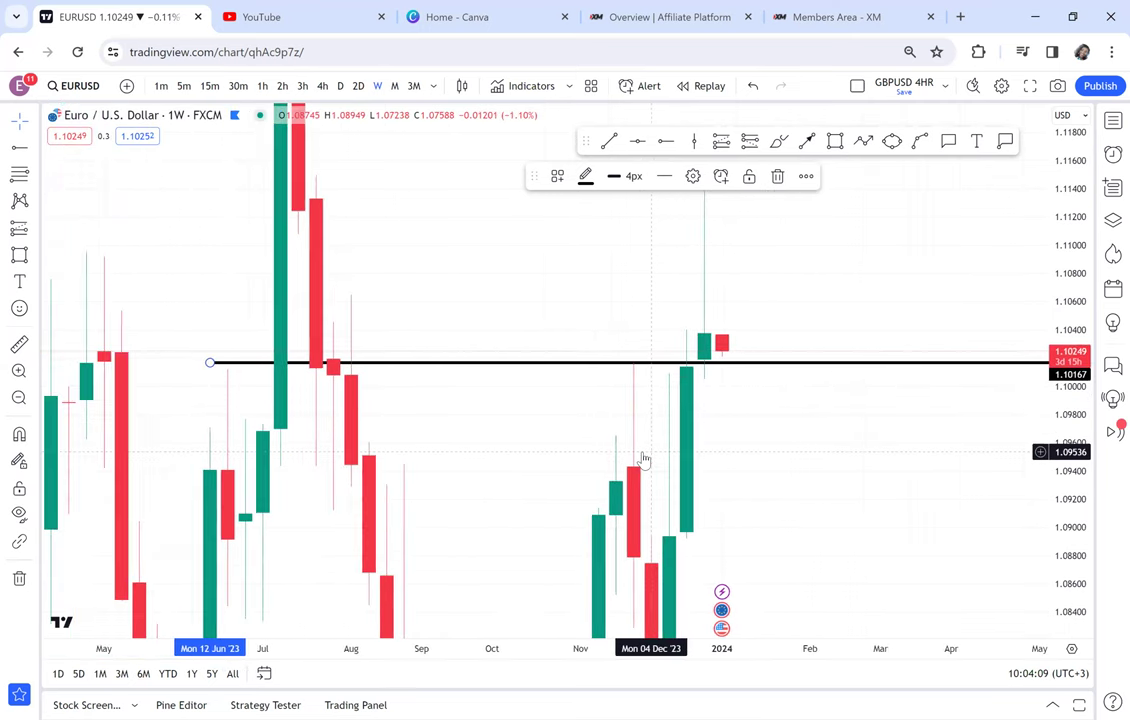
# Add a "BWA" callout pointing just past the latest weekly candle at about 1.1041, with its label anchored near 26 February 2024 at 1.1137.
pyautogui.moveTo(1068, 228); pyautogui.dragTo(1062, 437)
pyautogui.click(868, 449)
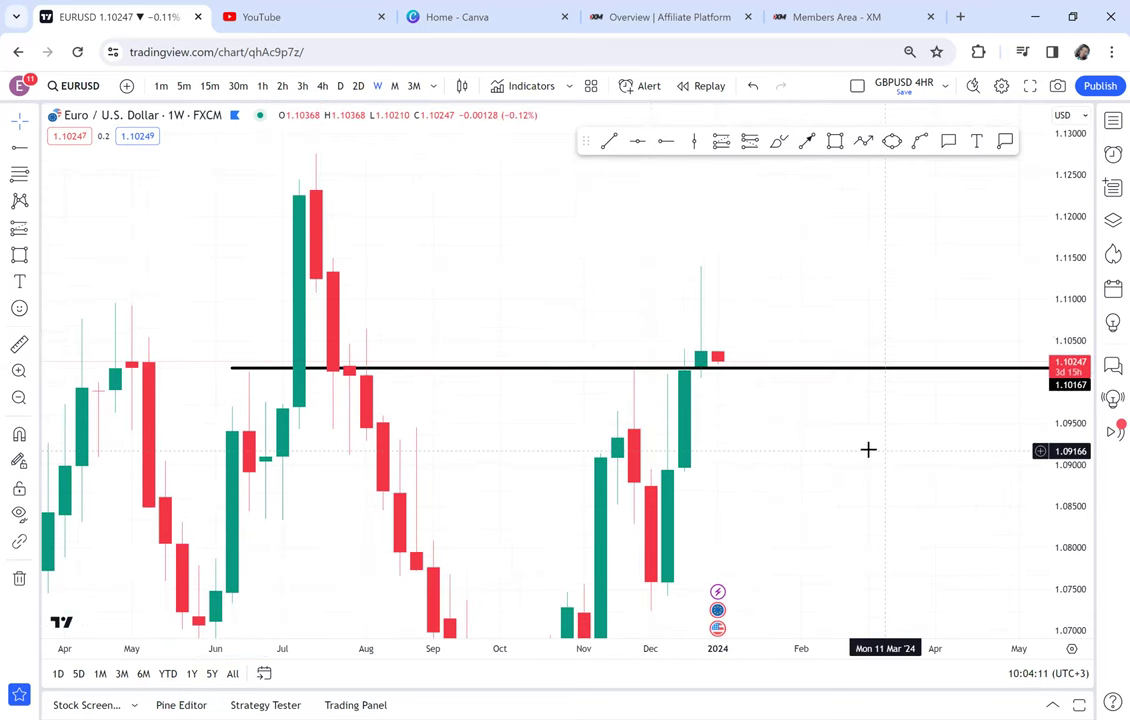
pyautogui.moveTo(868, 449); pyautogui.dragTo(786, 389)
pyautogui.scroll(-1, 786, 389)
pyautogui.scroll(-3, 786, 389)
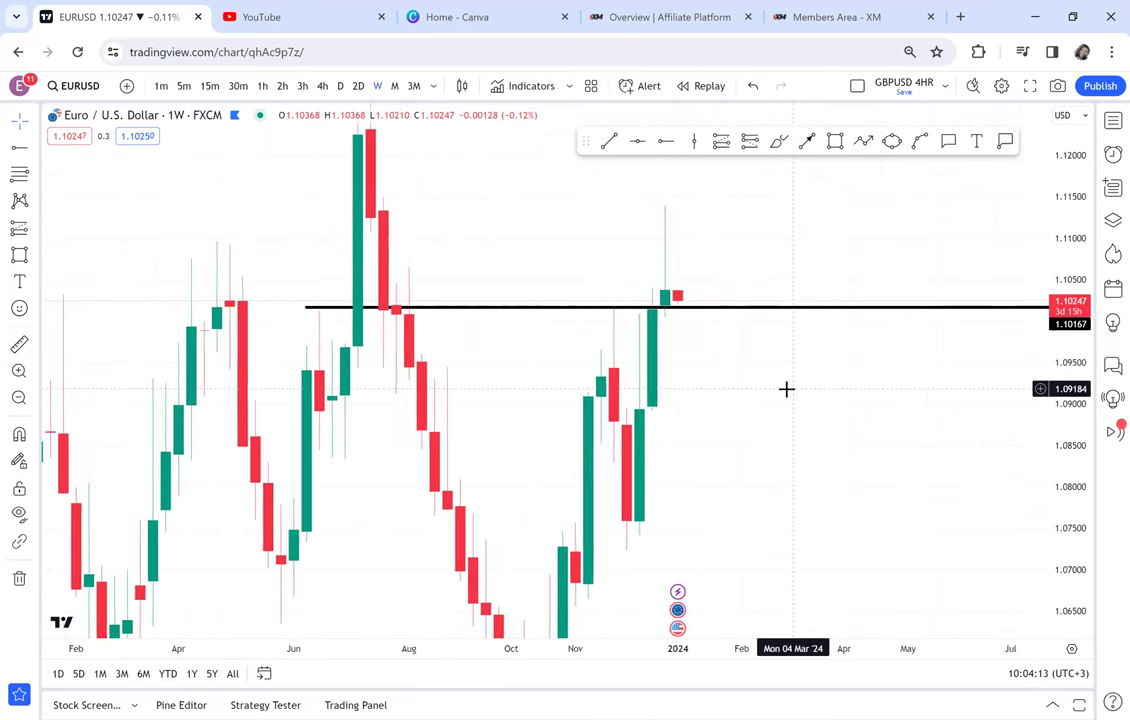
pyautogui.moveTo(1060, 334); pyautogui.dragTo(1013, 476)
pyautogui.moveTo(828, 484); pyautogui.dragTo(728, 411)
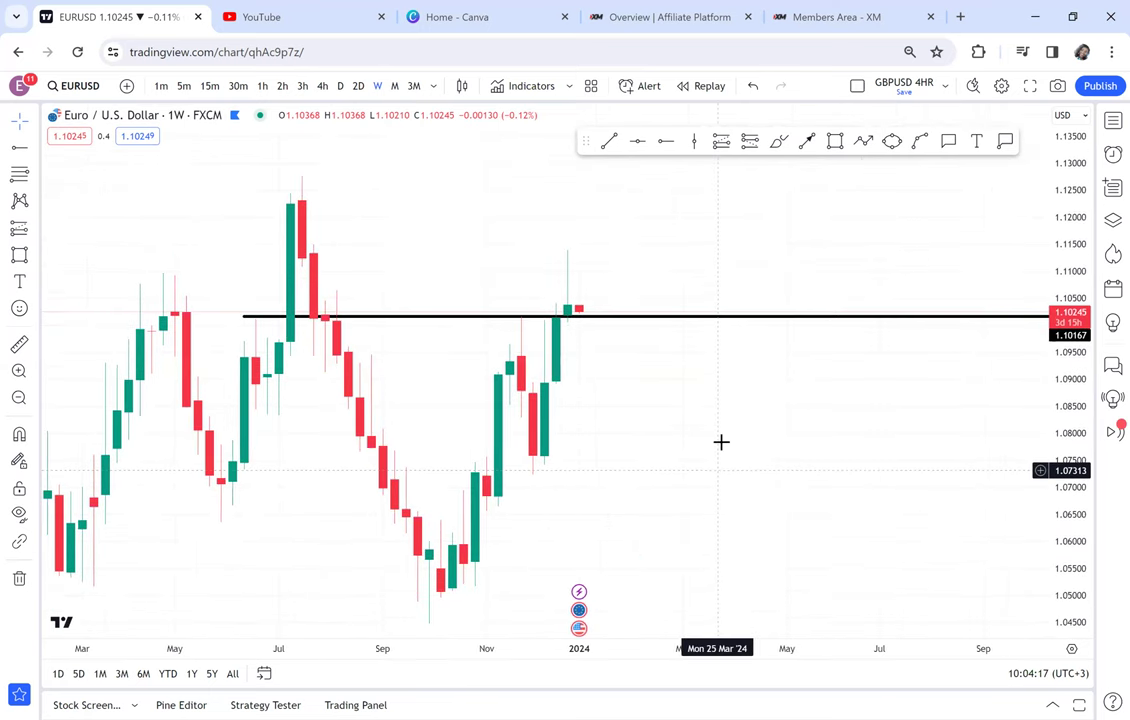
pyautogui.click(948, 143)
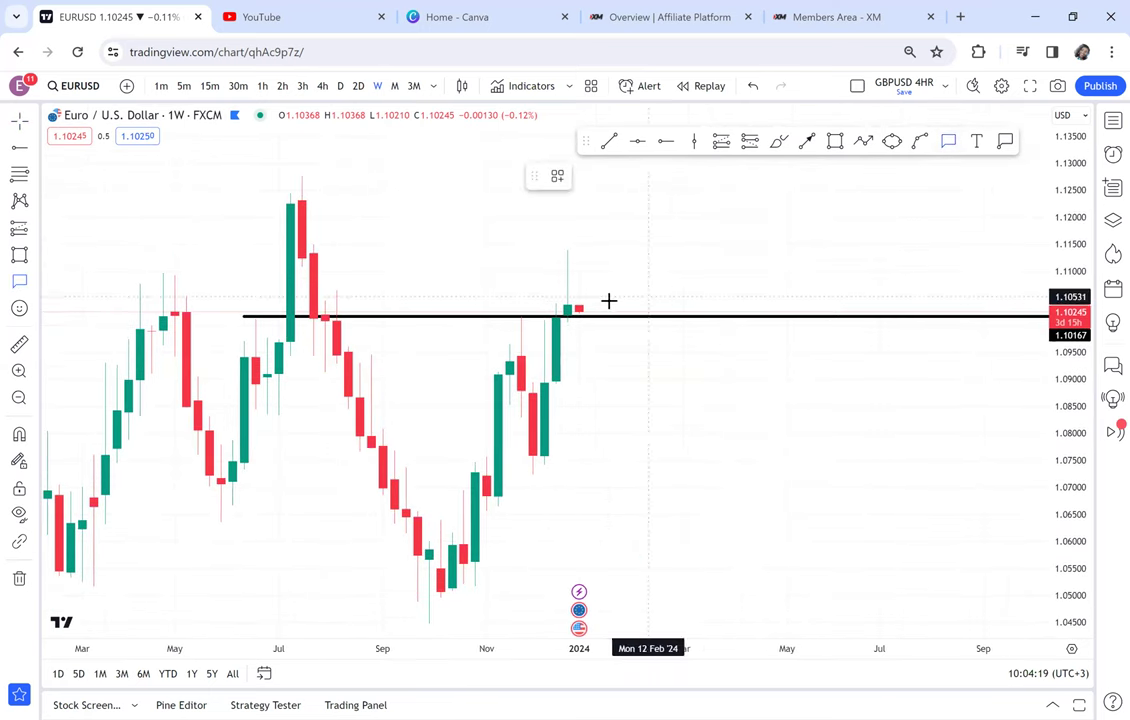
pyautogui.click(600, 302)
pyautogui.click(675, 252)
pyautogui.write('BWA')
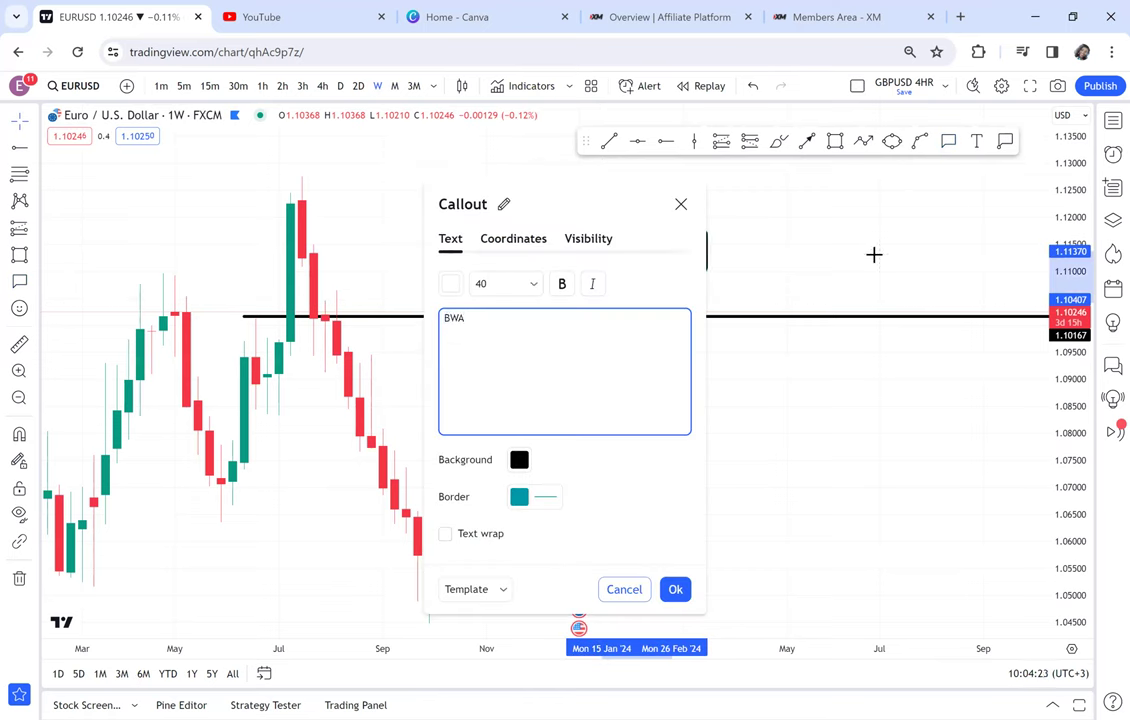
pyautogui.click(874, 254)
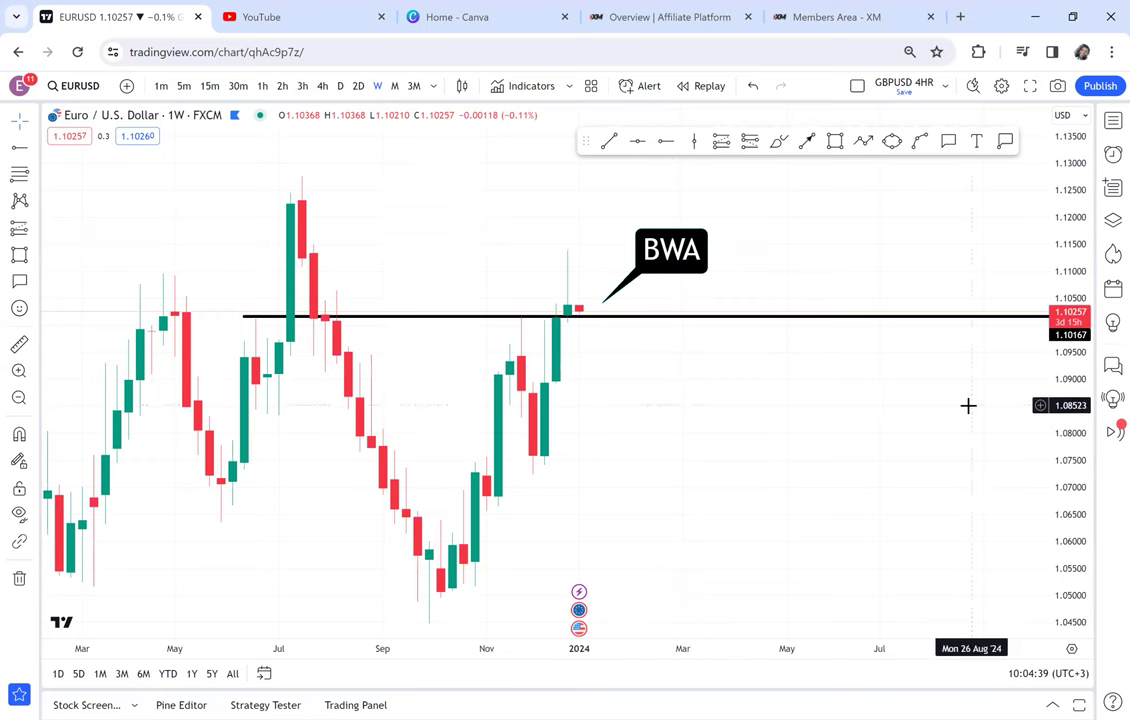
# Place a horizontal ray at about 1.0455, starting at 7 August 2023, along the October 2023 weekly low.
pyautogui.moveTo(1046, 390); pyautogui.dragTo(769, 525)
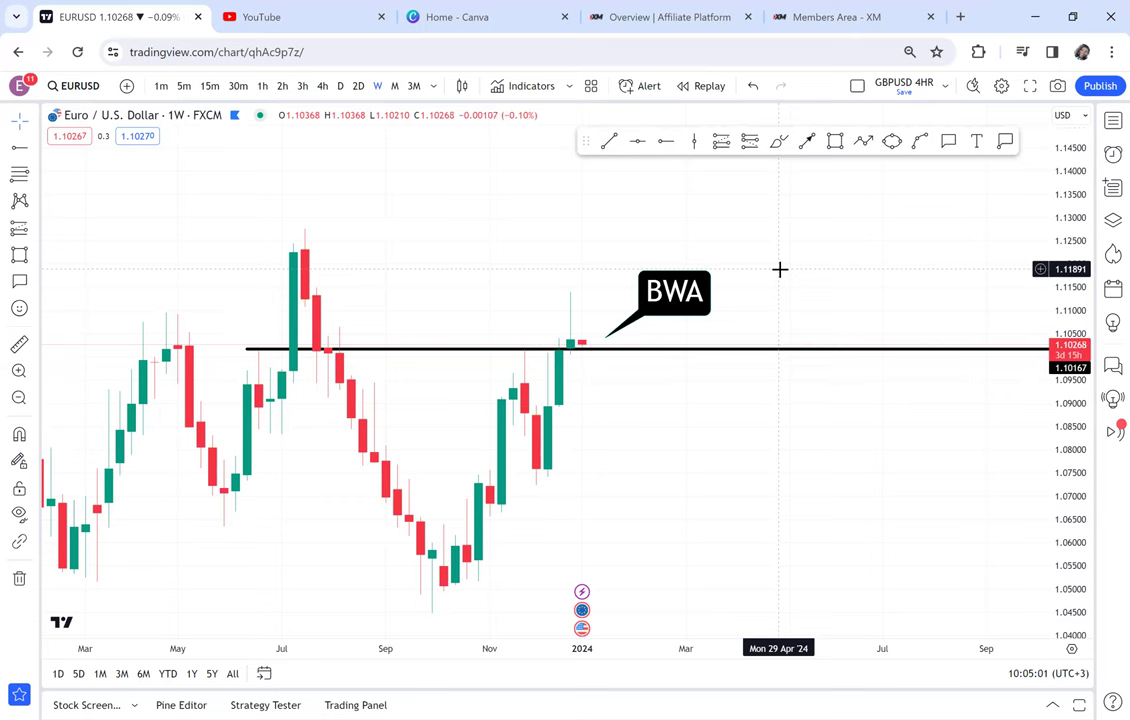
pyautogui.moveTo(653, 453); pyautogui.dragTo(632, 363)
pyautogui.scroll(-1, 632, 363)
pyautogui.scroll(-5, 631, 363)
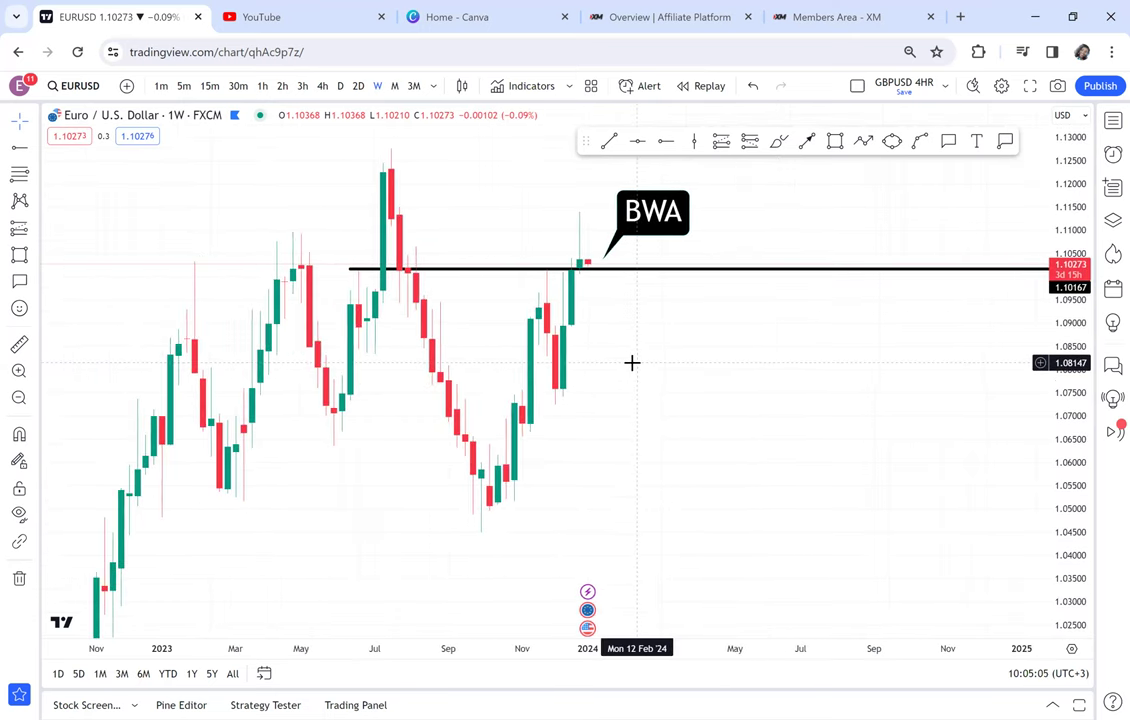
pyautogui.moveTo(663, 376); pyautogui.dragTo(499, 433)
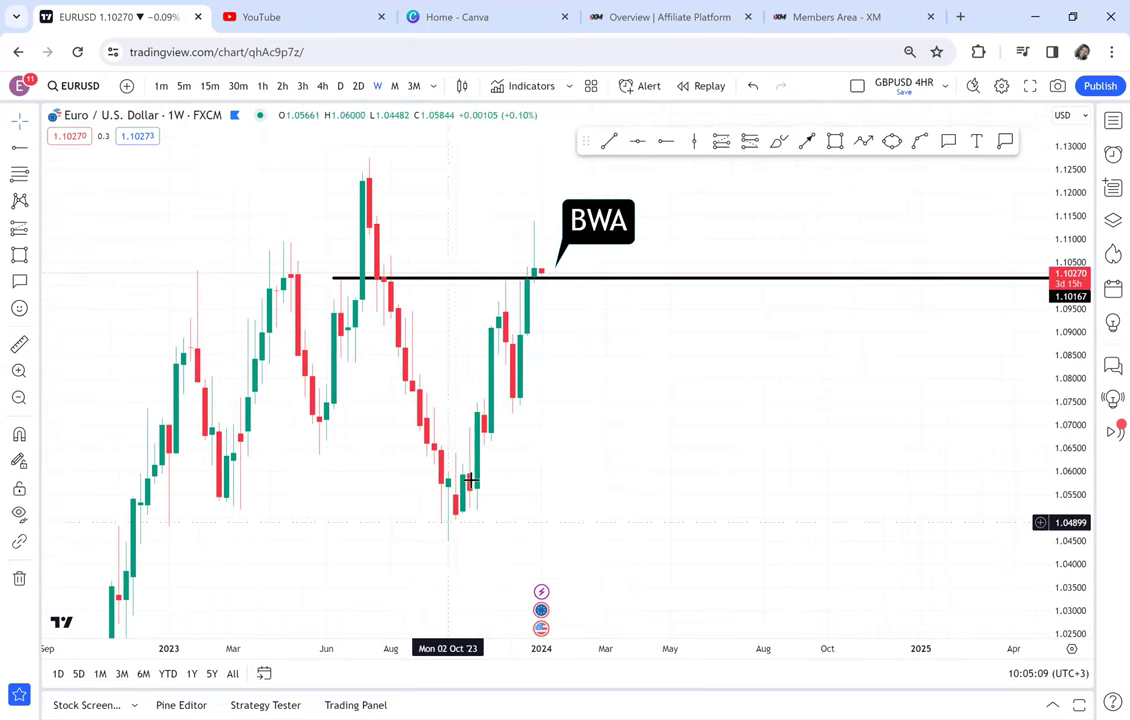
pyautogui.click(666, 141)
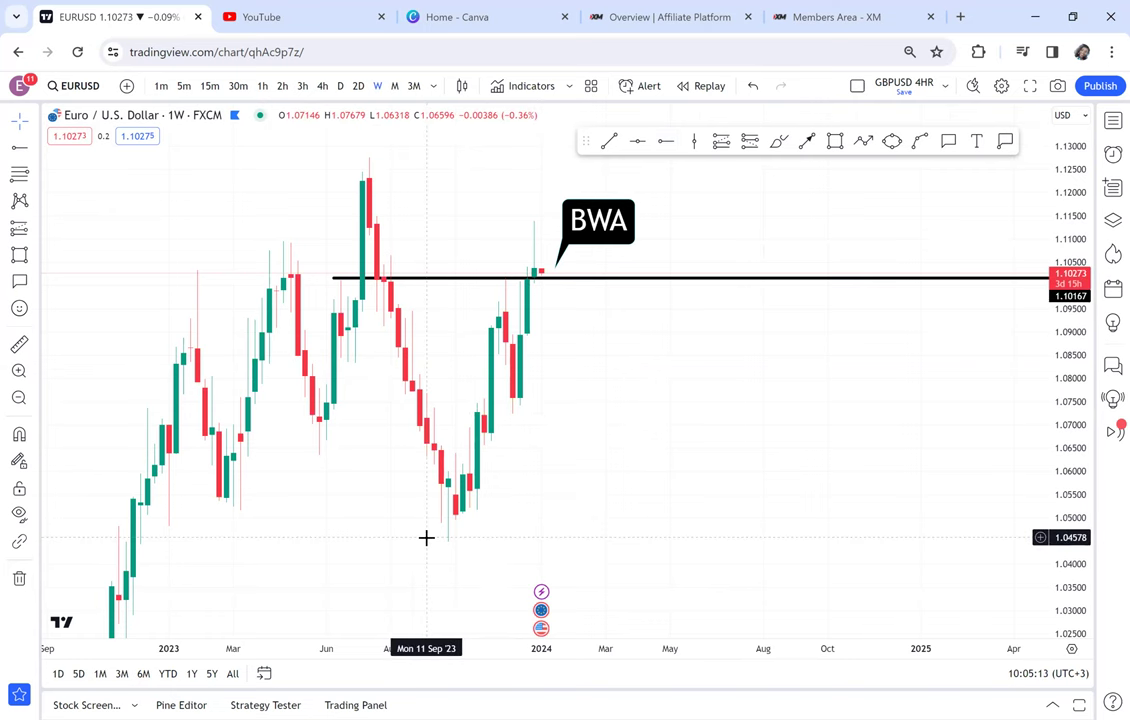
pyautogui.click(666, 141)
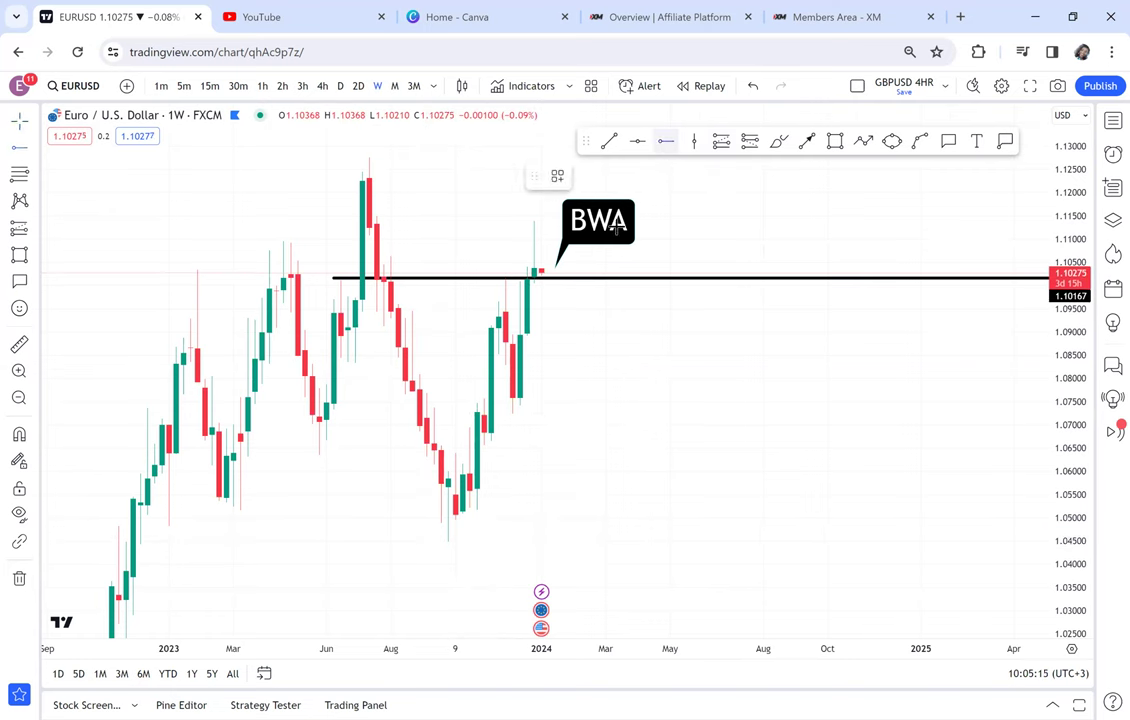
pyautogui.click(392, 541)
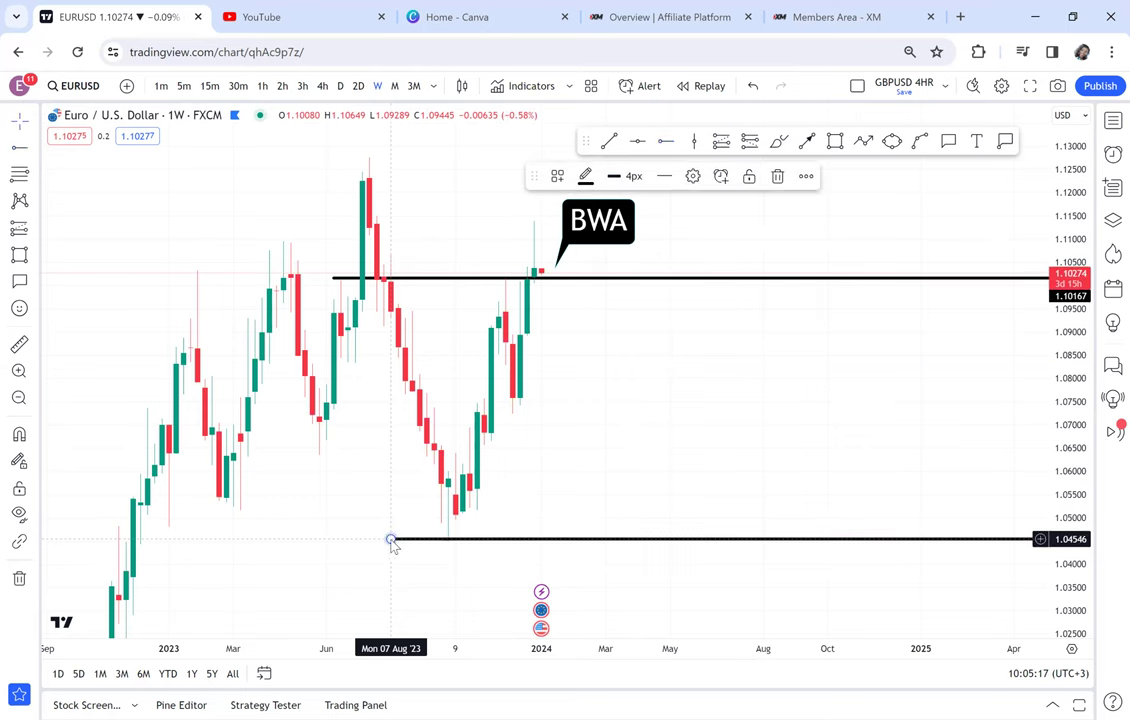
# Place a second horizontal ray at about 1.0520, starting before the October low and passing just above the first low ray.
pyautogui.click(666, 142)
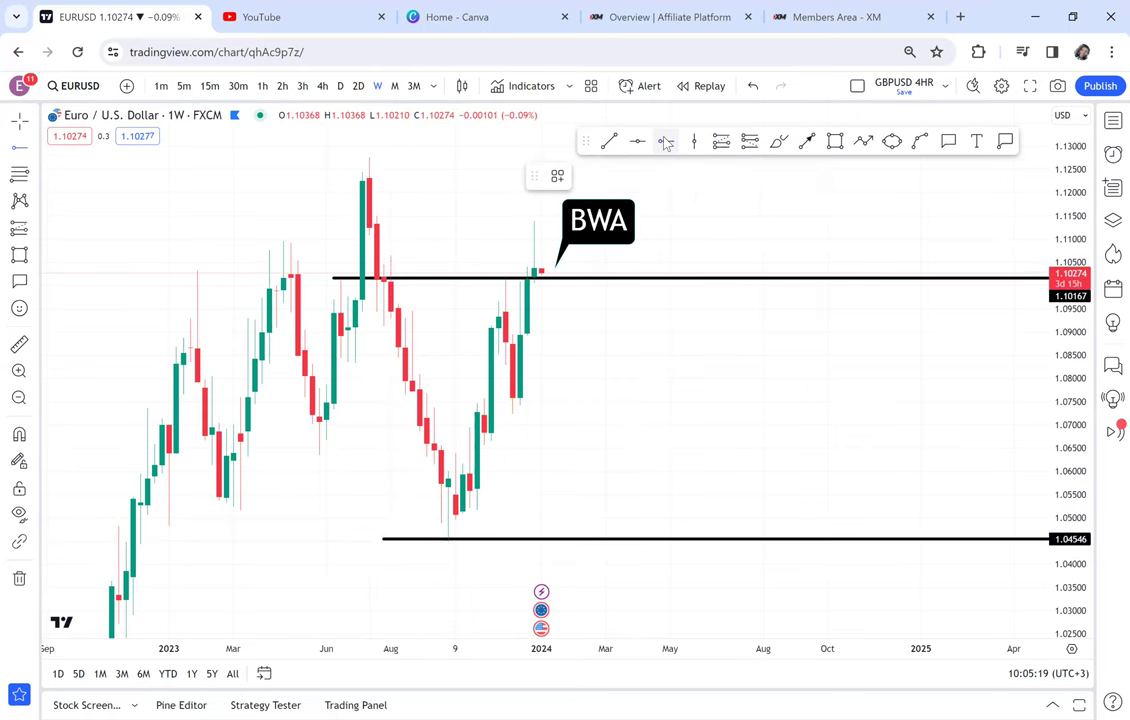
pyautogui.click(421, 509)
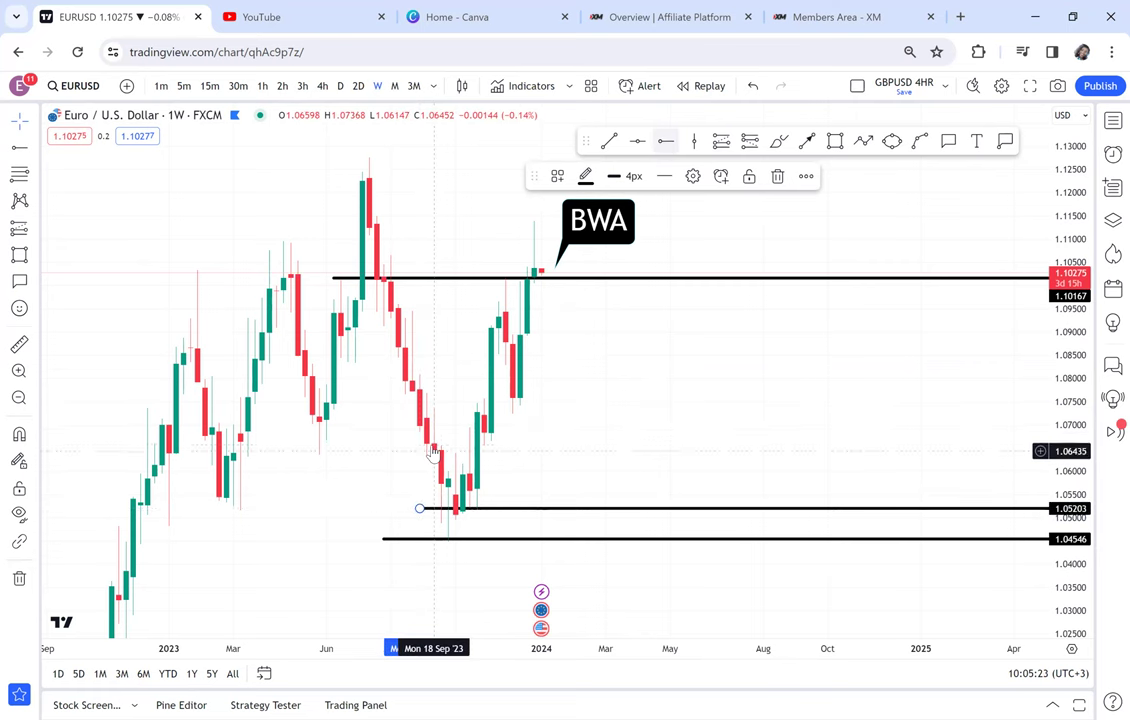
pyautogui.click(465, 413)
# Add horizontal rays at about 1.0656 from 18 September 2023 and at about 1.0722 from 23 October 2023.
pyautogui.click(666, 142)
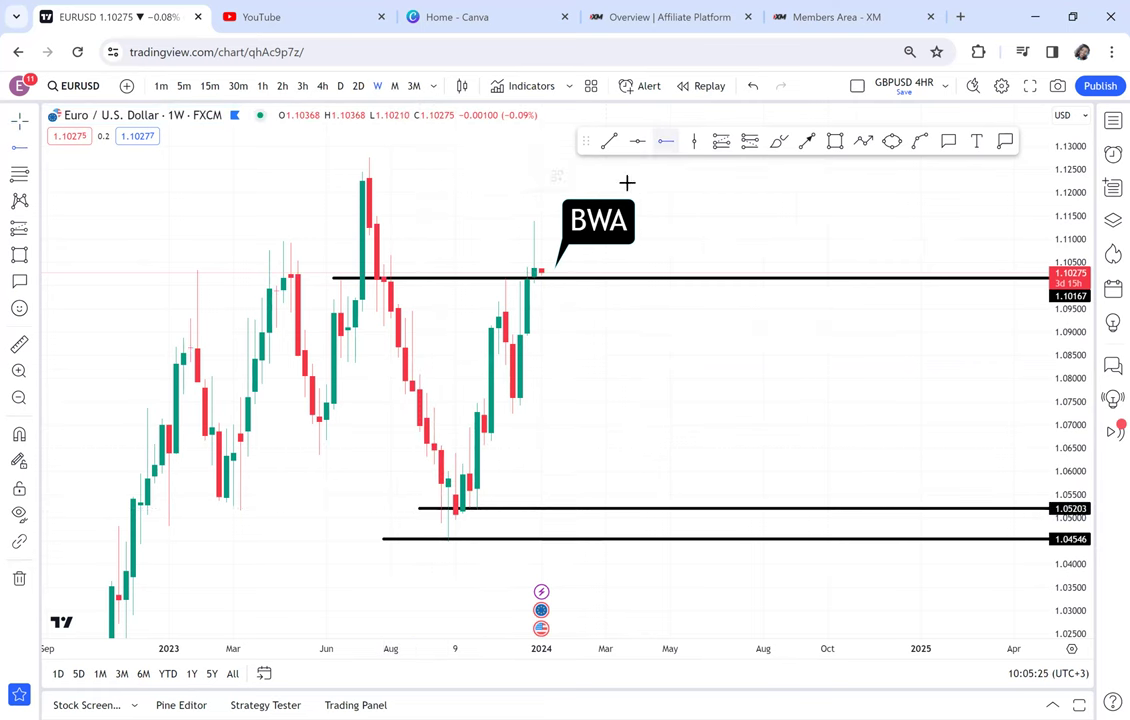
pyautogui.click(432, 446)
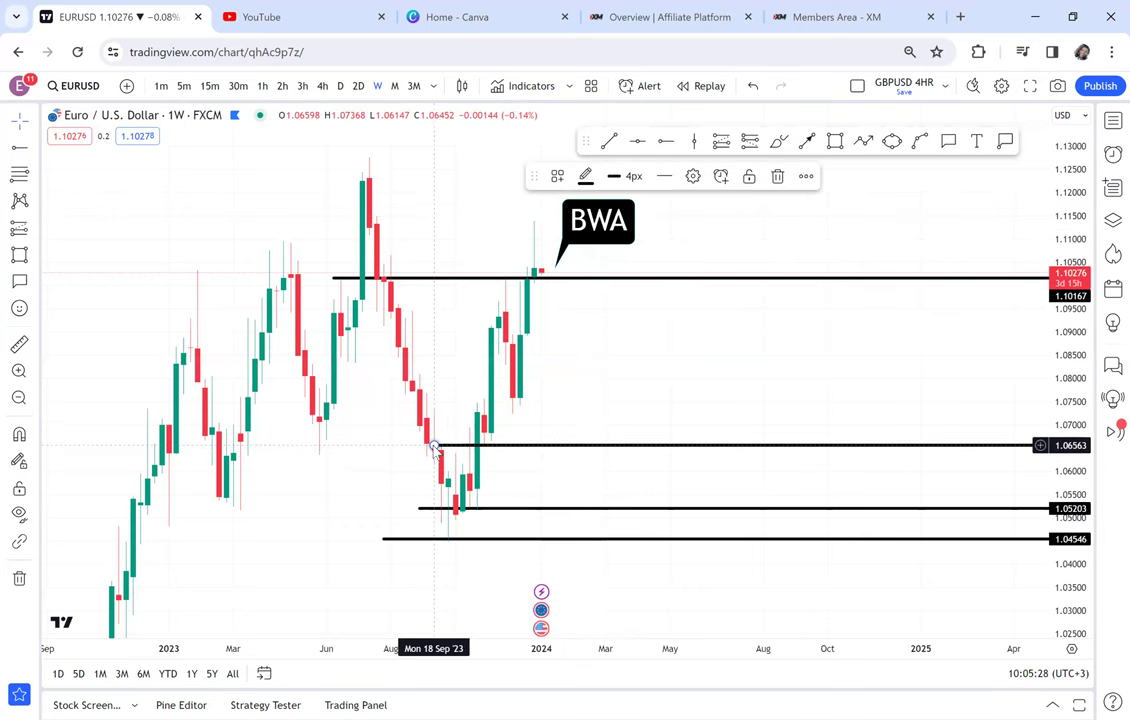
pyautogui.click(665, 142)
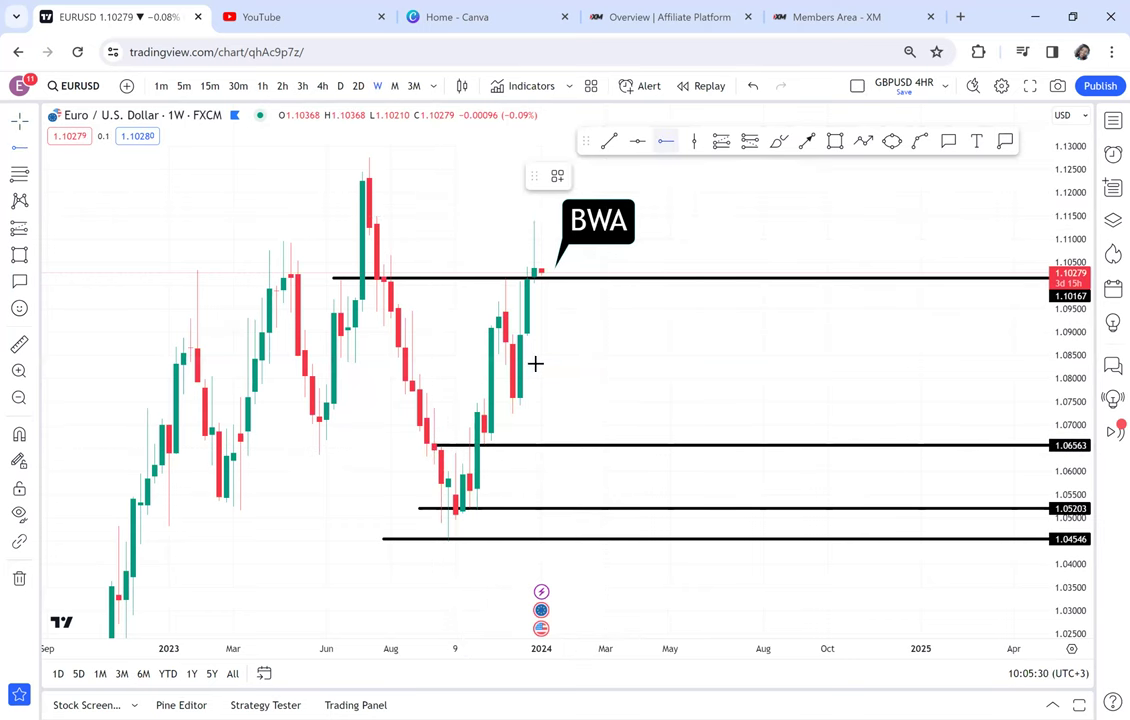
pyautogui.click(468, 414)
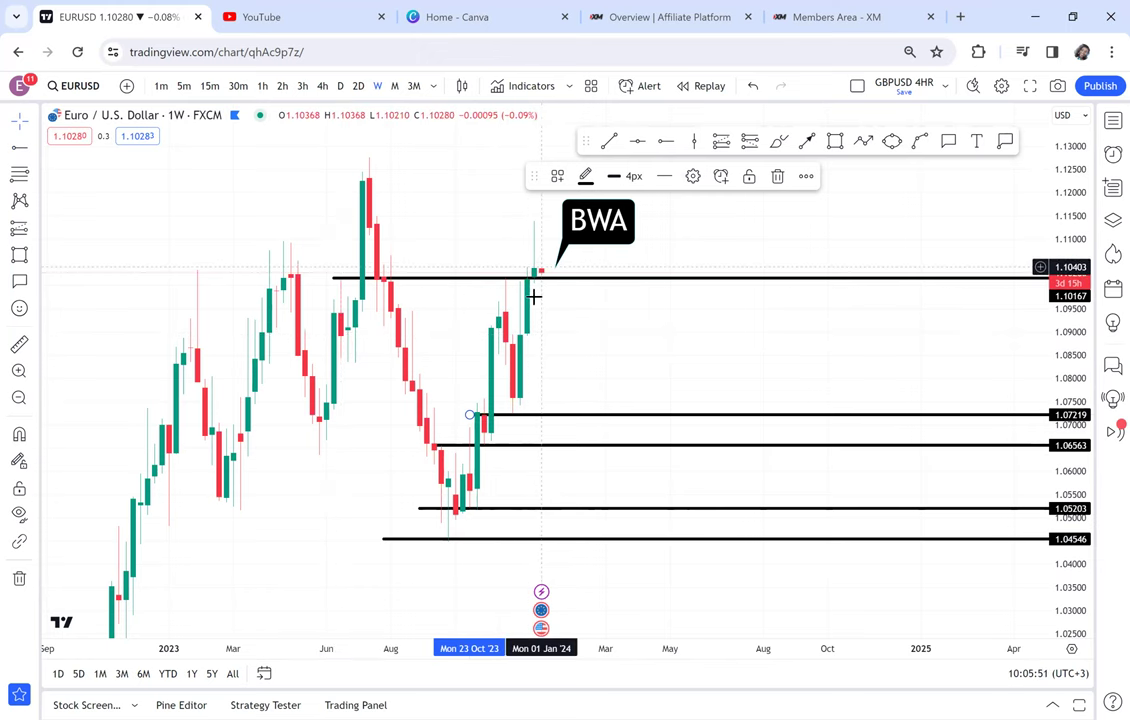
# Switch the EURUSD chart to the daily timeframe and remove all drawings from it.
pyautogui.moveTo(578, 318); pyautogui.dragTo(575, 356)
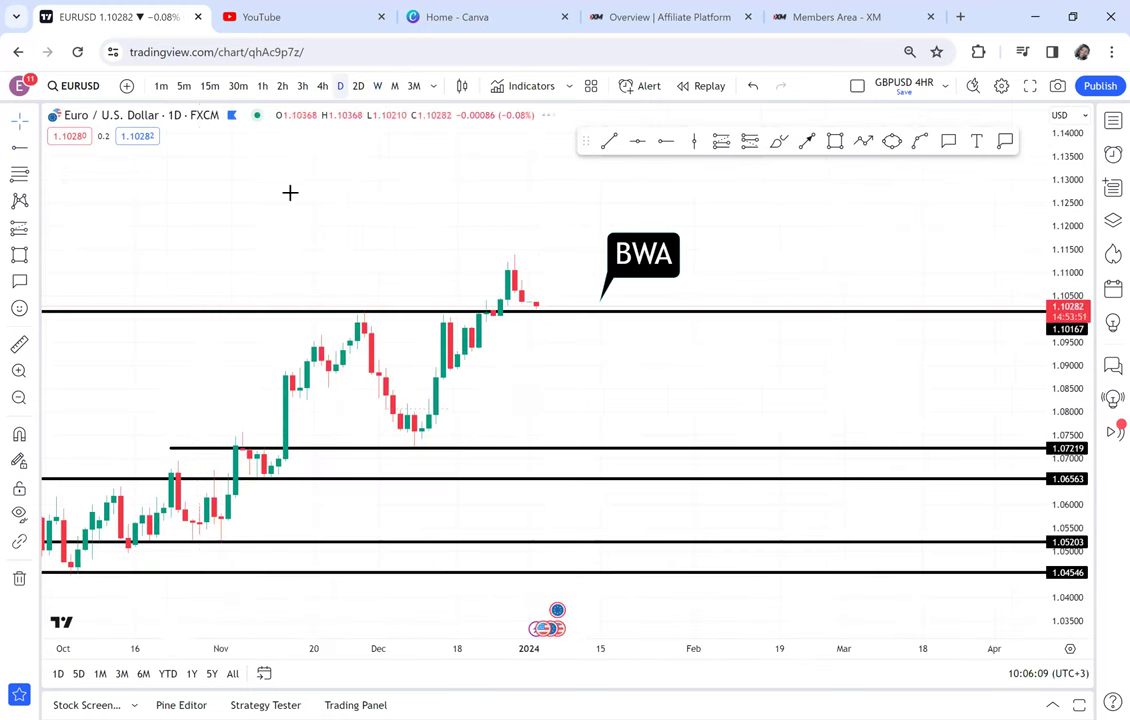
pyautogui.click(20, 578)
pyautogui.click(91, 578)
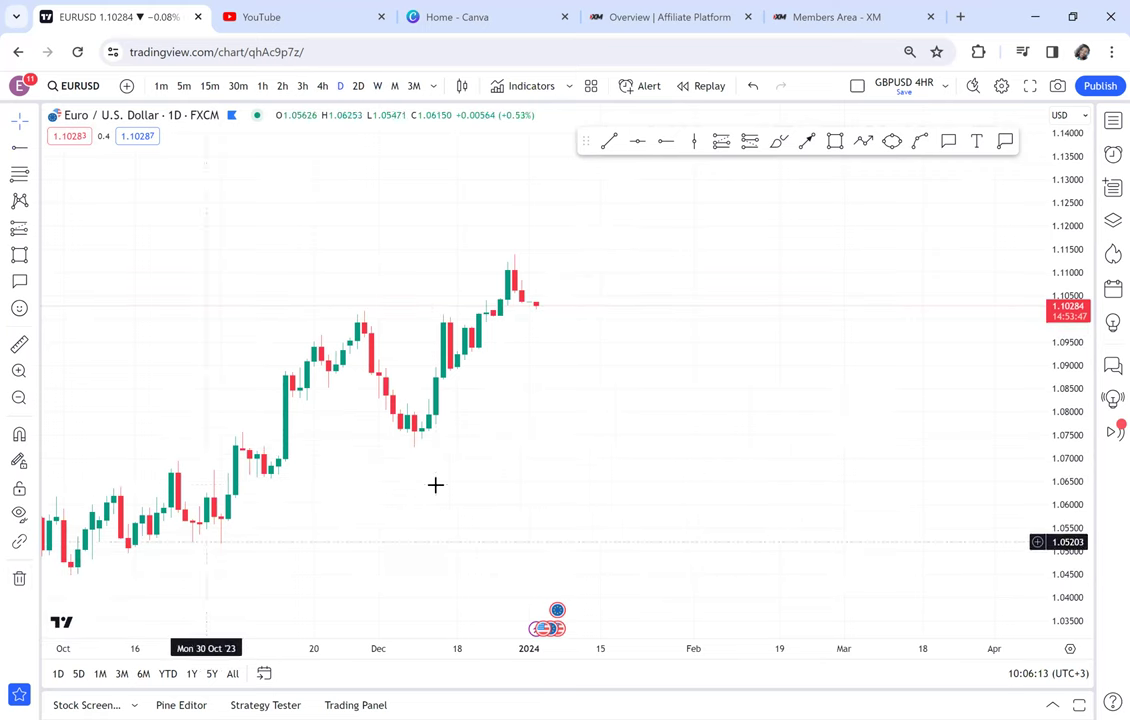
# Draw a rectangle zone from 20 December 2023 to 22 February 2024, between about 1.1008 and 1.0995.
pyautogui.scroll(3, 434, 484)
pyautogui.scroll(-2, 435, 484)
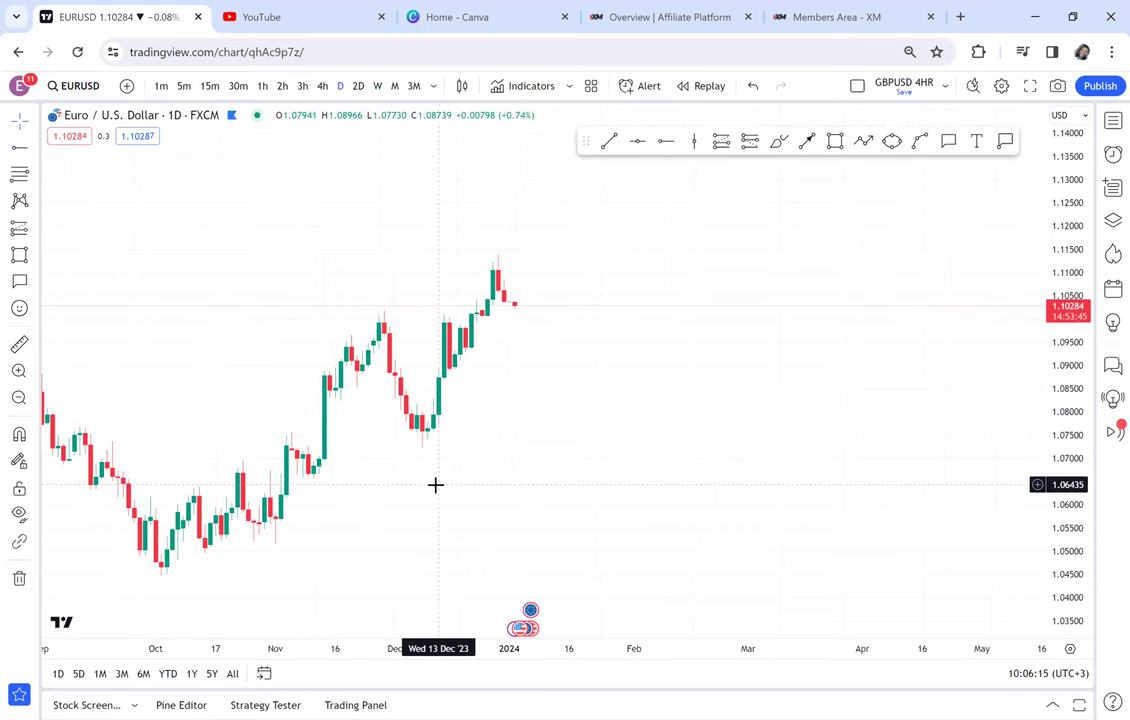
pyautogui.moveTo(537, 474); pyautogui.dragTo(644, 472)
pyautogui.scroll(-1, 644, 472)
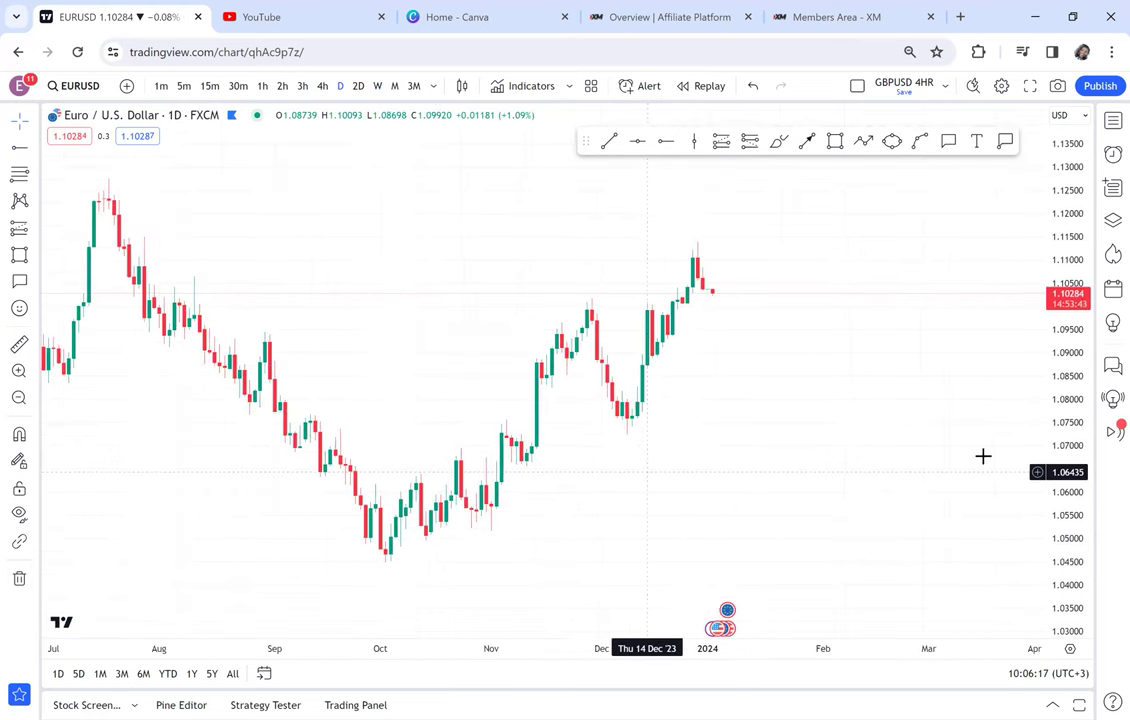
pyautogui.moveTo(1057, 291); pyautogui.dragTo(1057, 150)
pyautogui.moveTo(895, 324); pyautogui.dragTo(732, 419)
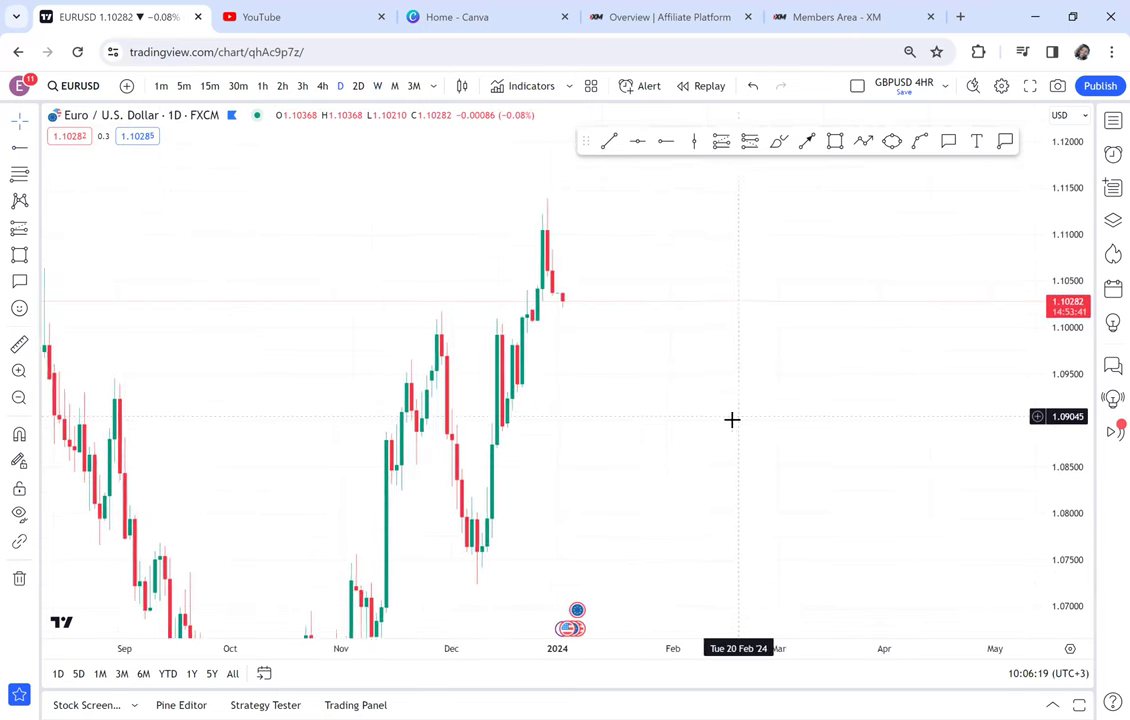
pyautogui.scroll(1, 732, 420)
pyautogui.scroll(1, 732, 419)
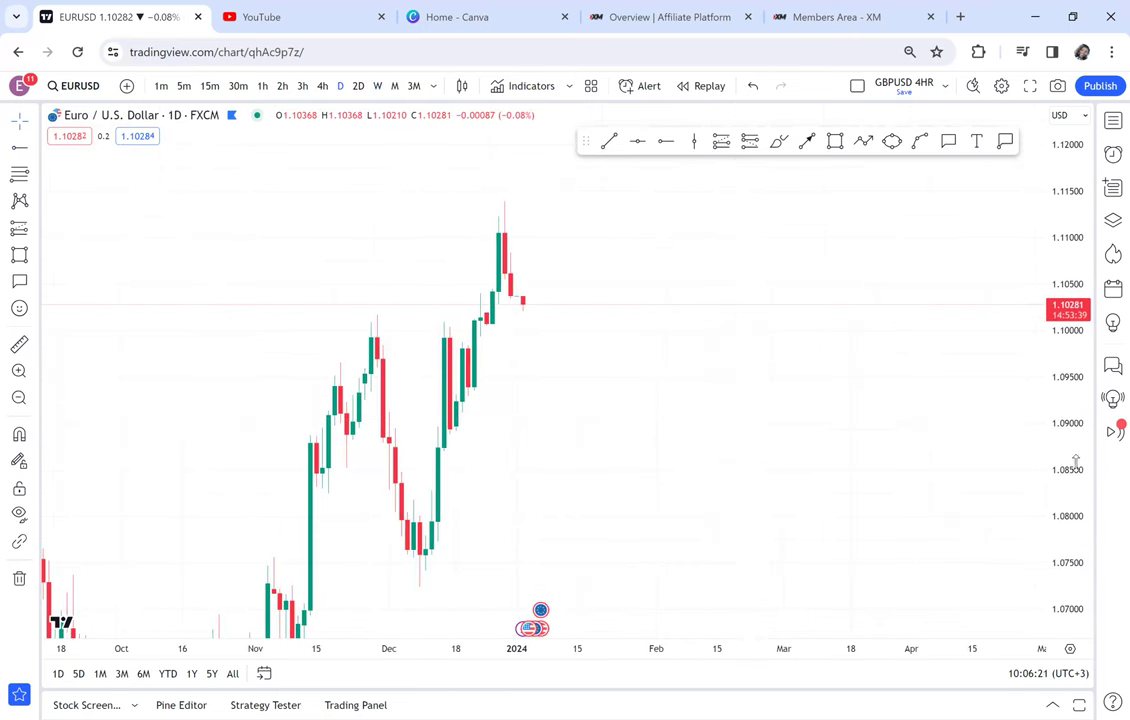
pyautogui.moveTo(1061, 480); pyautogui.dragTo(1045, 386)
pyautogui.moveTo(855, 310); pyautogui.dragTo(865, 437)
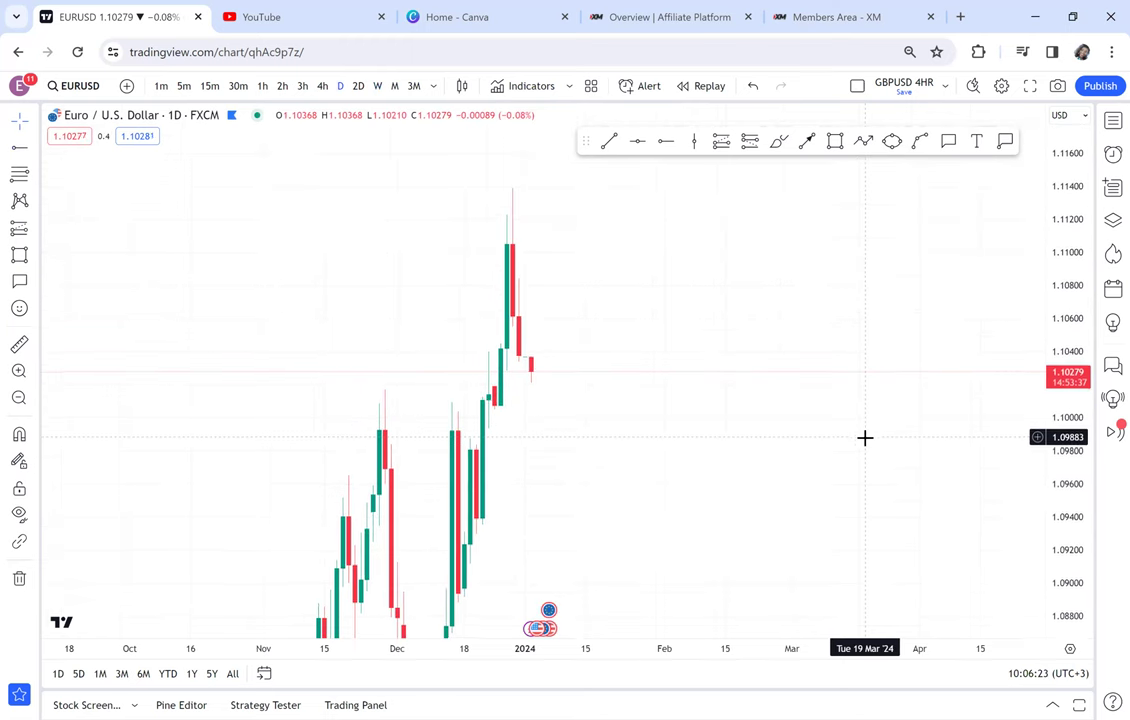
pyautogui.scroll(1, 865, 438)
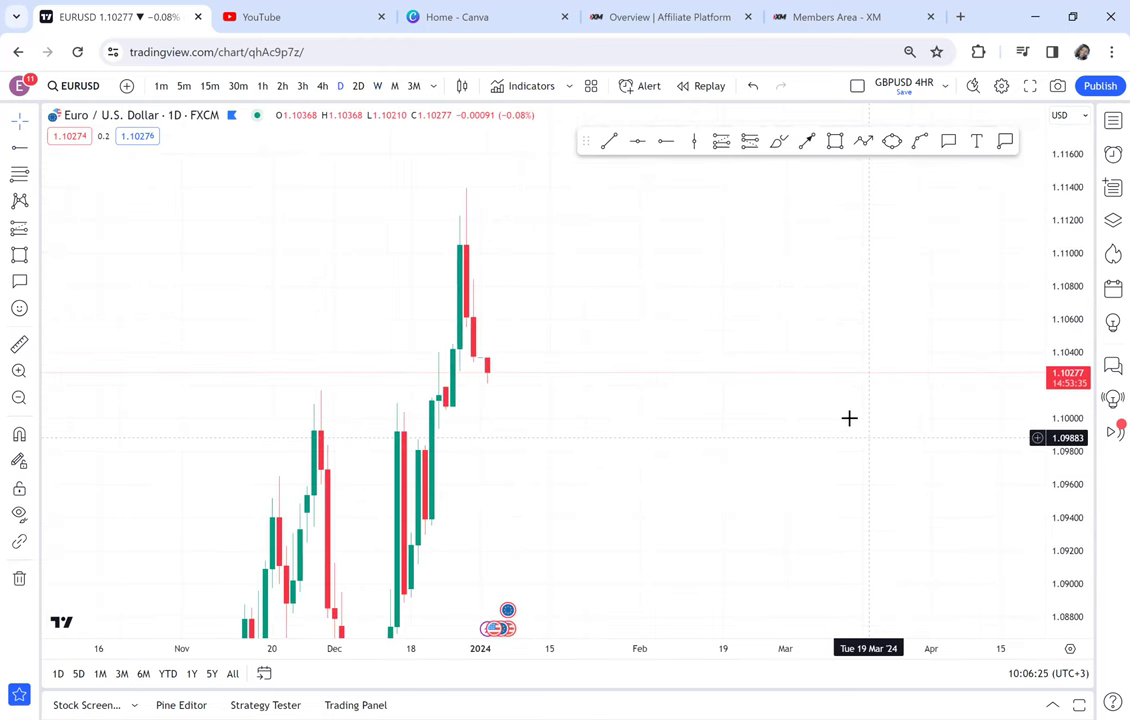
pyautogui.click(835, 141)
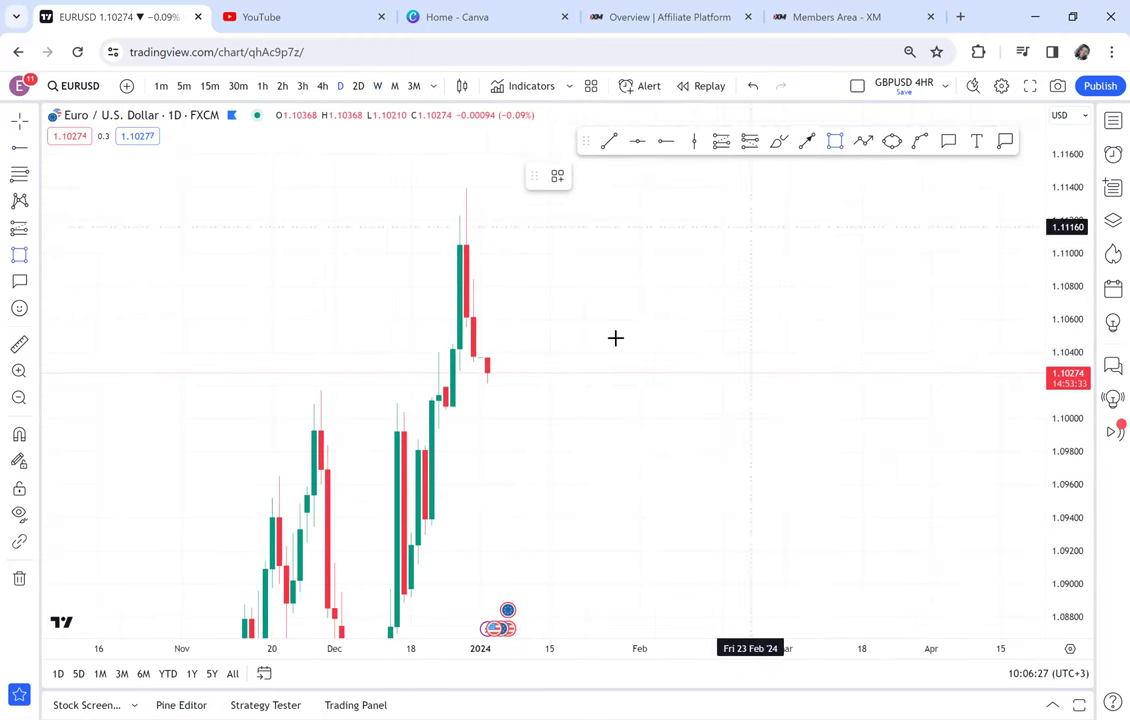
pyautogui.click(425, 406)
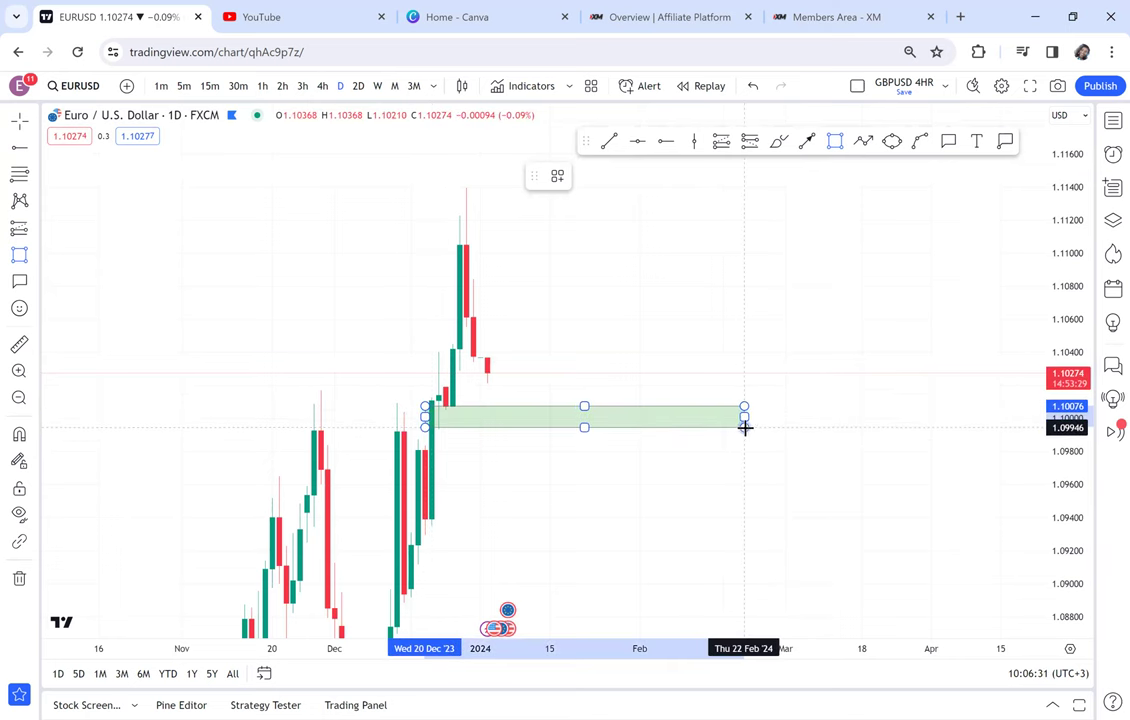
pyautogui.click(744, 427)
# Change the rectangle zone's fill to black and lower its opacity slightly.
pyautogui.click(614, 177)
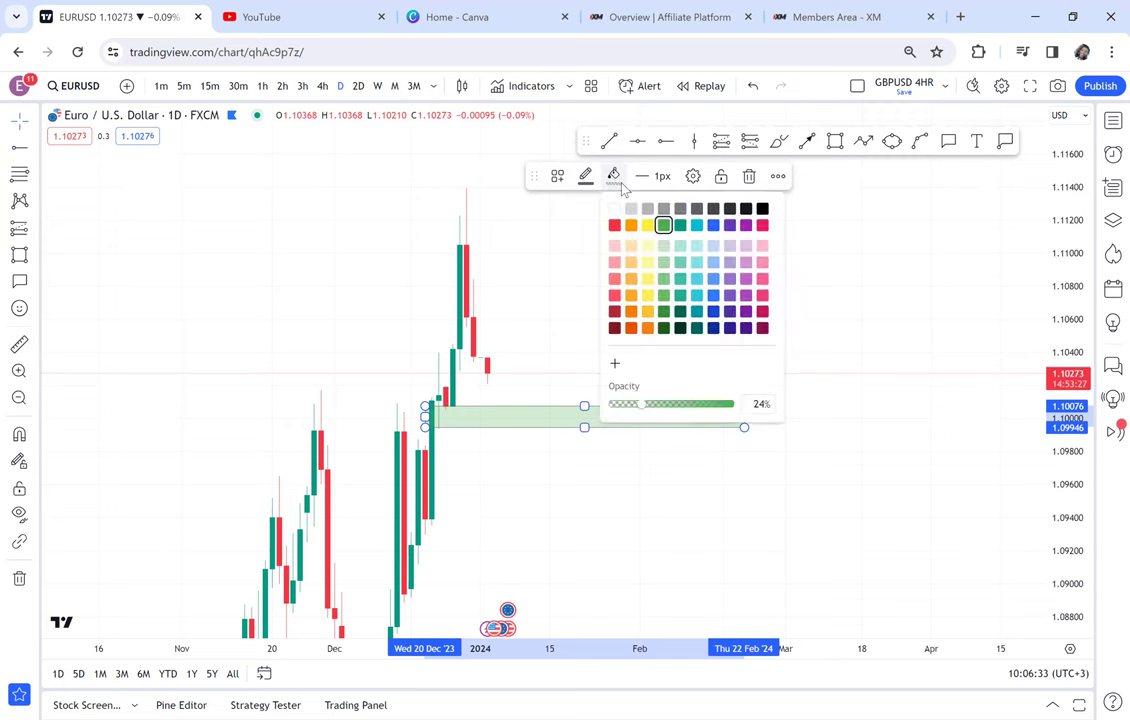
pyautogui.click(762, 209)
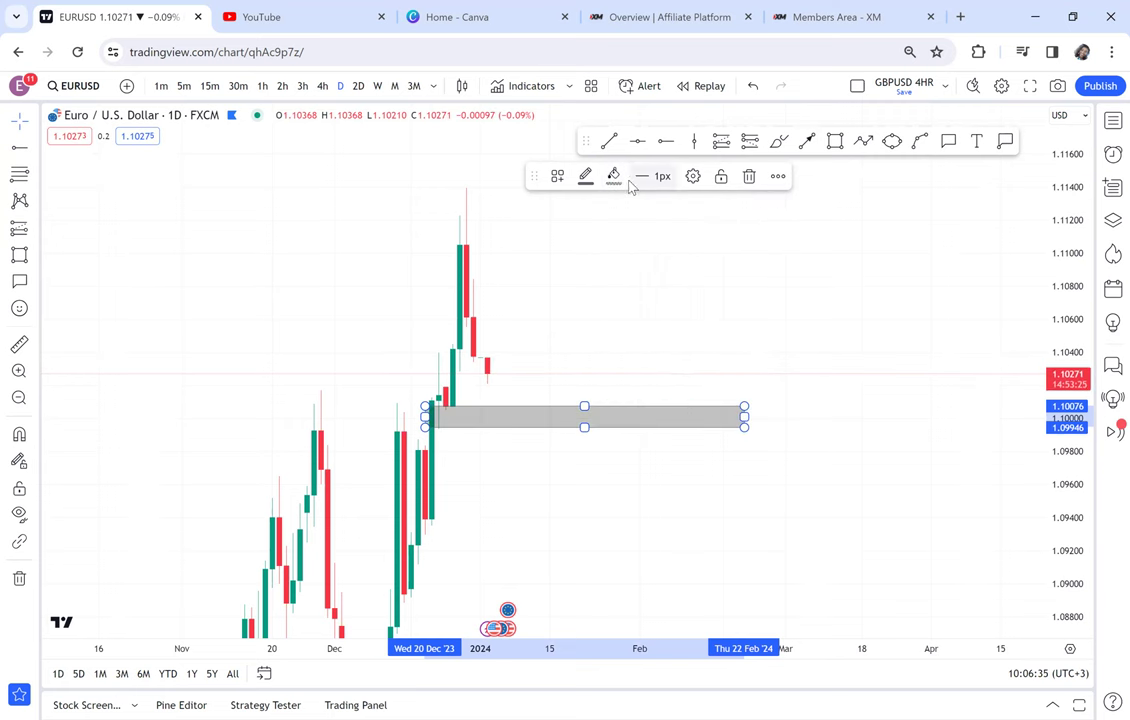
pyautogui.click(614, 177)
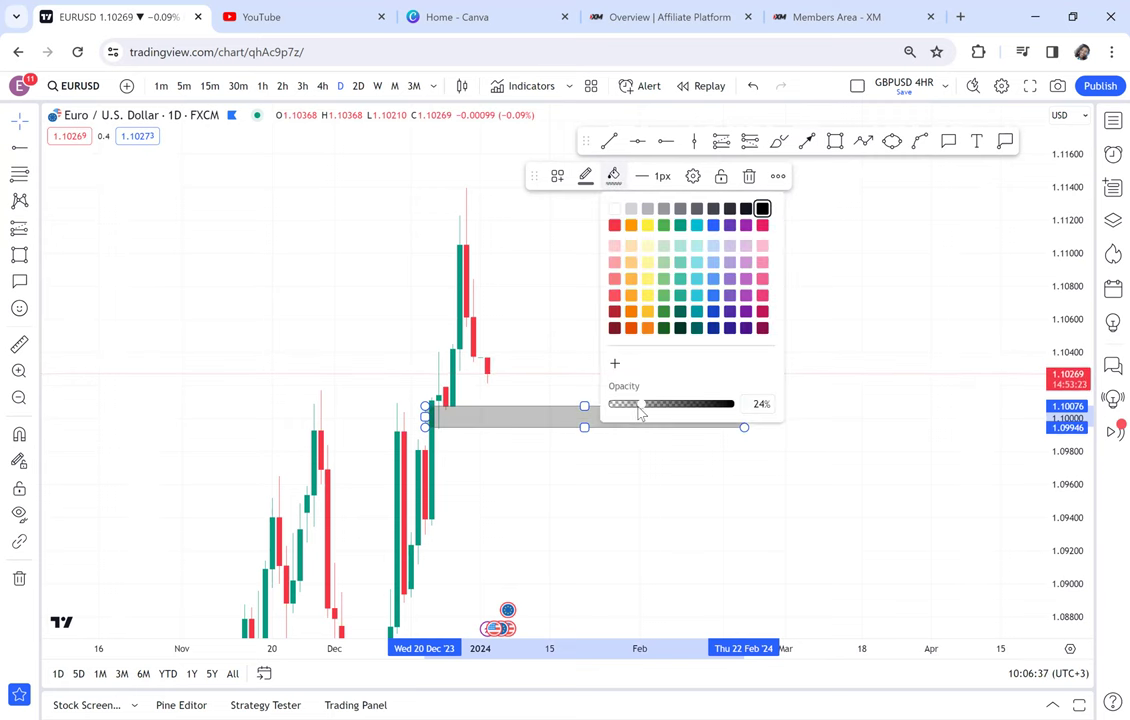
pyautogui.moveTo(639, 410); pyautogui.dragTo(631, 407)
pyautogui.click(549, 346)
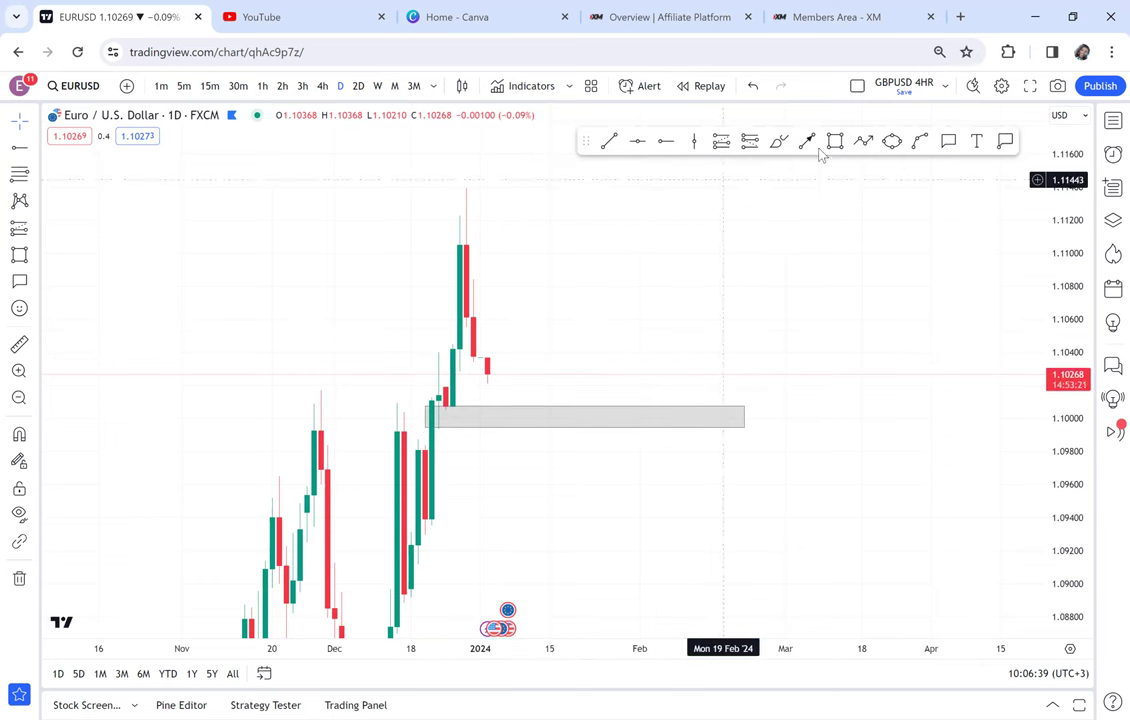
# Draw a small ellipse at the start of the rectangle zone, around the late-December candle lows near 1.1000.
pyautogui.click(891, 141)
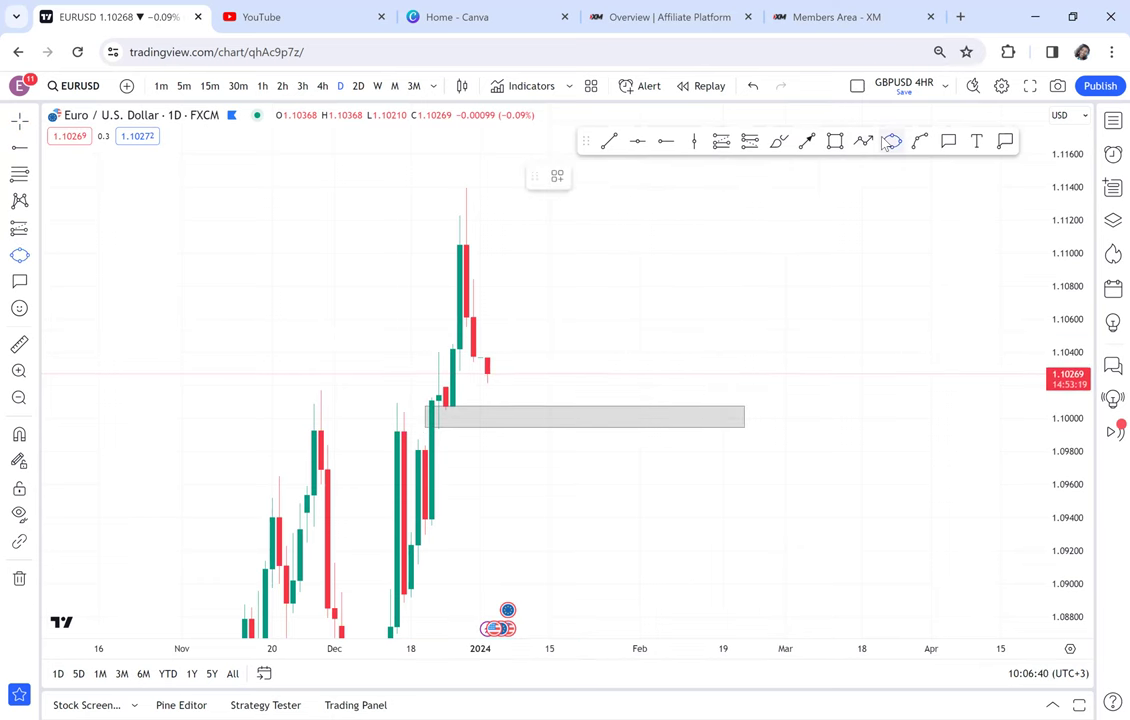
pyautogui.click(432, 424)
pyautogui.click(456, 407)
pyautogui.click(466, 416)
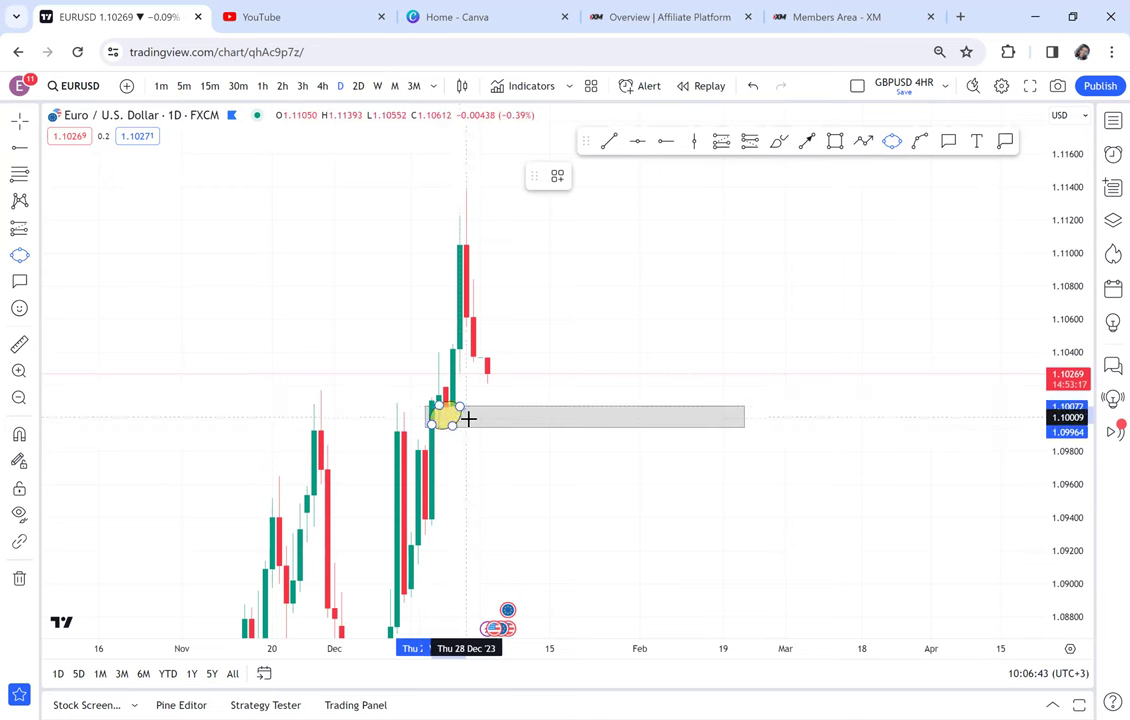
pyautogui.click(557, 367)
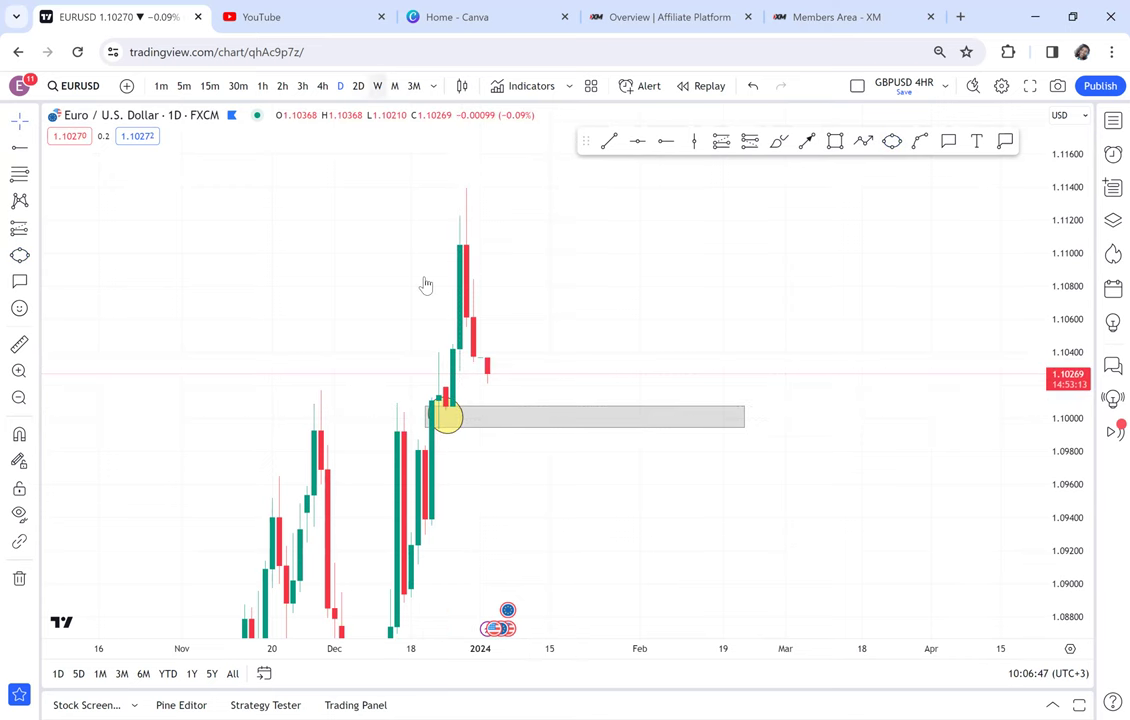
# Check the grey rectangle zone on the weekly timeframe and return to the daily timeframe.
pyautogui.press('w')
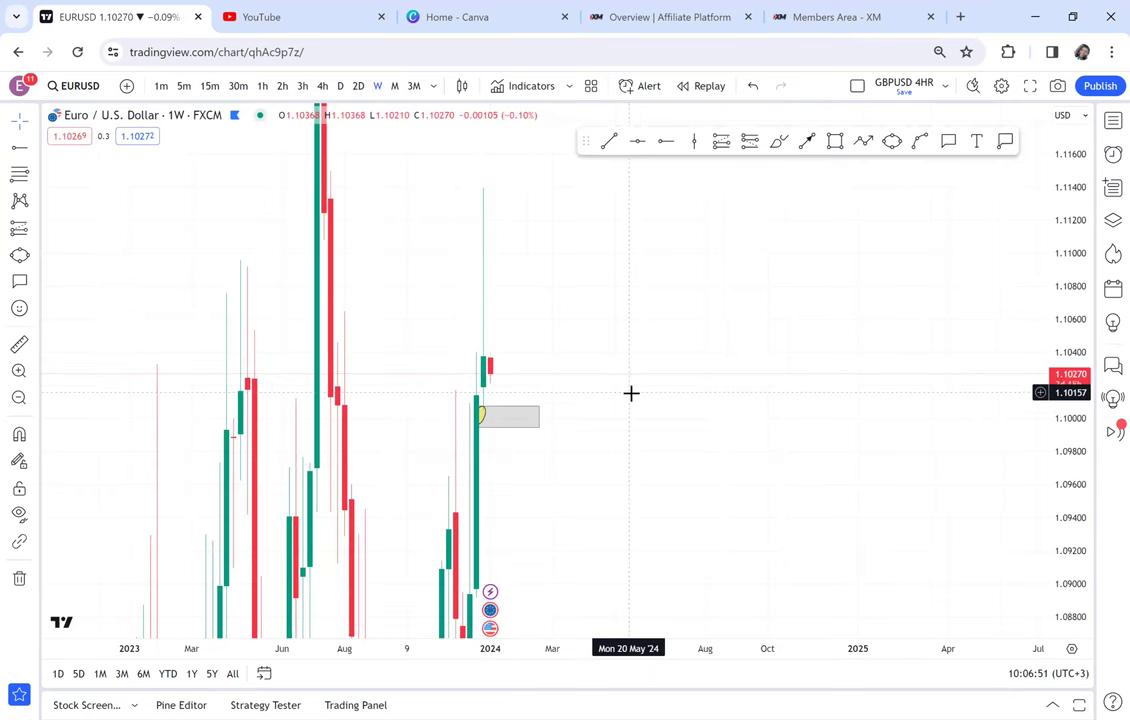
pyautogui.click(428, 171)
pyautogui.press('d')
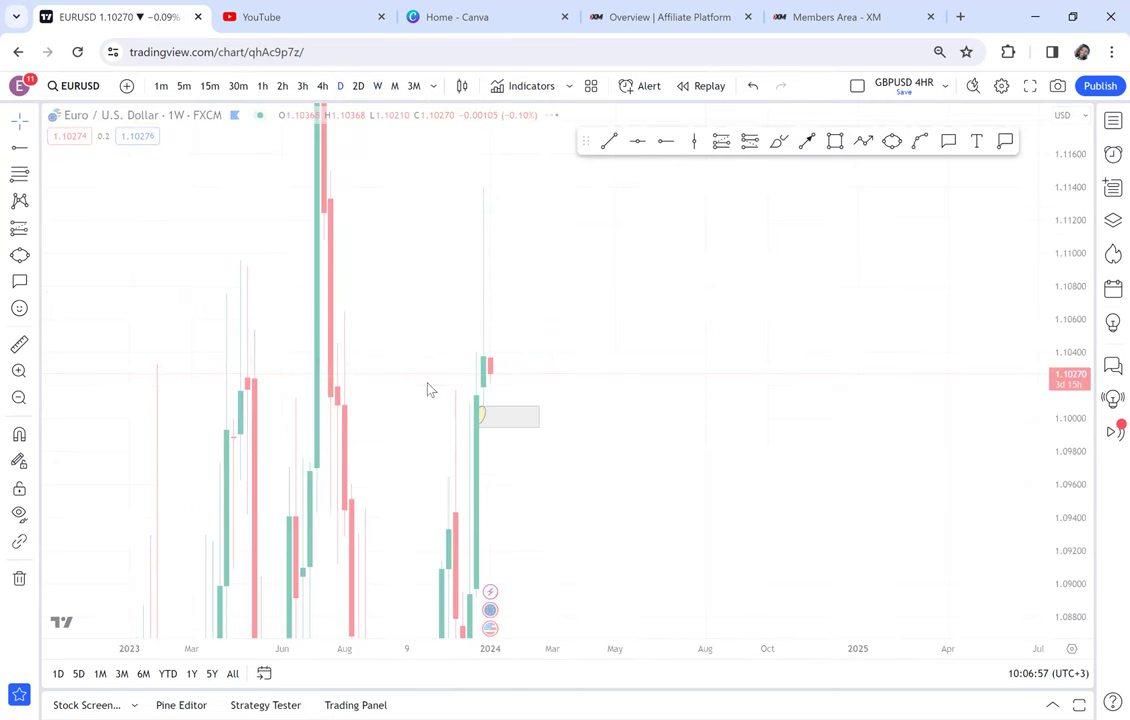
# Place a horizontal line at 1.11389, on the high of the late-December 2023 peak.
pyautogui.moveTo(678, 346); pyautogui.dragTo(799, 368)
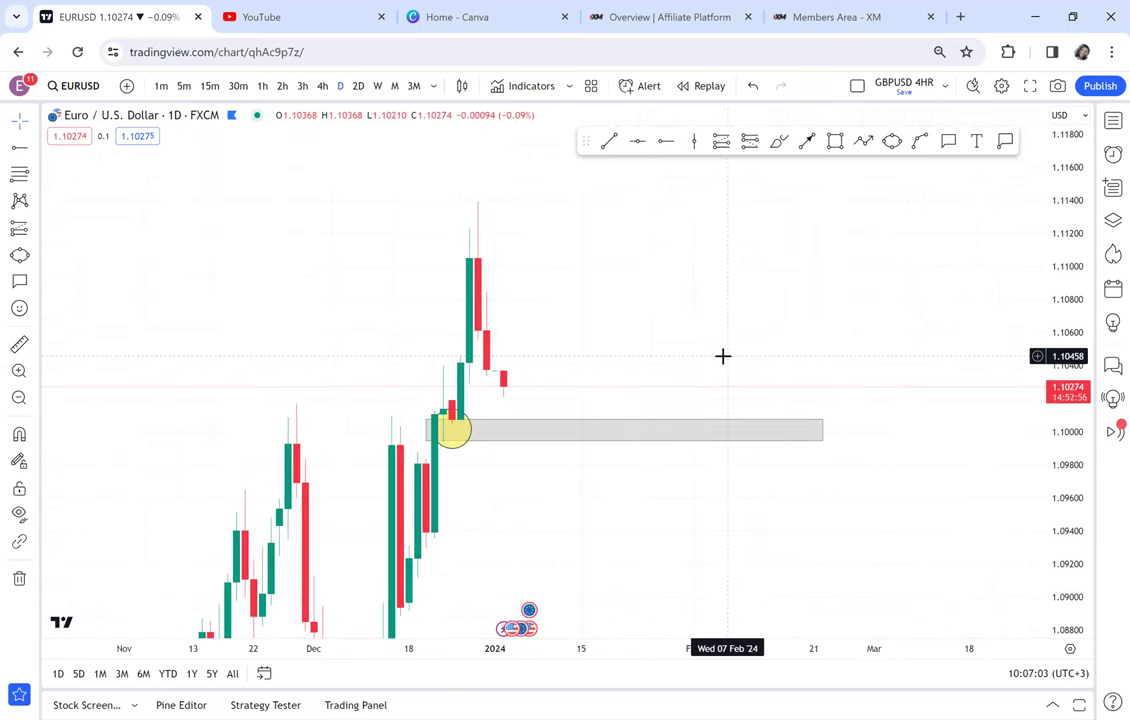
pyautogui.click(638, 141)
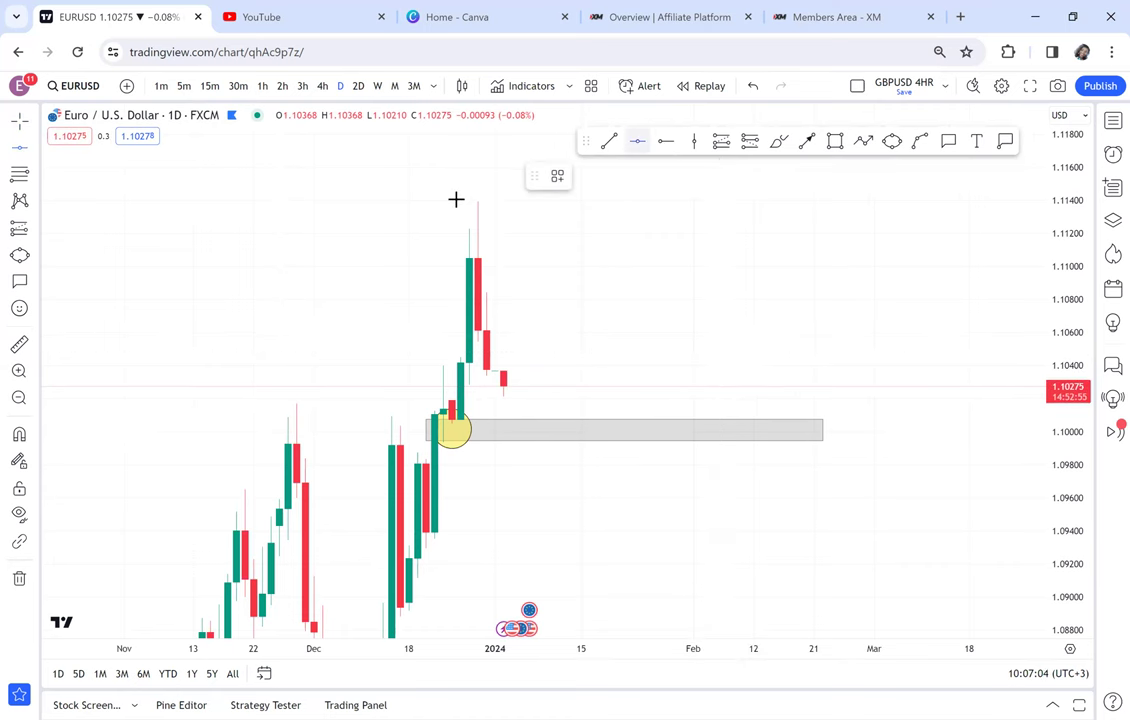
pyautogui.click(391, 202)
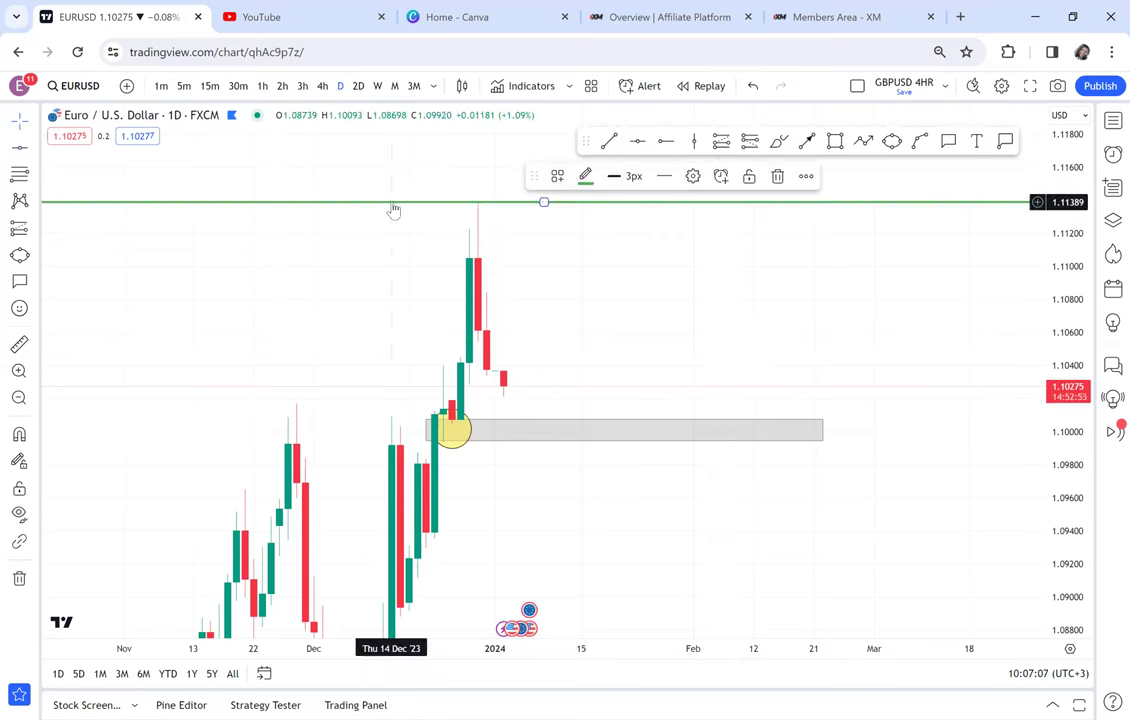
pyautogui.moveTo(243, 335); pyautogui.dragTo(214, 355)
pyautogui.scroll(1, 215, 355)
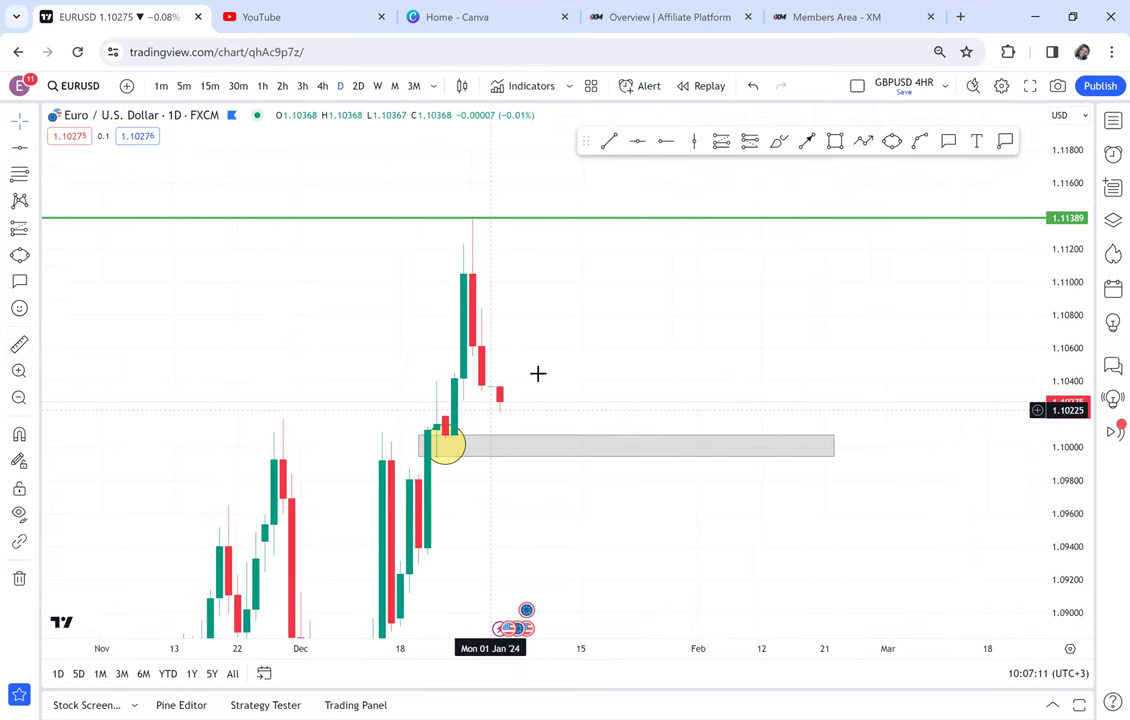
# Draw an arrow from beside the latest candle at about 1.1027 down into the grey zone, ending around 8 January 2024 at about 1.0997.
pyautogui.hotkey('alt', 't')
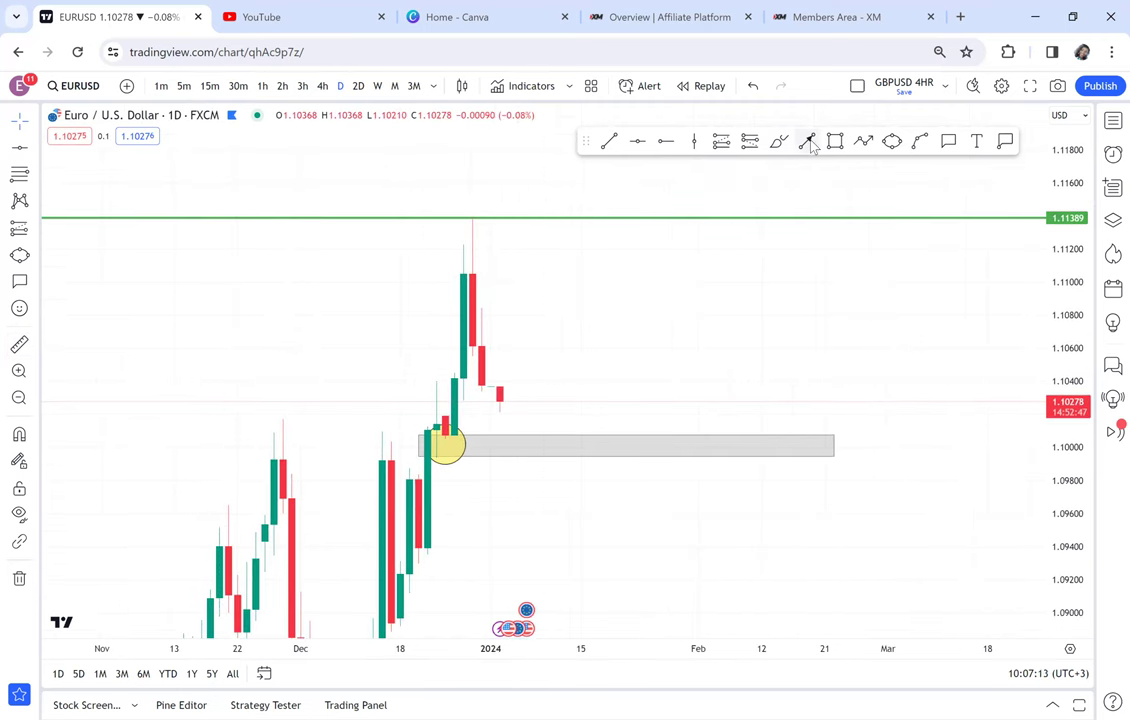
pyautogui.moveTo(519, 403); pyautogui.dragTo(535, 458)
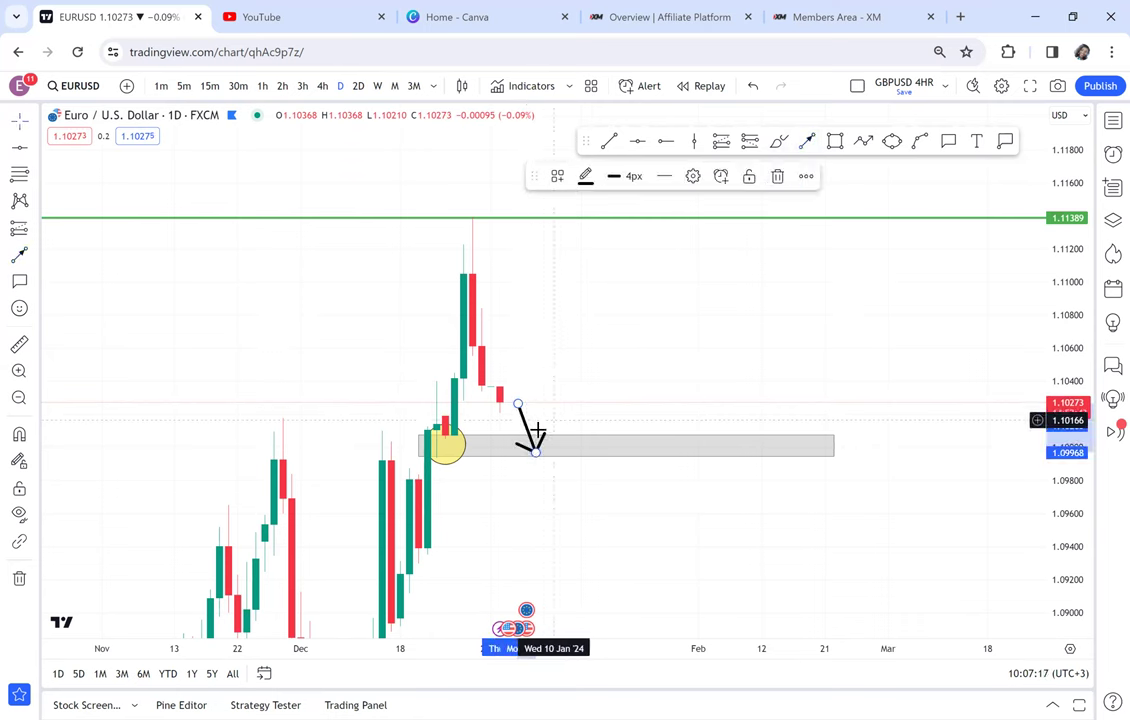
pyautogui.click(486, 445)
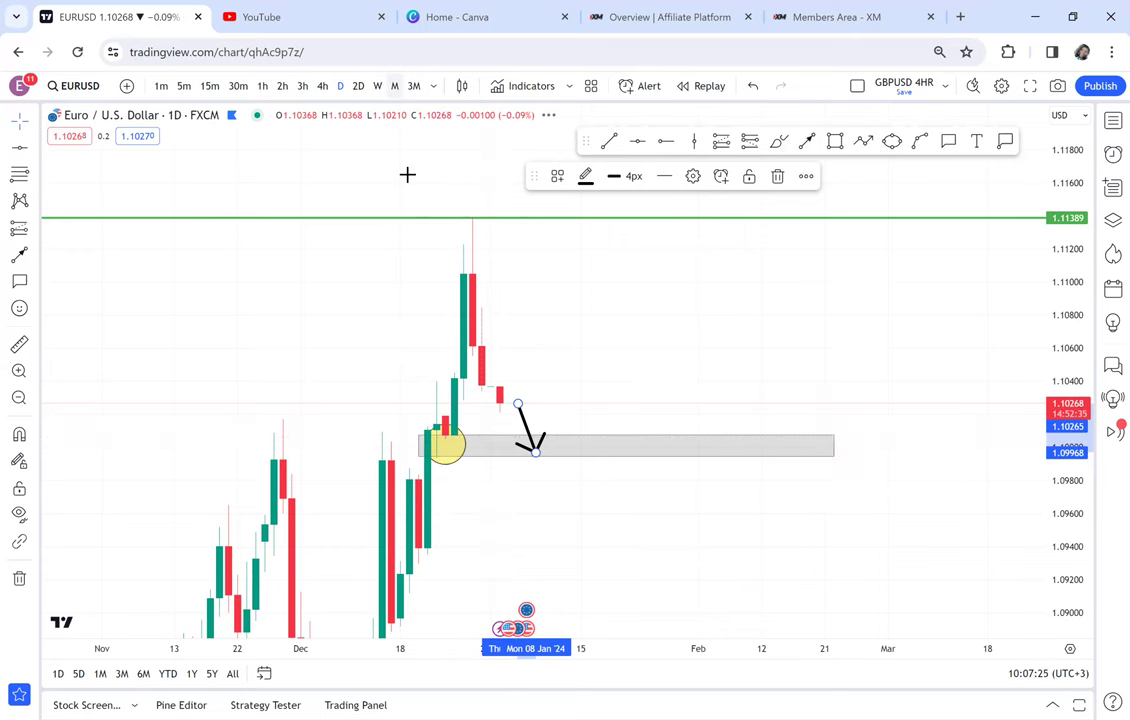
# Examine the line and zone on the monthly timeframe, then return to the daily timeframe and rescale the chart around them.
pyautogui.click(394, 86)
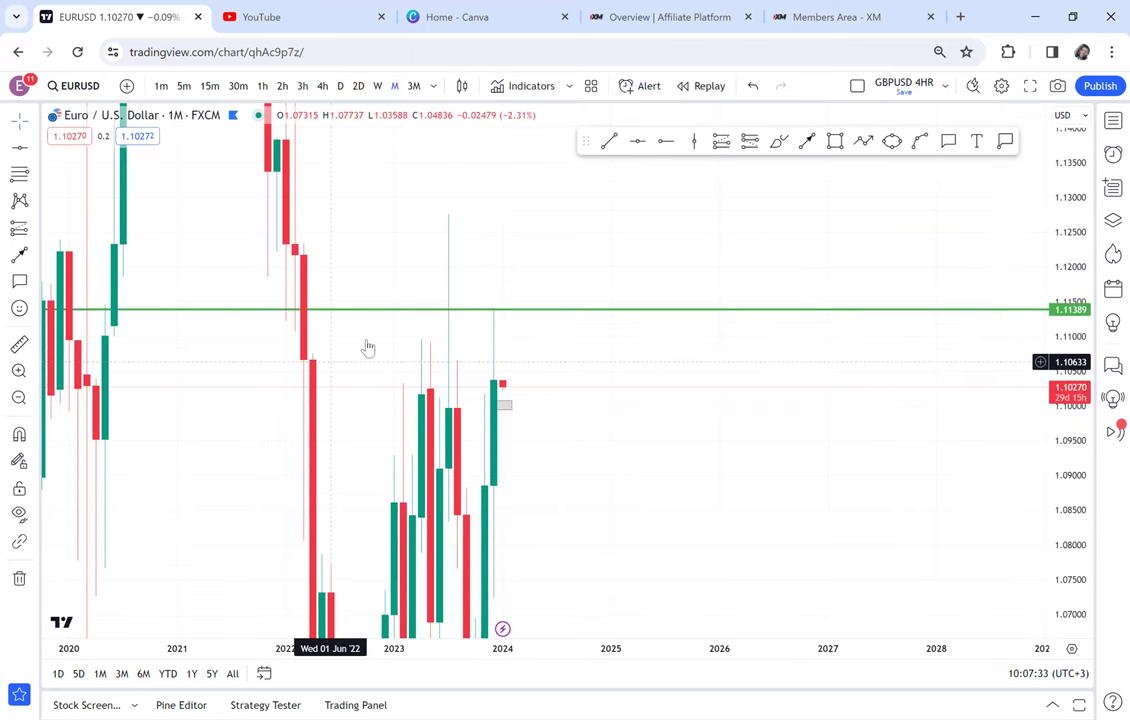
pyautogui.moveTo(733, 287); pyautogui.dragTo(658, 414)
pyautogui.click(340, 86)
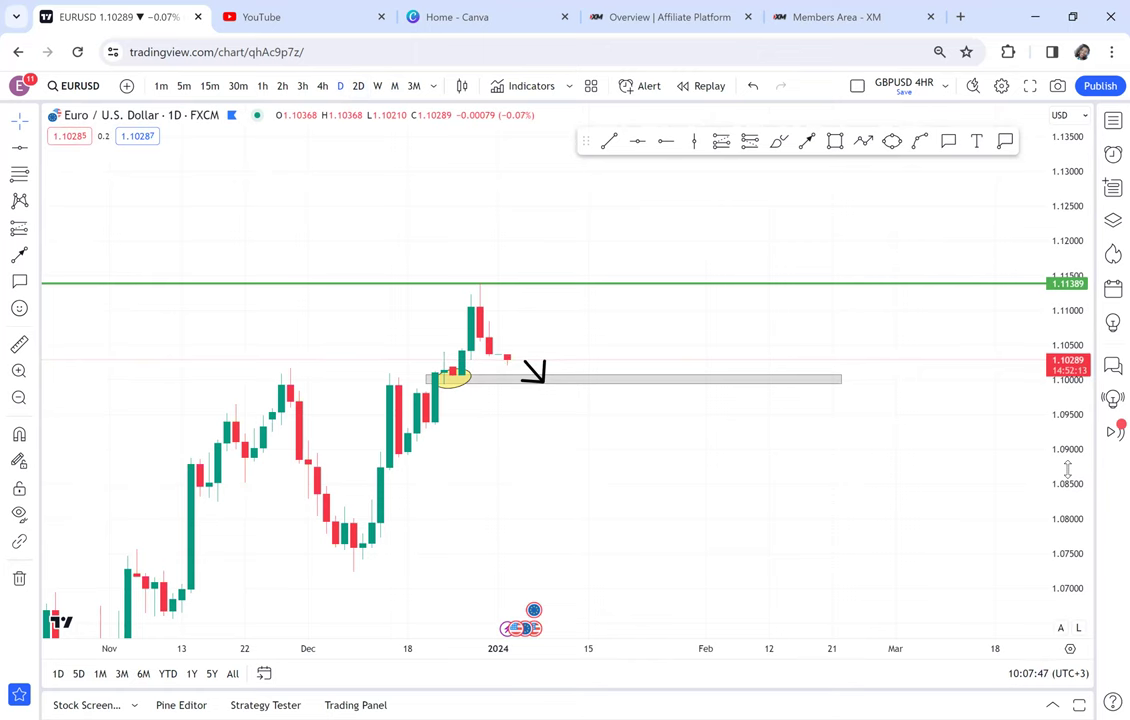
pyautogui.scroll(3, 1043, 293)
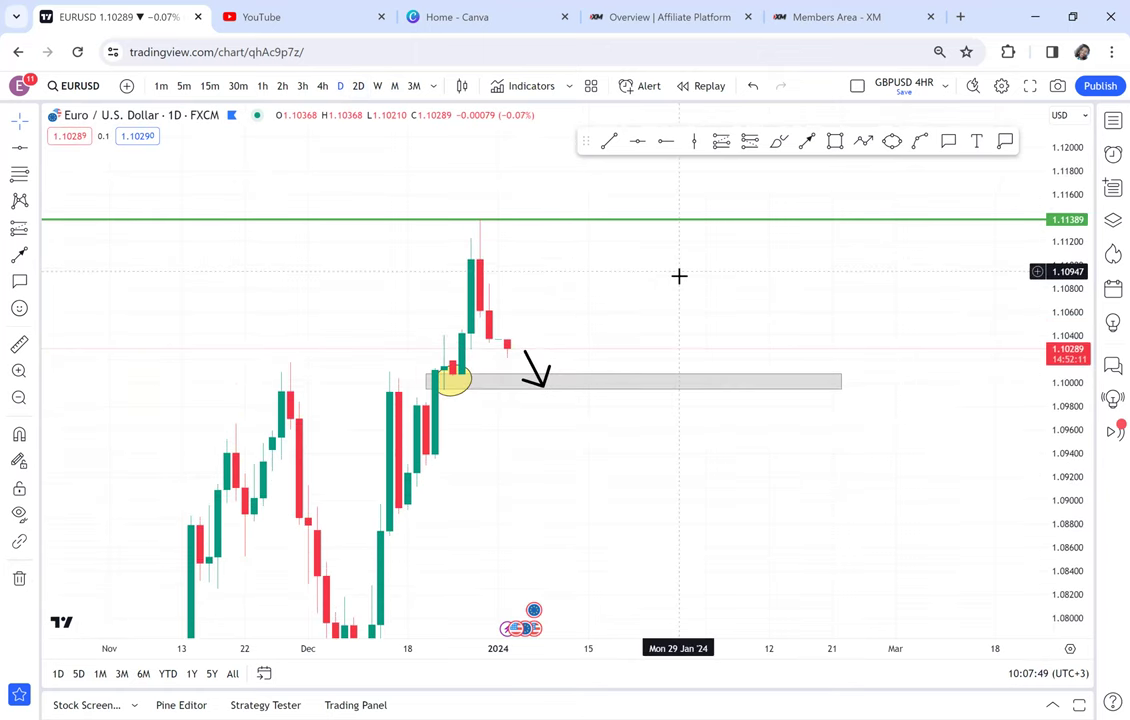
pyautogui.moveTo(679, 276); pyautogui.dragTo(716, 305)
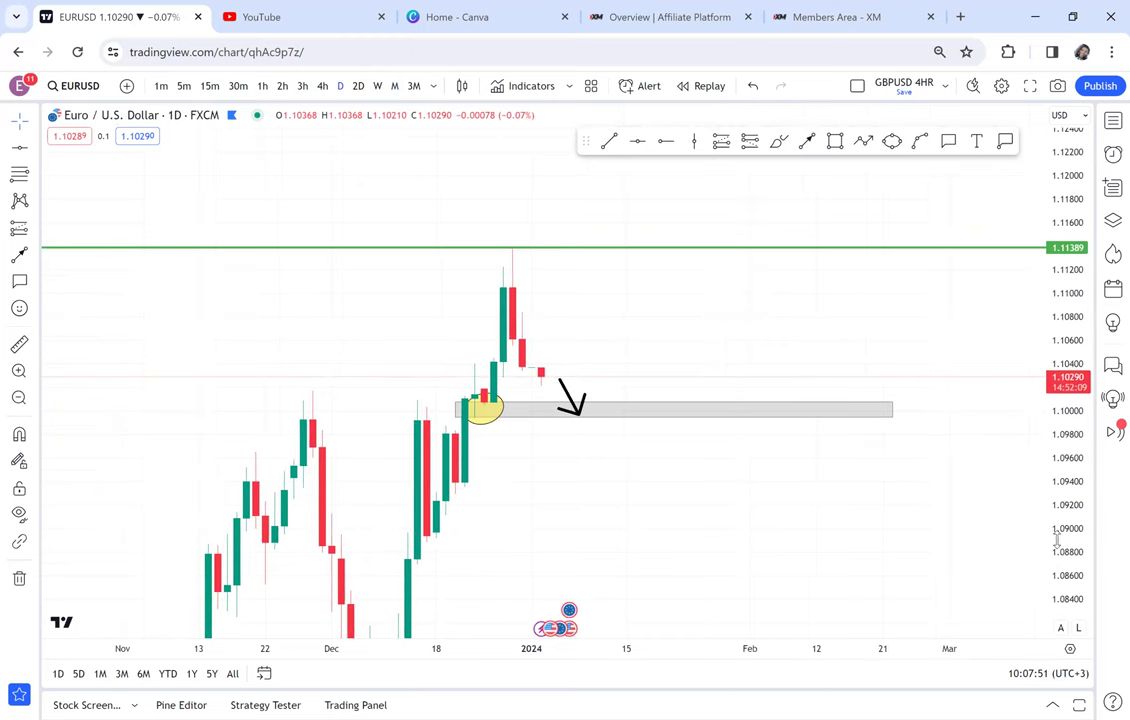
pyautogui.moveTo(1063, 550); pyautogui.dragTo(1029, 441)
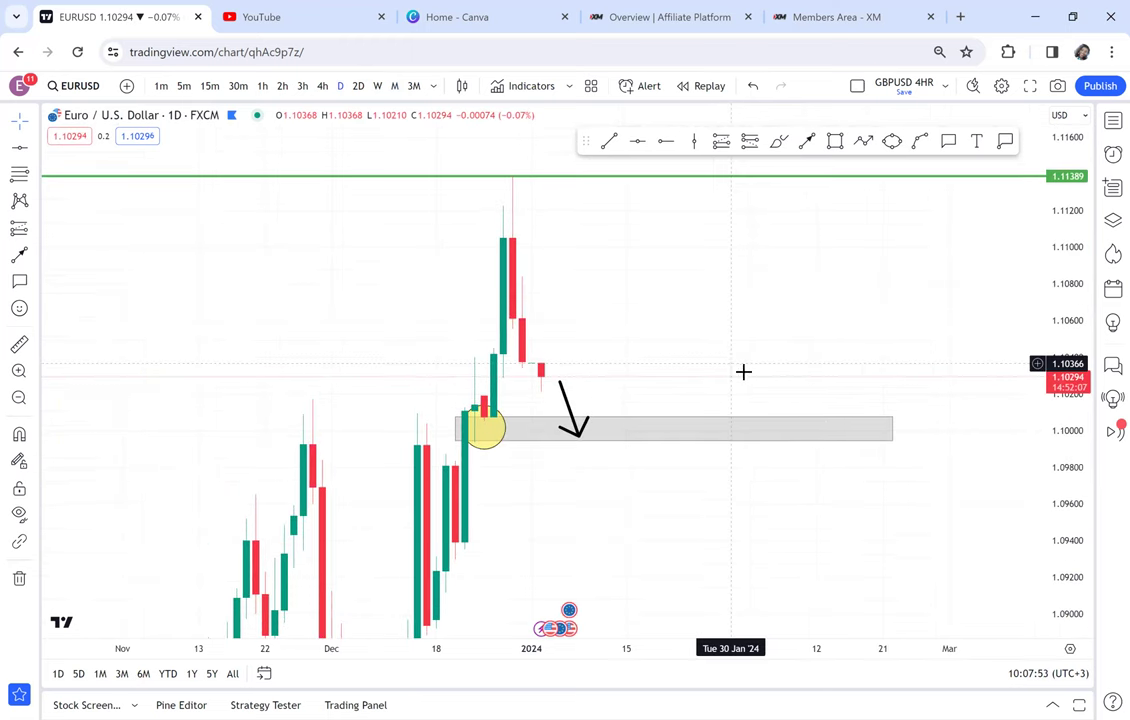
pyautogui.moveTo(742, 370); pyautogui.dragTo(821, 415)
pyautogui.scroll(2, 821, 414)
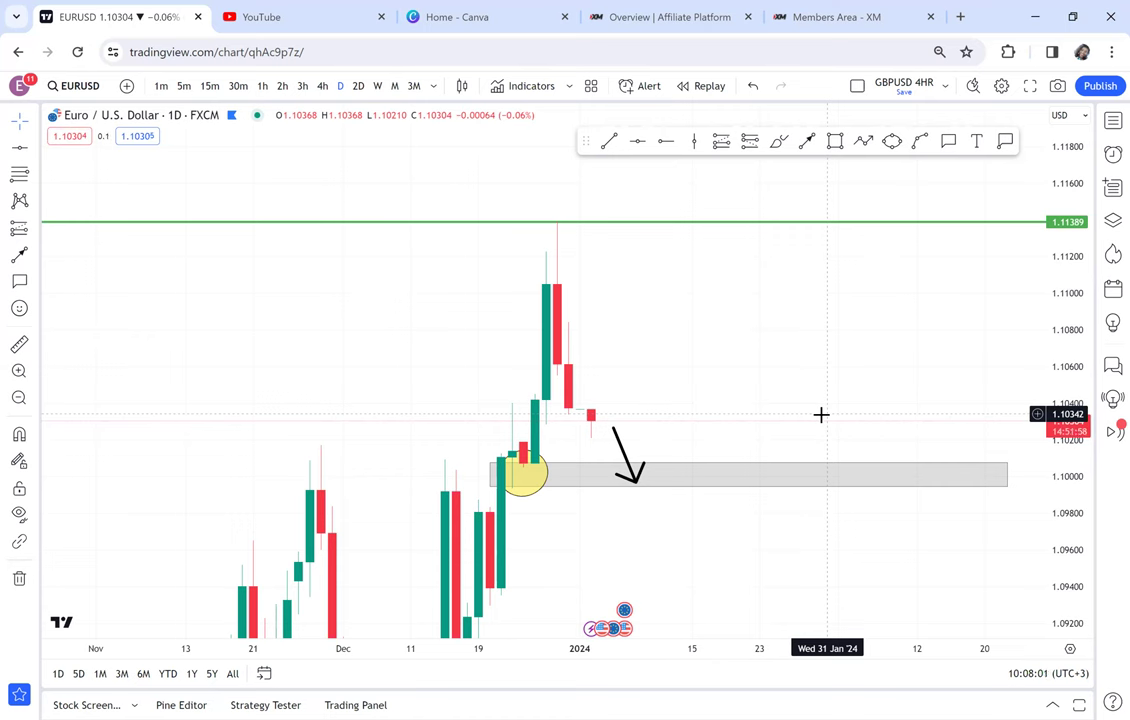
# Add a text label on the grey zone using the saved POSSIBLE DOUBLE BOTTOM template with font size 14.
pyautogui.click(977, 141)
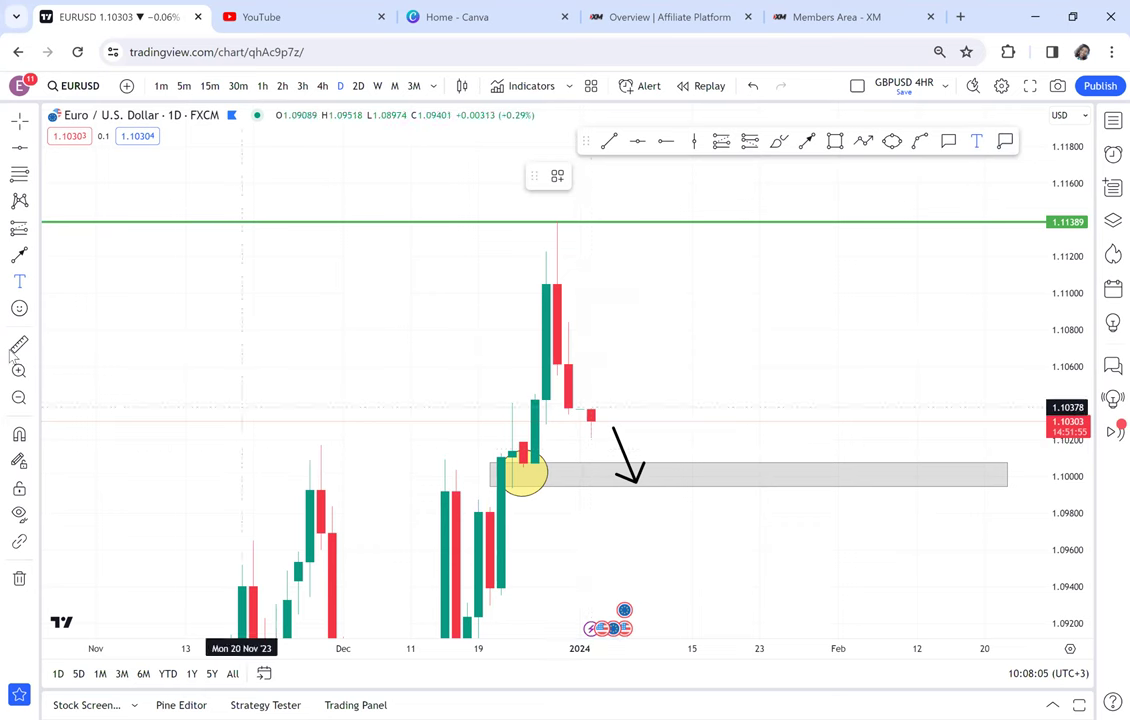
pyautogui.click(555, 479)
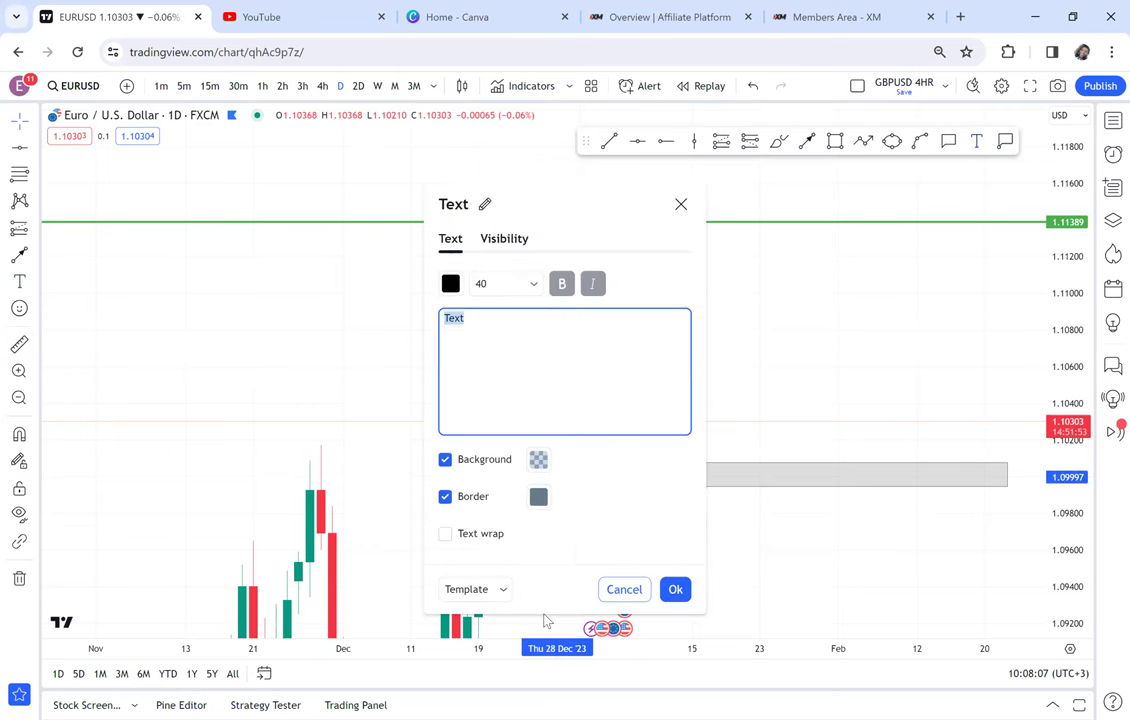
pyautogui.click(504, 589)
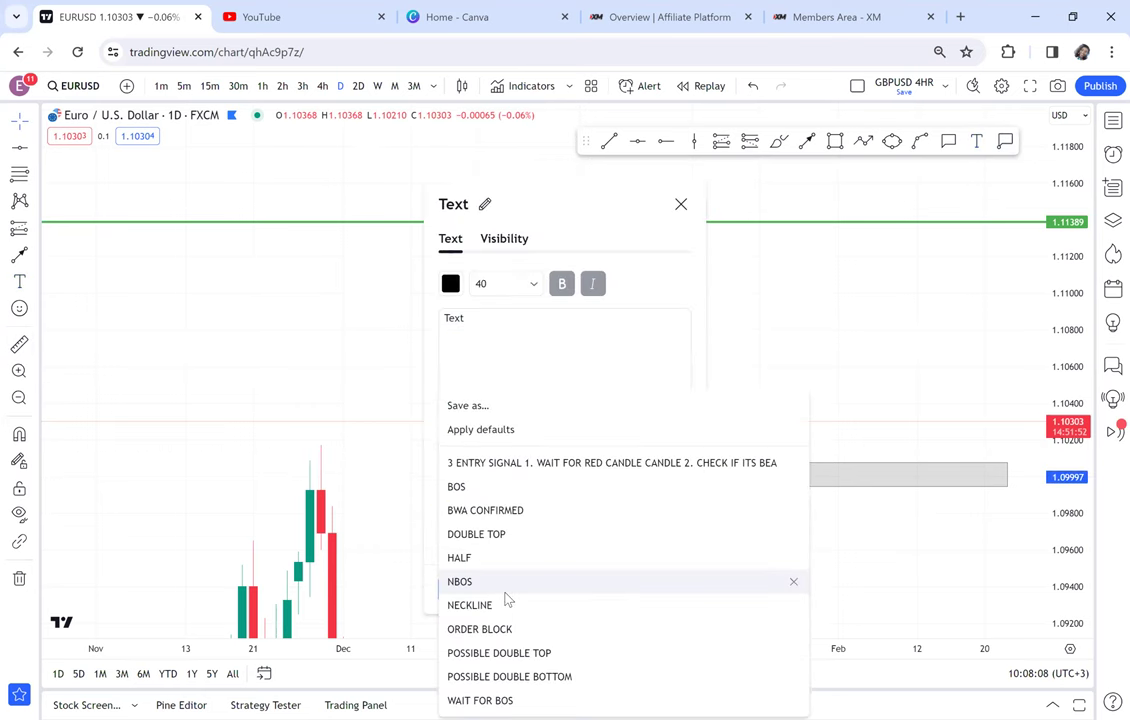
pyautogui.click(505, 677)
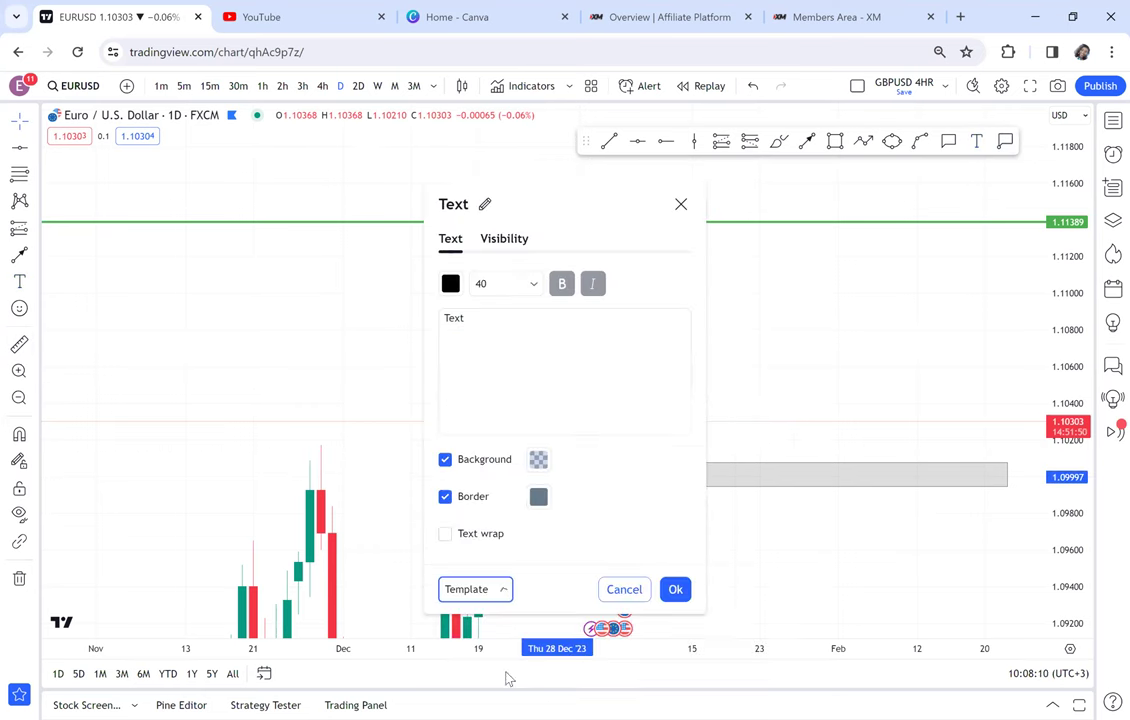
pyautogui.click(510, 286)
pyautogui.click(484, 383)
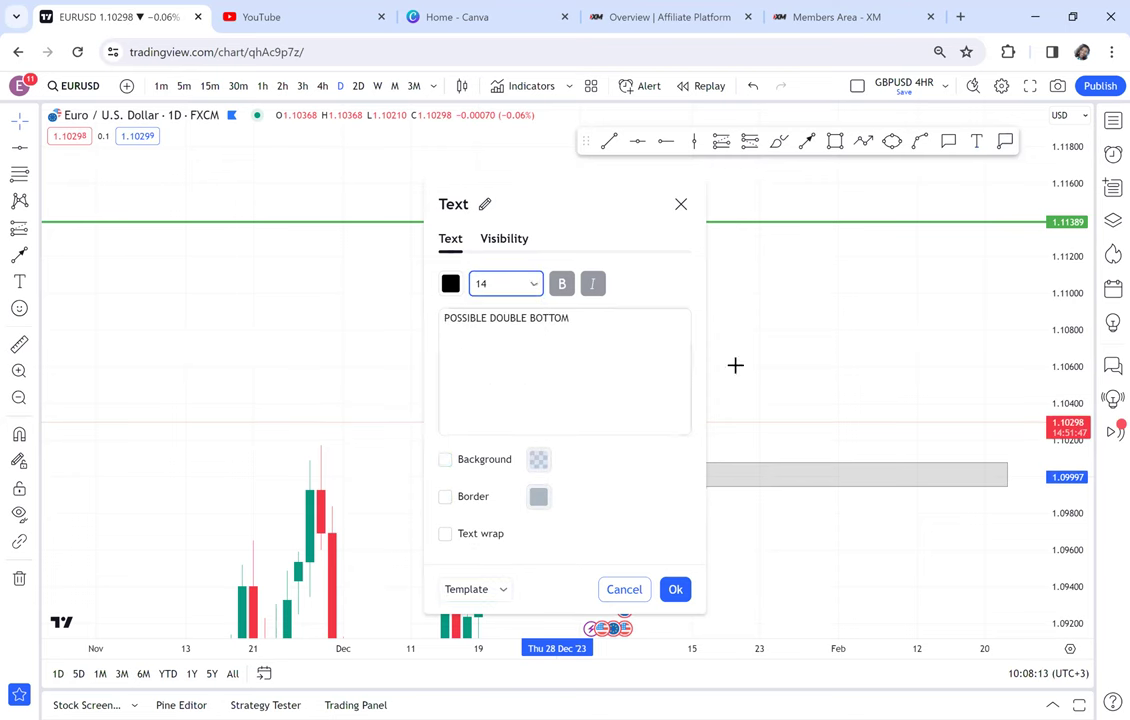
pyautogui.click(740, 376)
# Move the POSSIBLE DOUBLE BOTTOM label inside the grey zone so it starts at 22 December 2023, over the yellow ellipse.
pyautogui.moveTo(656, 488); pyautogui.dragTo(615, 474)
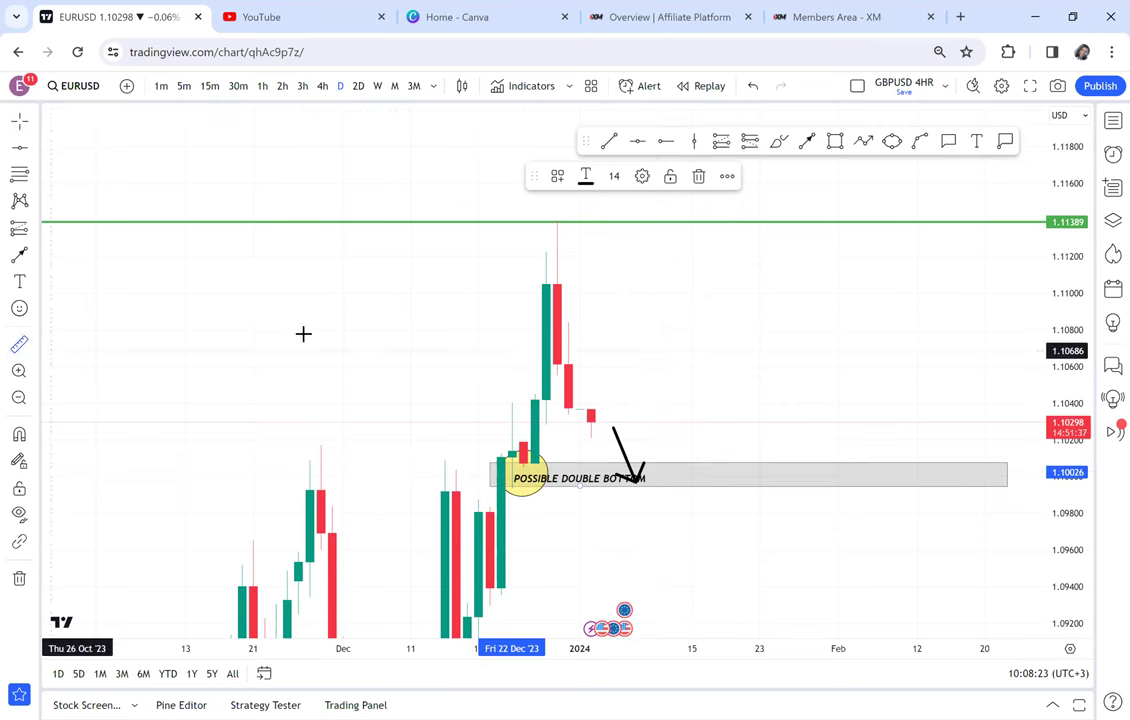
pyautogui.keyDown('shift'); pyautogui.click(638, 427); pyautogui.keyUp('shift')
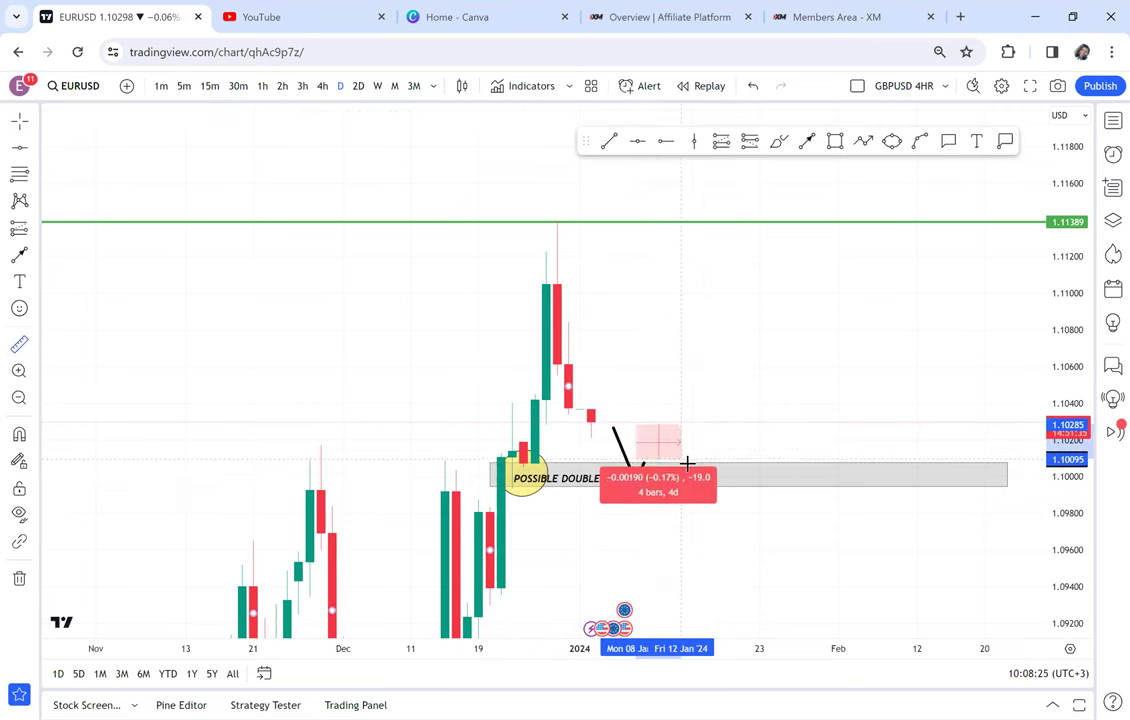
pyautogui.press('Escape')
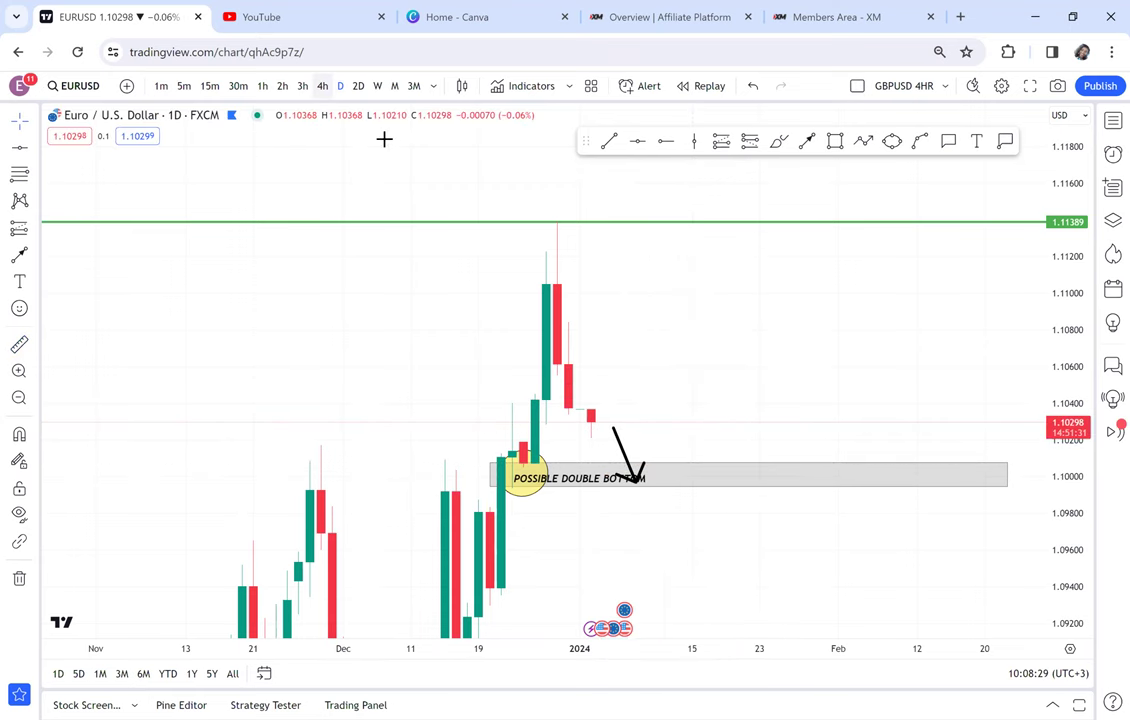
# On the 4-hour timeframe, draw a rectangle zone from 26 December 2023 to about 4 January 2024, between about 1.1036 and 1.1029.
pyautogui.click(322, 86)
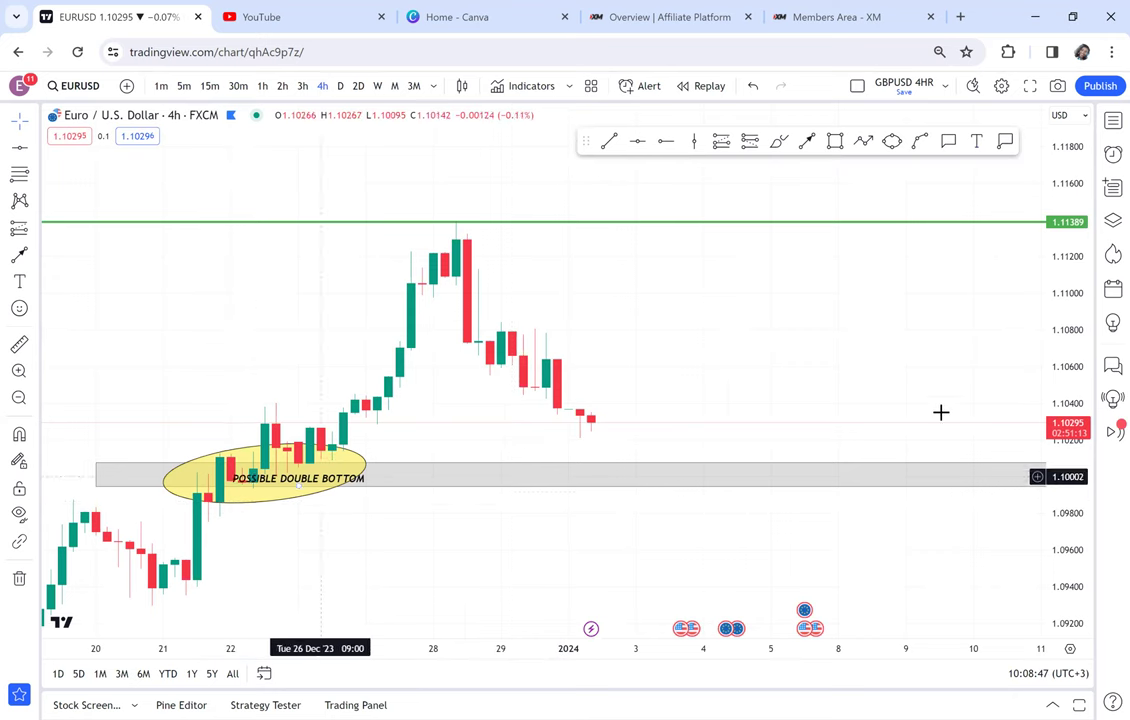
pyautogui.moveTo(1055, 410); pyautogui.dragTo(1055, 290)
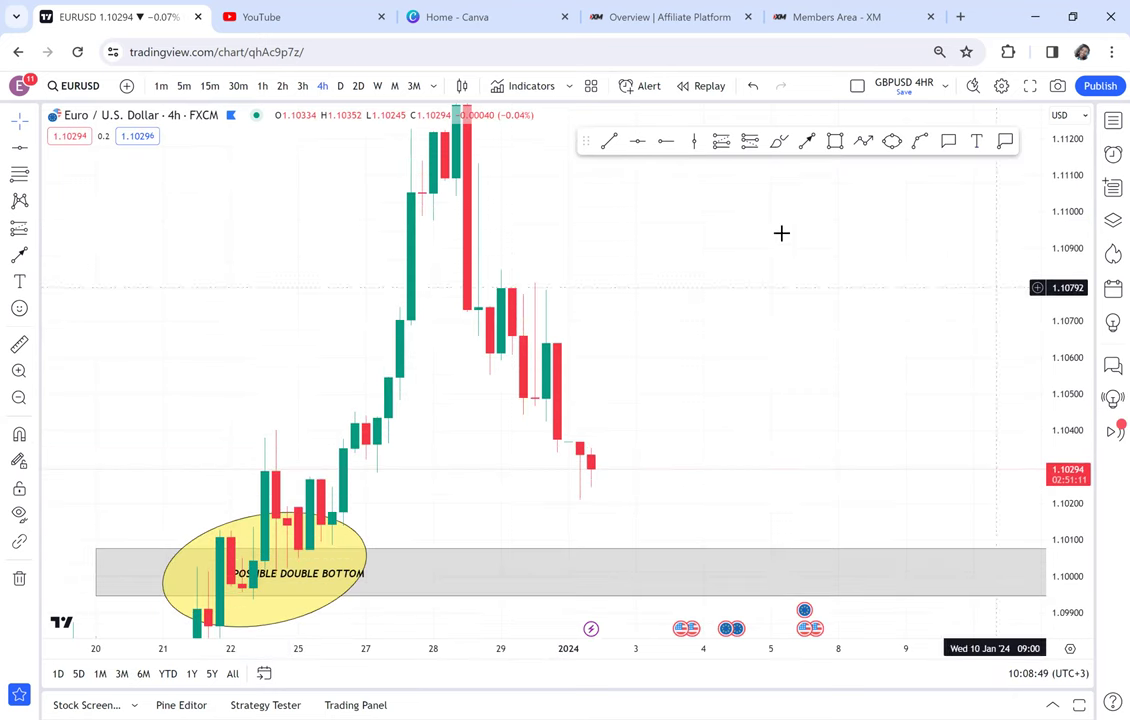
pyautogui.click(843, 146)
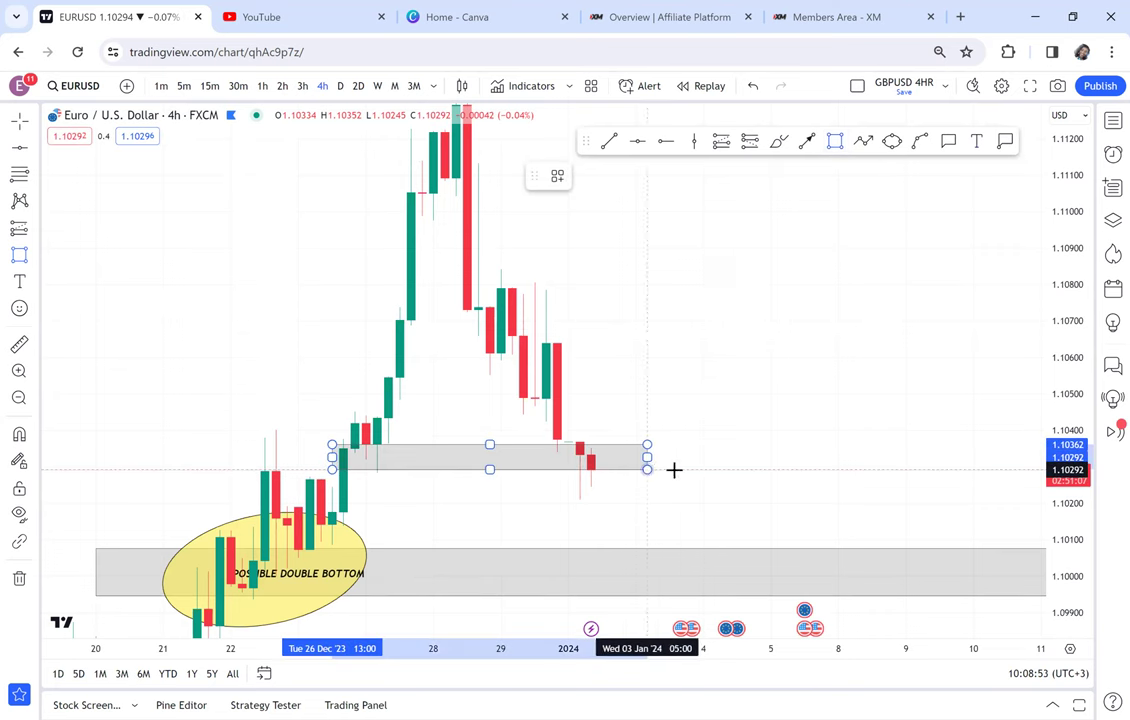
pyautogui.moveTo(745, 469); pyautogui.dragTo(749, 469)
pyautogui.click(704, 370)
pyautogui.moveTo(705, 370); pyautogui.dragTo(741, 336)
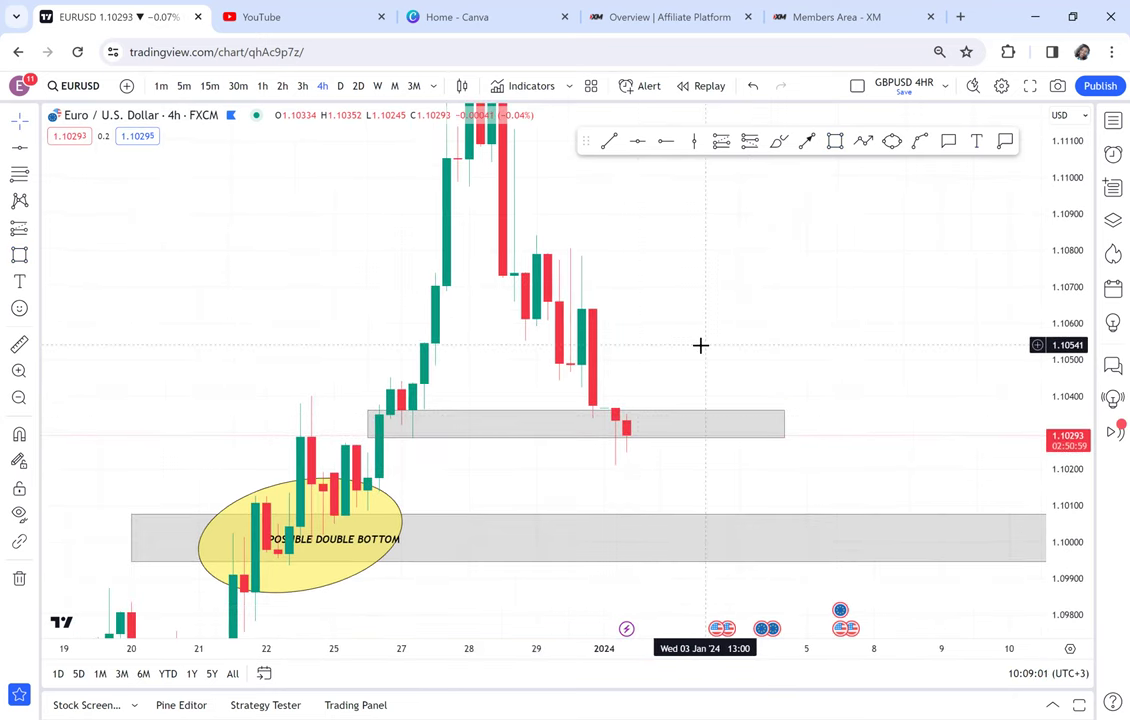
# Draw a small ellipse around the candles at the start of the upper rectangle zone, between about 26 and 28 December 2023.
pyautogui.moveTo(692, 346); pyautogui.dragTo(641, 390)
pyautogui.click(890, 144)
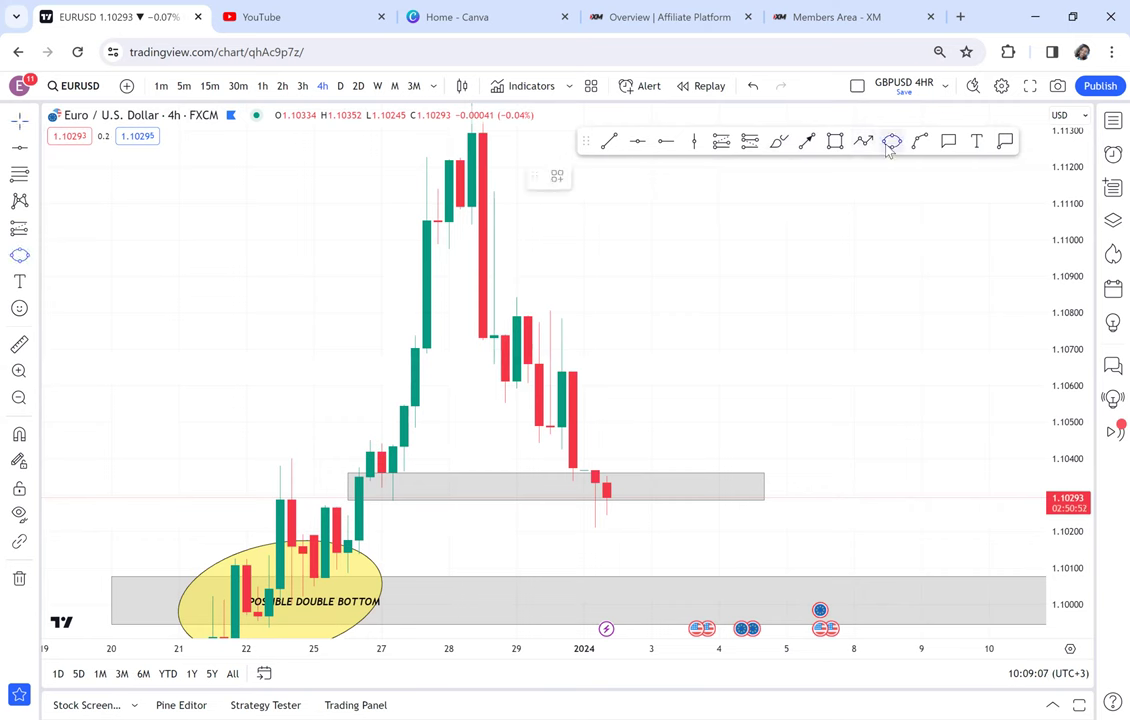
pyautogui.click(361, 502)
pyautogui.click(426, 467)
pyautogui.click(446, 489)
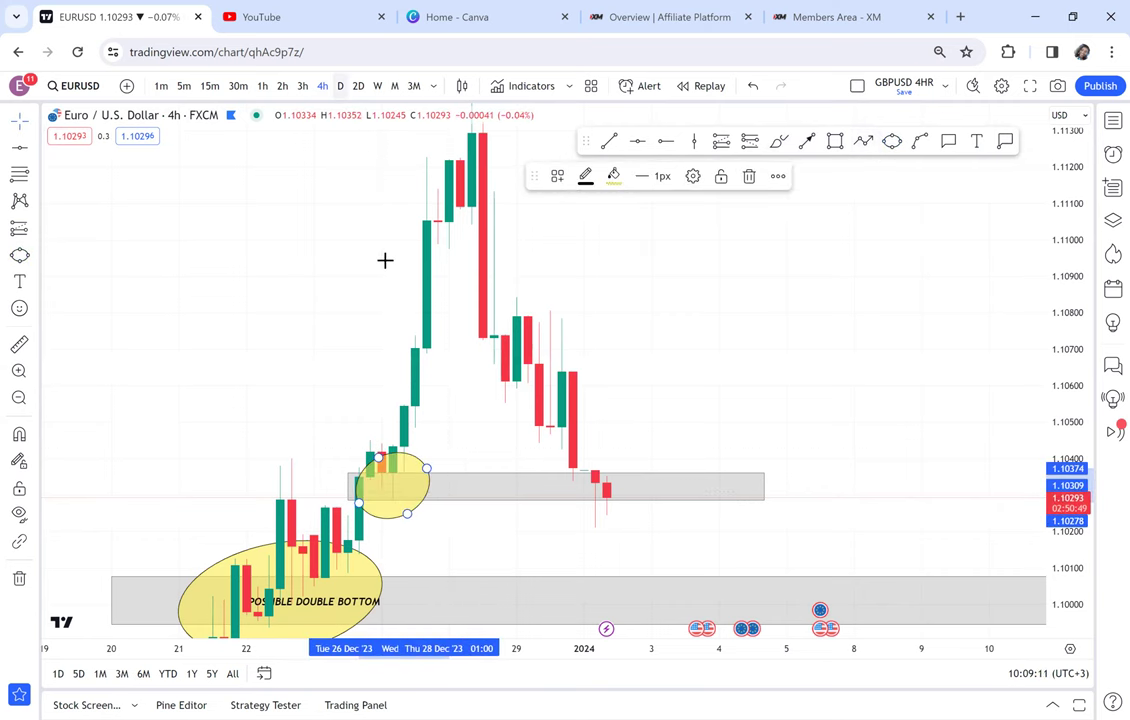
pyautogui.click(744, 315)
pyautogui.moveTo(744, 315); pyautogui.dragTo(697, 278)
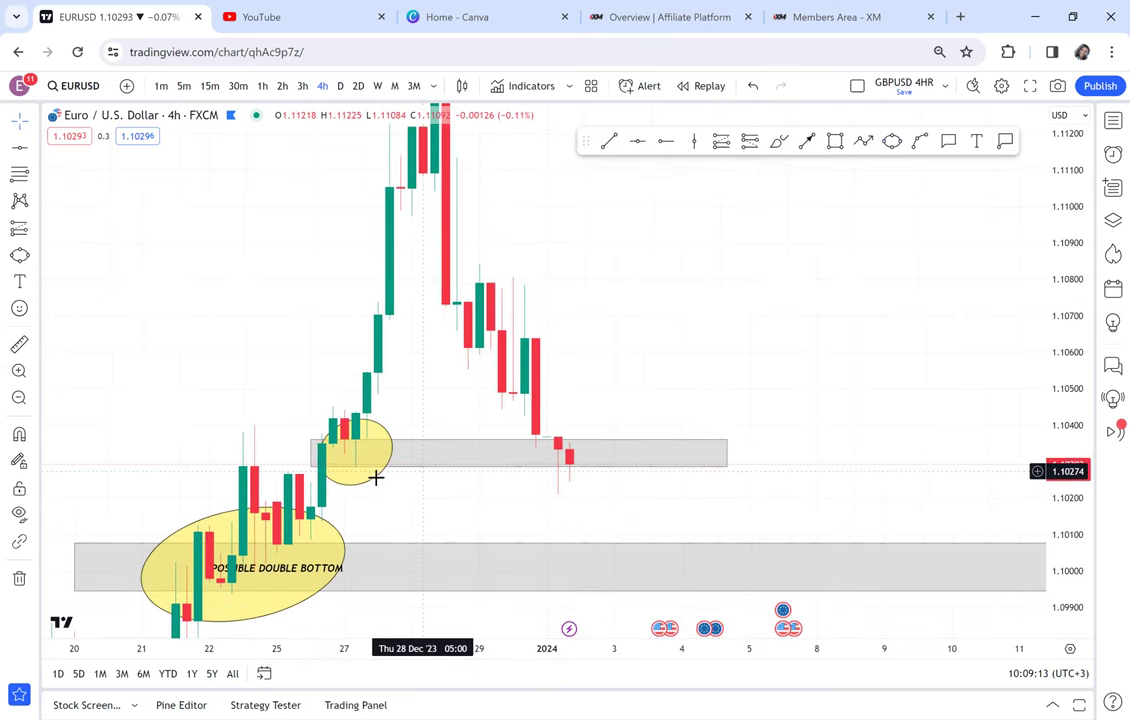
# Move the POSSIBLE DOUBLE BOTTOM label within the lower zone to start at 27 December 2023, clear of the large ellipse.
pyautogui.click(535, 463)
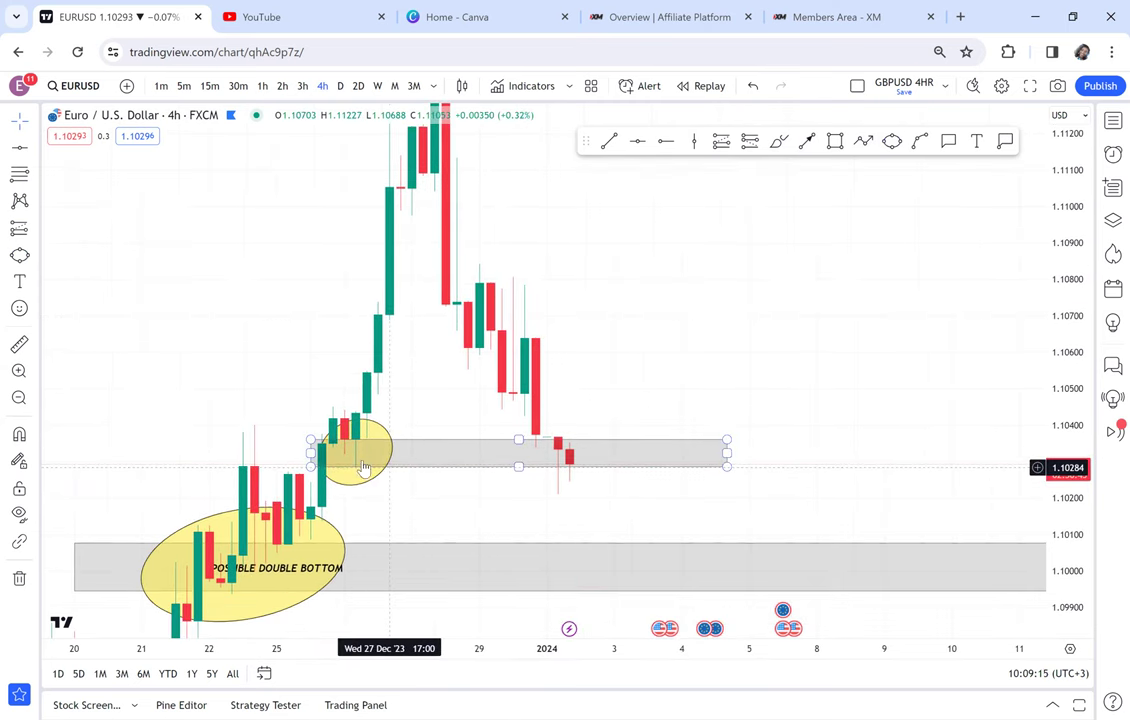
pyautogui.click(625, 361)
pyautogui.moveTo(285, 578); pyautogui.dragTo(442, 580)
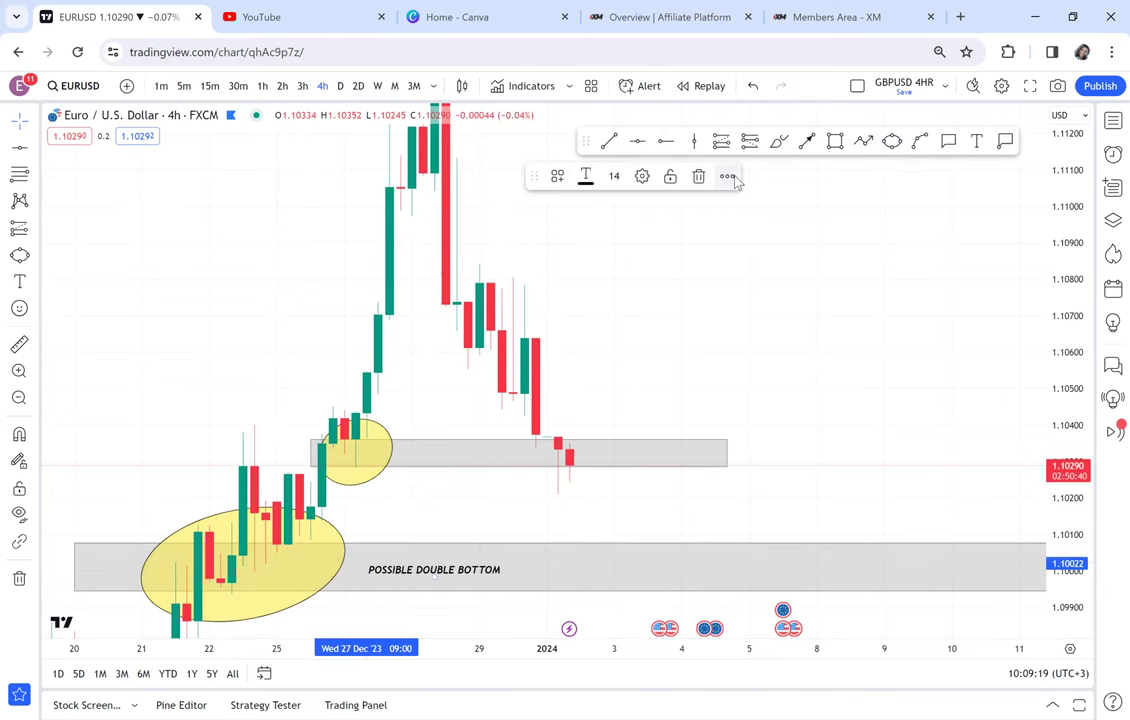
# Duplicate the POSSIBLE DOUBLE BOTTOM label and place the copy in the upper zone, just after the small ellipse.
pyautogui.click(728, 176)
pyautogui.click(766, 262)
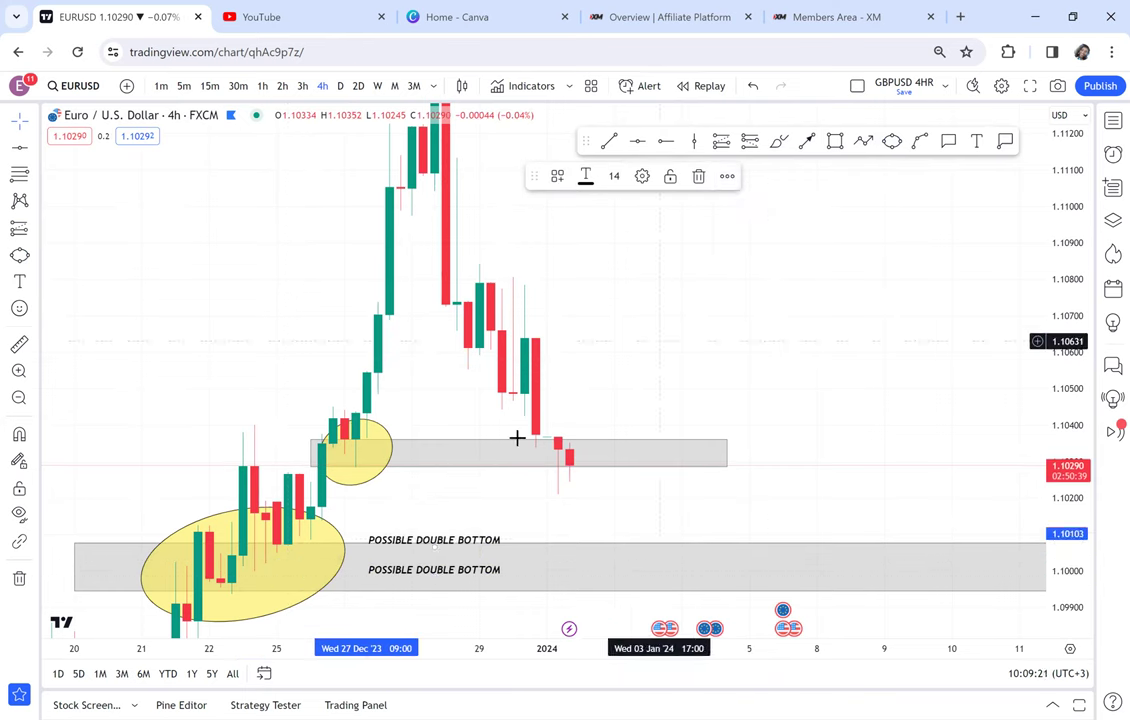
pyautogui.moveTo(446, 545); pyautogui.dragTo(480, 462)
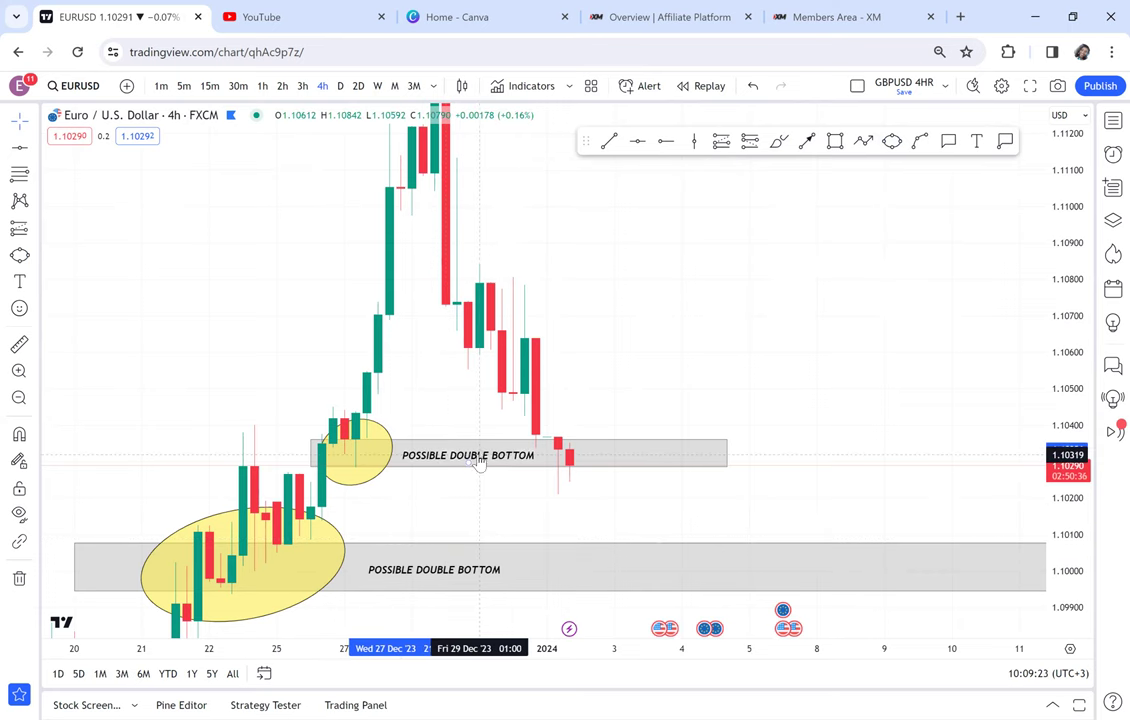
pyautogui.moveTo(671, 321); pyautogui.dragTo(662, 412)
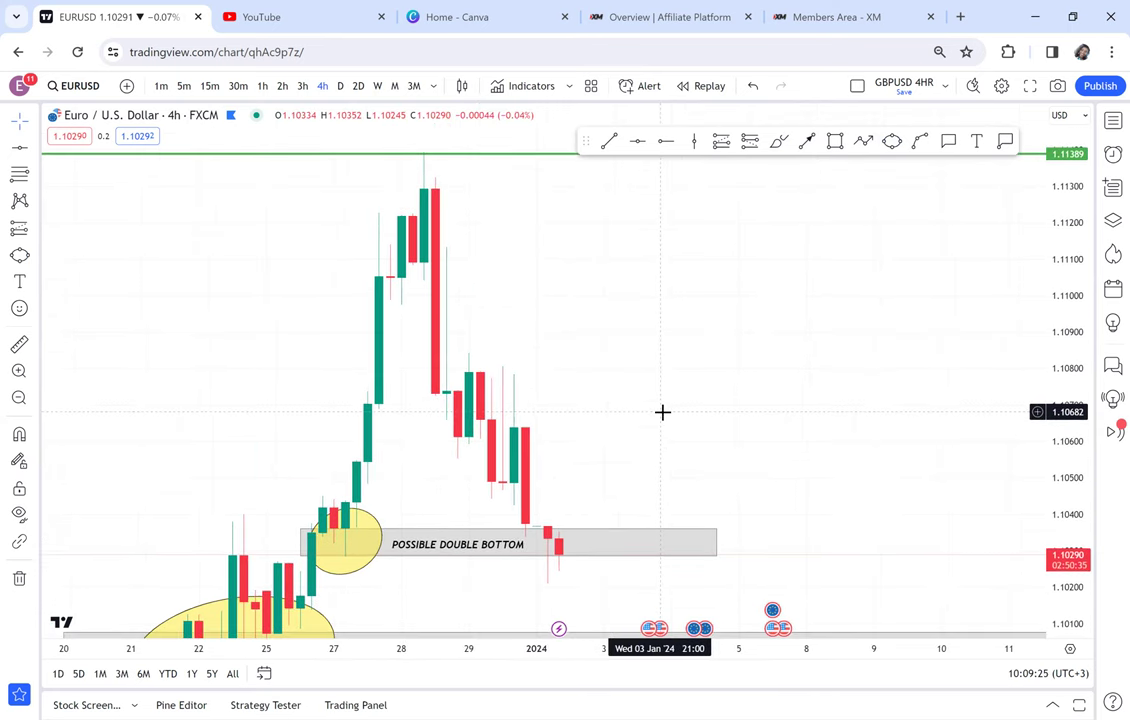
# Recolour the green horizontal line at 1.11389 to red.
pyautogui.click(479, 162)
pyautogui.click(594, 188)
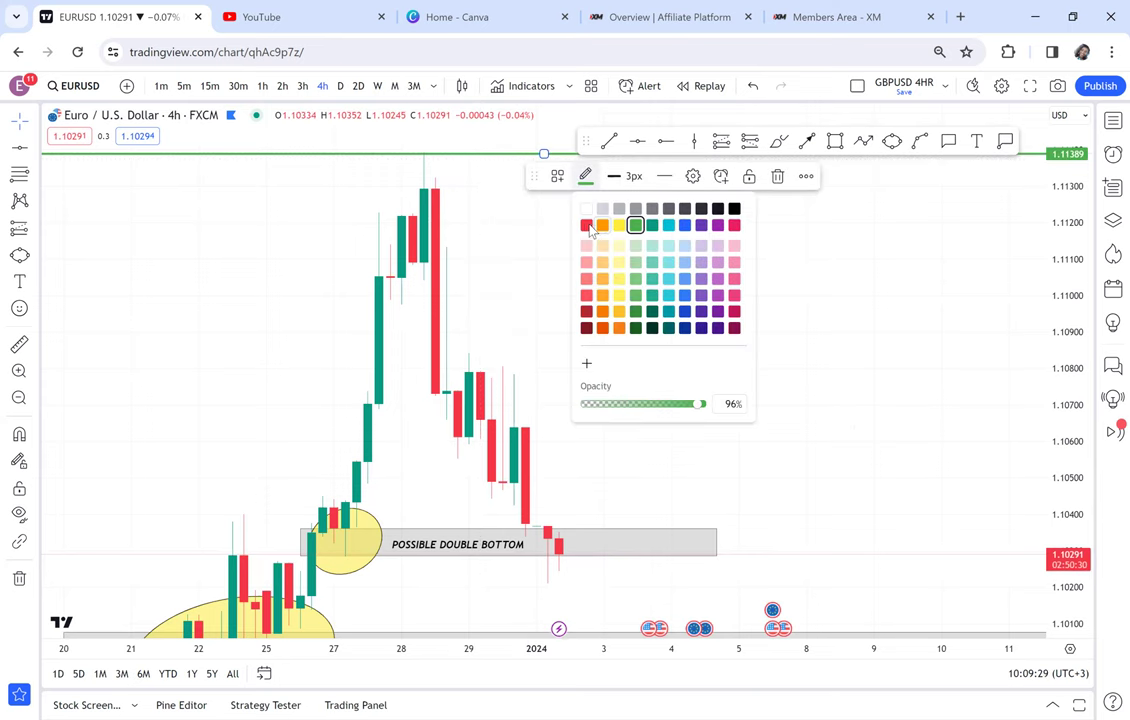
pyautogui.click(586, 224)
# Measure from the upper zone's lower edge to the red line and place a green horizontal line at the midpoint, 1.10832.
pyautogui.moveTo(726, 363); pyautogui.dragTo(694, 338)
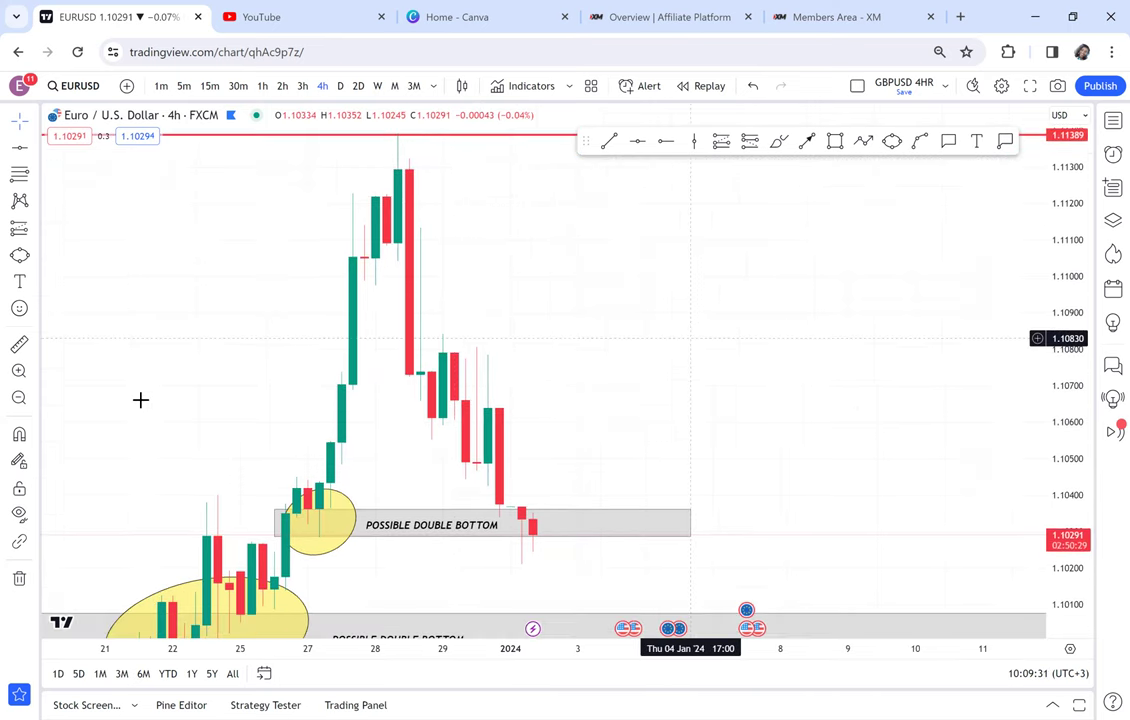
pyautogui.moveTo(190, 256); pyautogui.dragTo(230, 284)
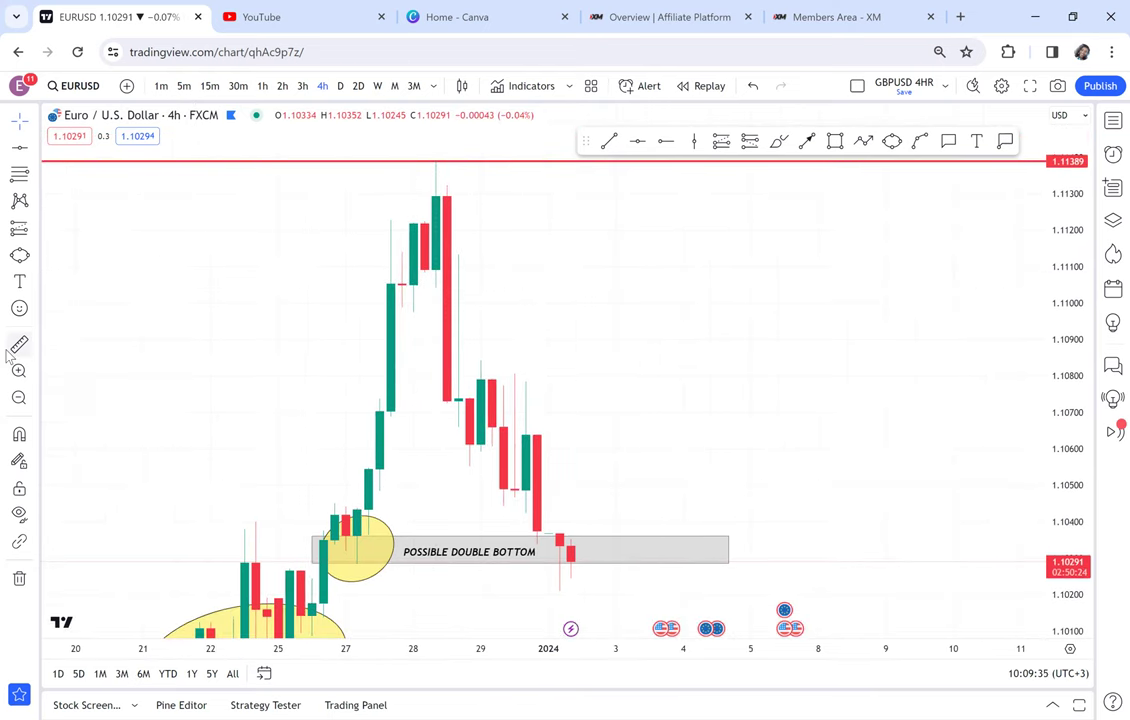
pyautogui.click(334, 563)
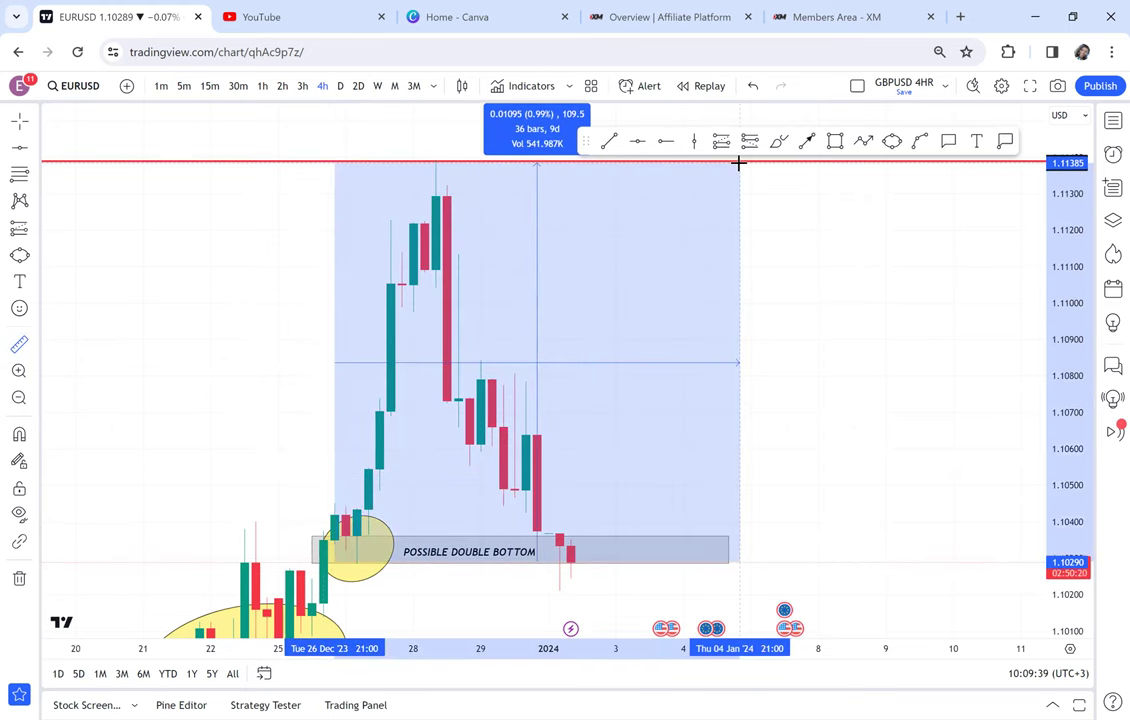
pyautogui.click(738, 162)
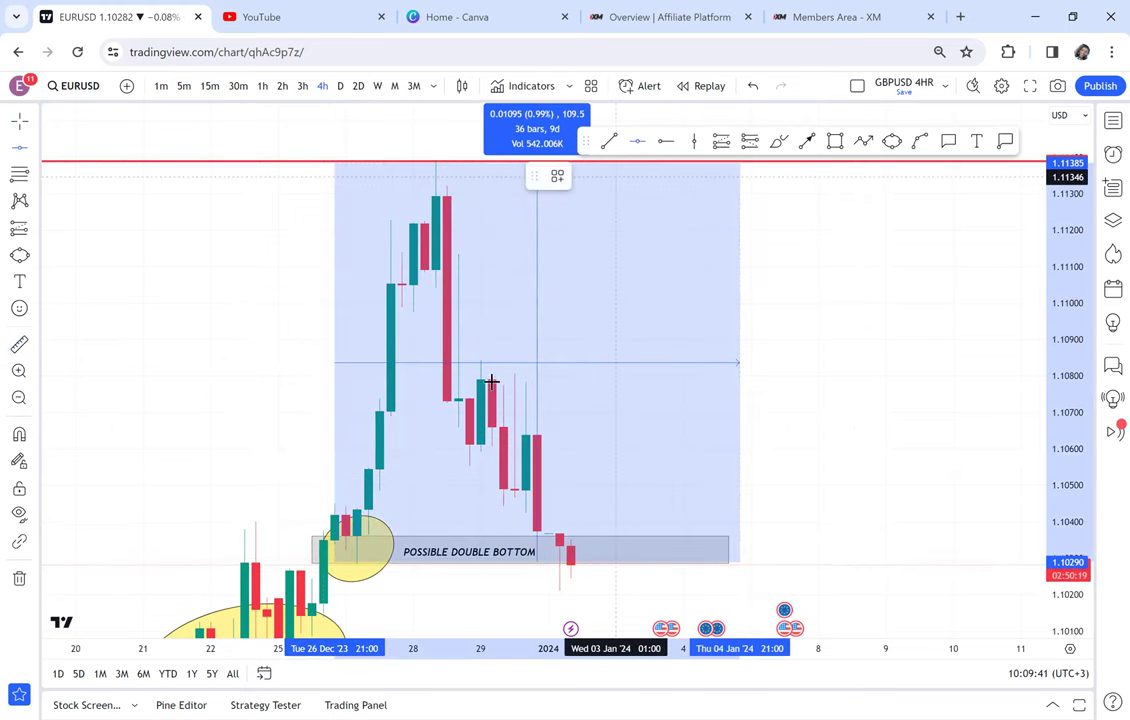
pyautogui.click(543, 364)
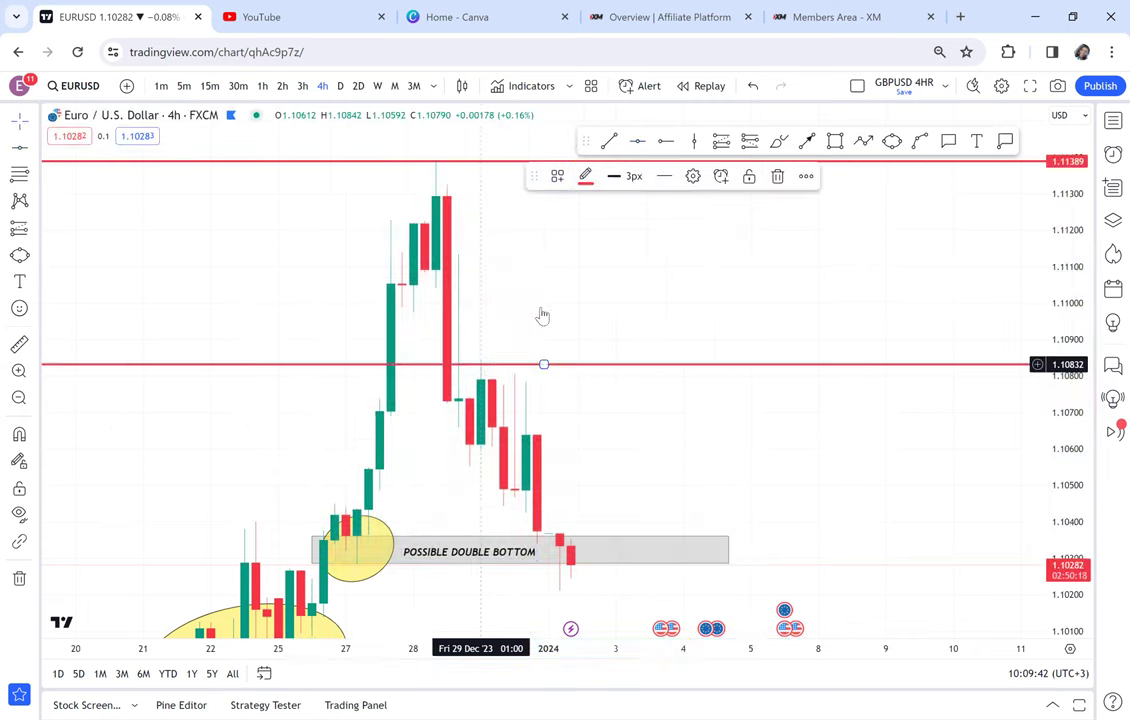
pyautogui.click(586, 176)
pyautogui.click(635, 225)
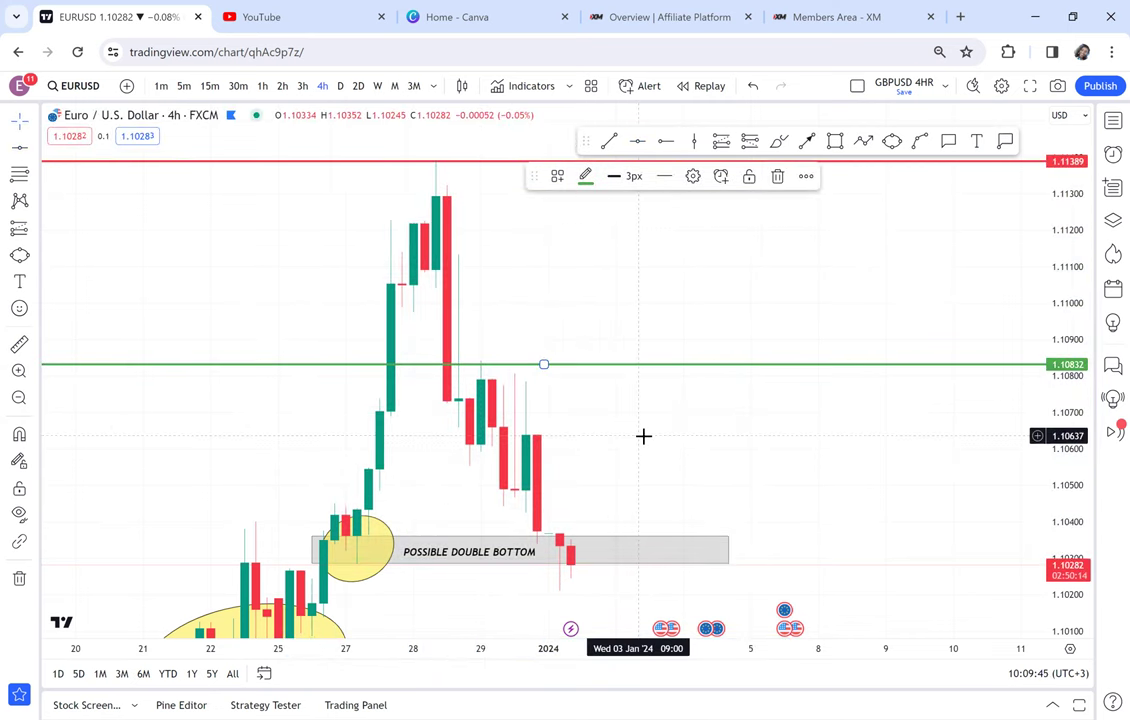
# Shift the upper zone's POSSIBLE DOUBLE BOTTOM label slightly earlier in time, away from the latest candles.
pyautogui.scroll(-3, 643, 436)
pyautogui.hscroll(-5, 680, 413)
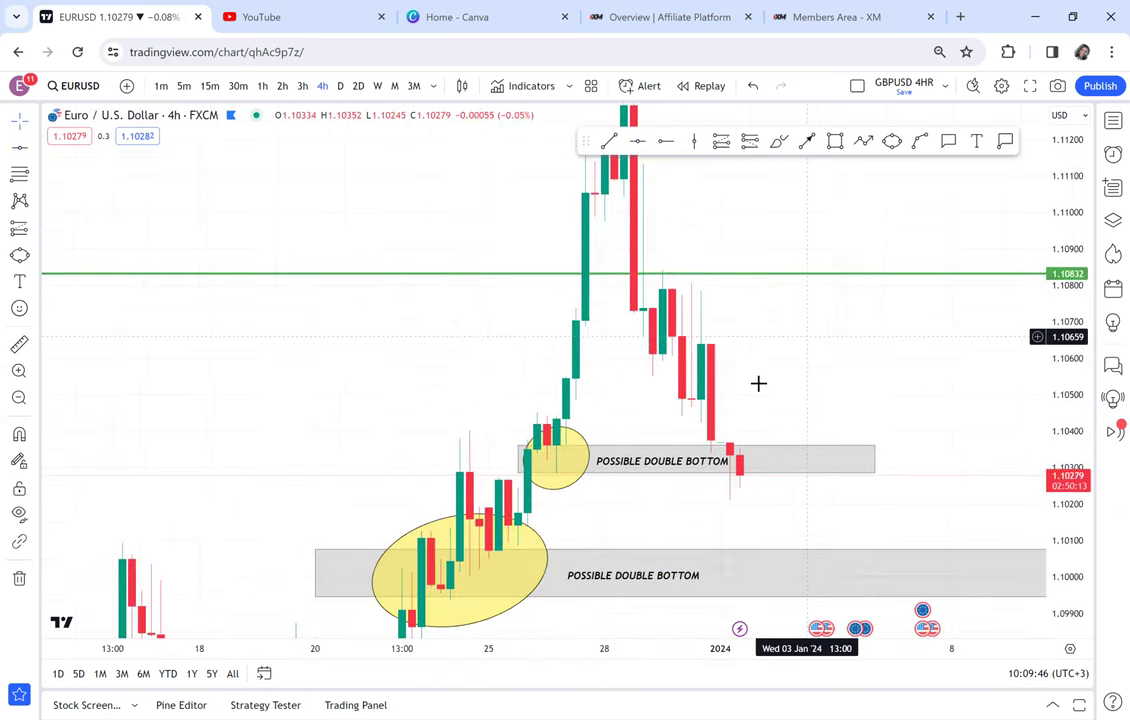
pyautogui.click(690, 462)
pyautogui.moveTo(688, 458); pyautogui.dragTo(668, 457)
pyautogui.moveTo(839, 384); pyautogui.dragTo(733, 421)
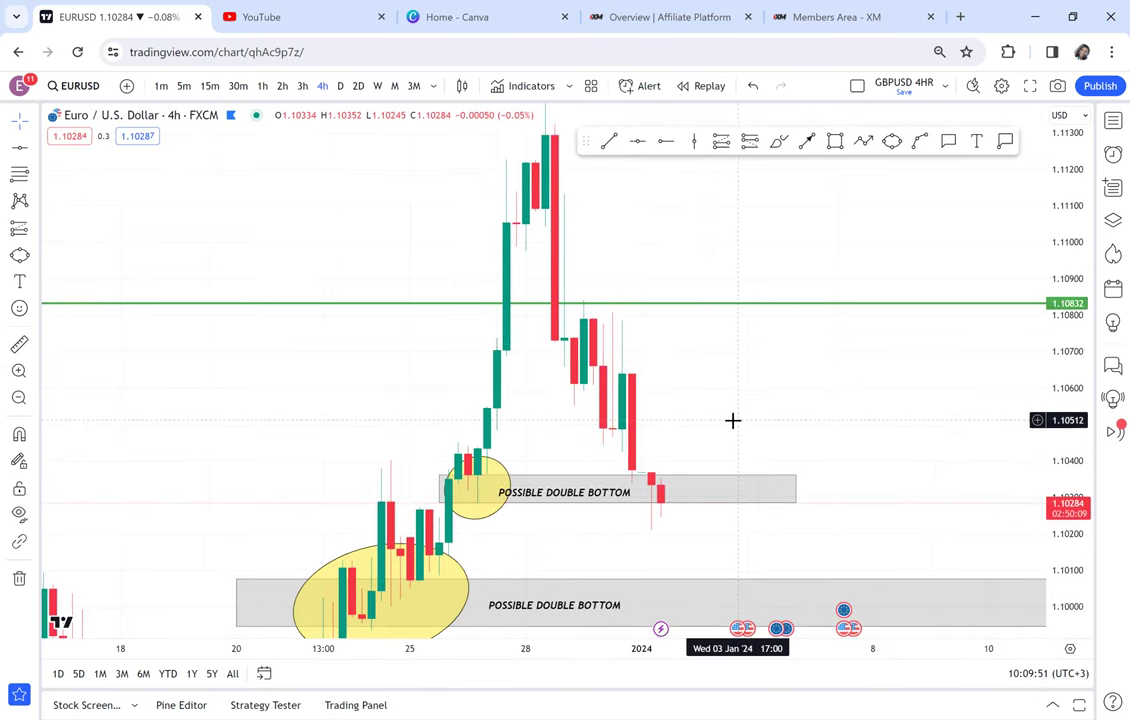
# Draw a horizontal ray along the upper zone's lower edge at 1.10288, starting at 26 December 2023 09:00.
pyautogui.scroll(1, 733, 421)
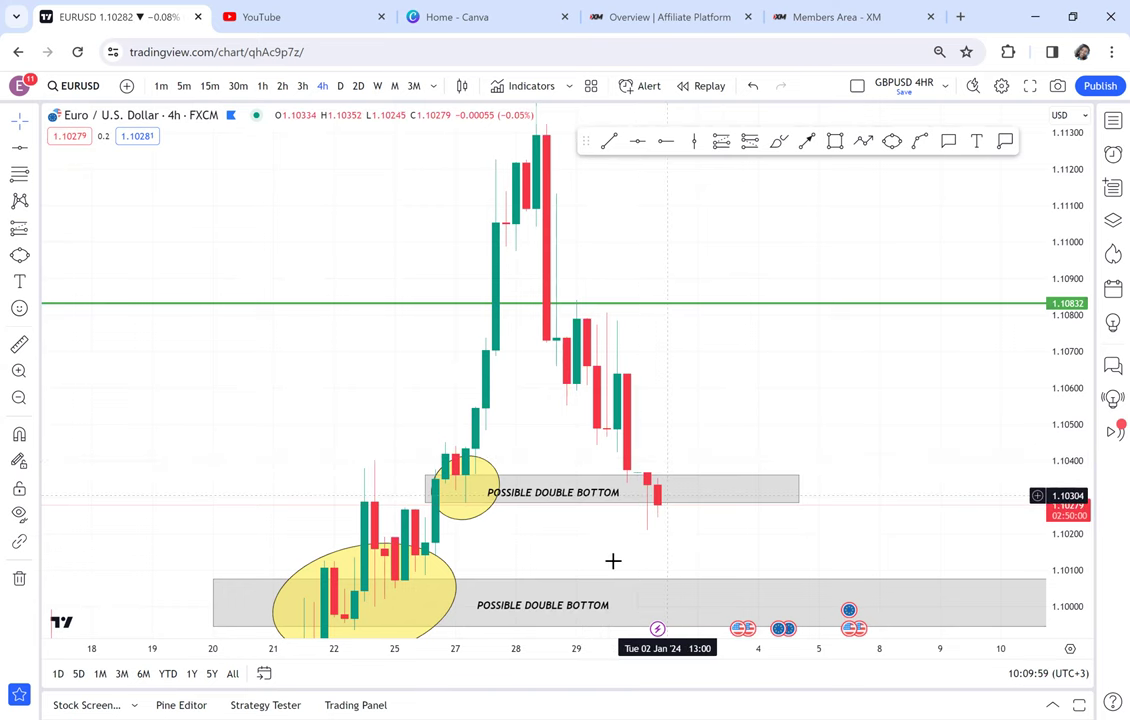
pyautogui.moveTo(785, 419); pyautogui.dragTo(752, 332)
pyautogui.click(666, 143)
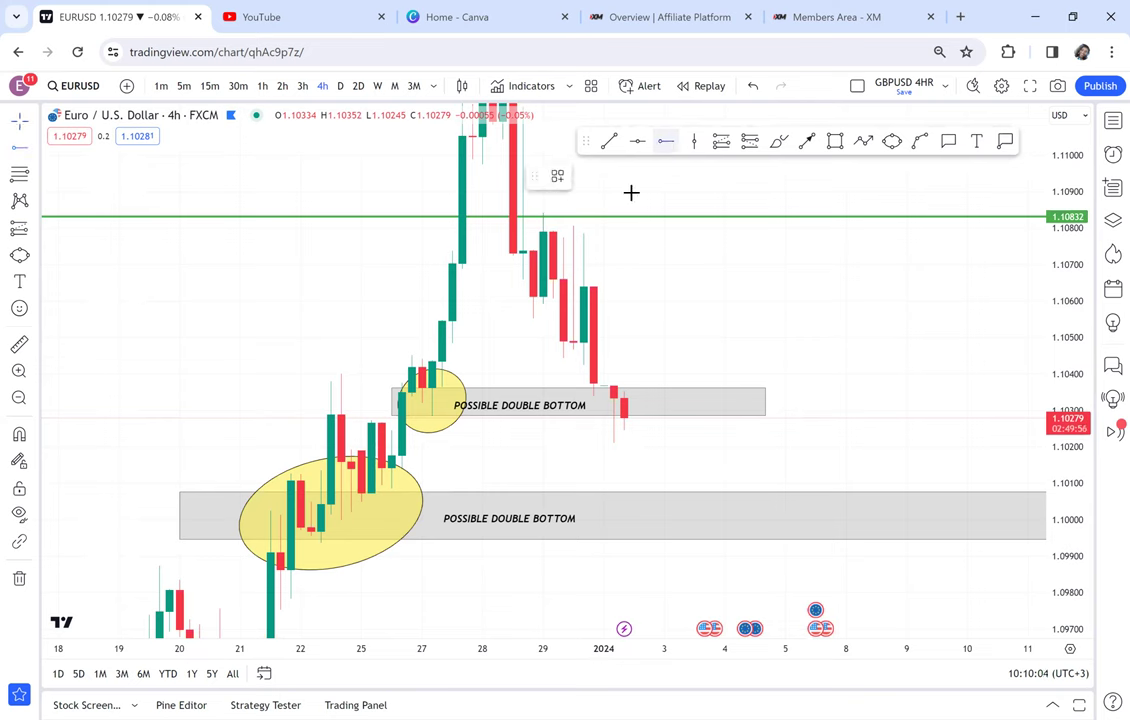
pyautogui.click(381, 414)
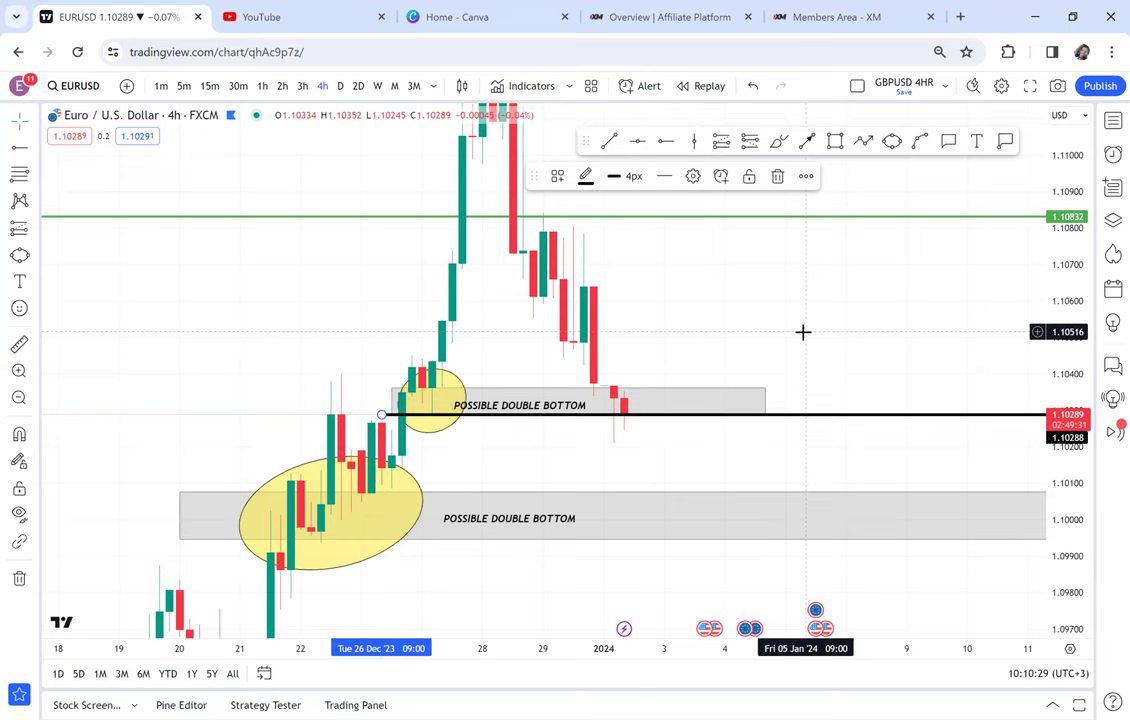
# Review the ray, the green line and both zones on the daily timeframe and again on the 4-hour timeframe.
pyautogui.moveTo(803, 332); pyautogui.dragTo(775, 396)
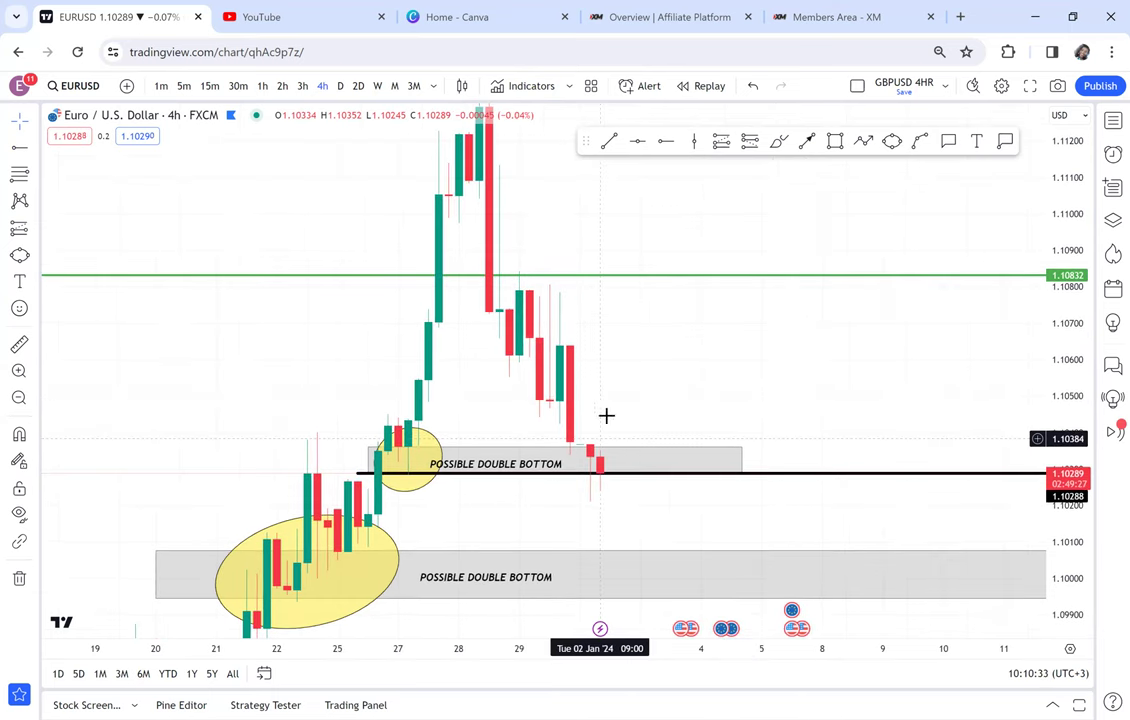
pyautogui.moveTo(629, 321); pyautogui.dragTo(638, 262)
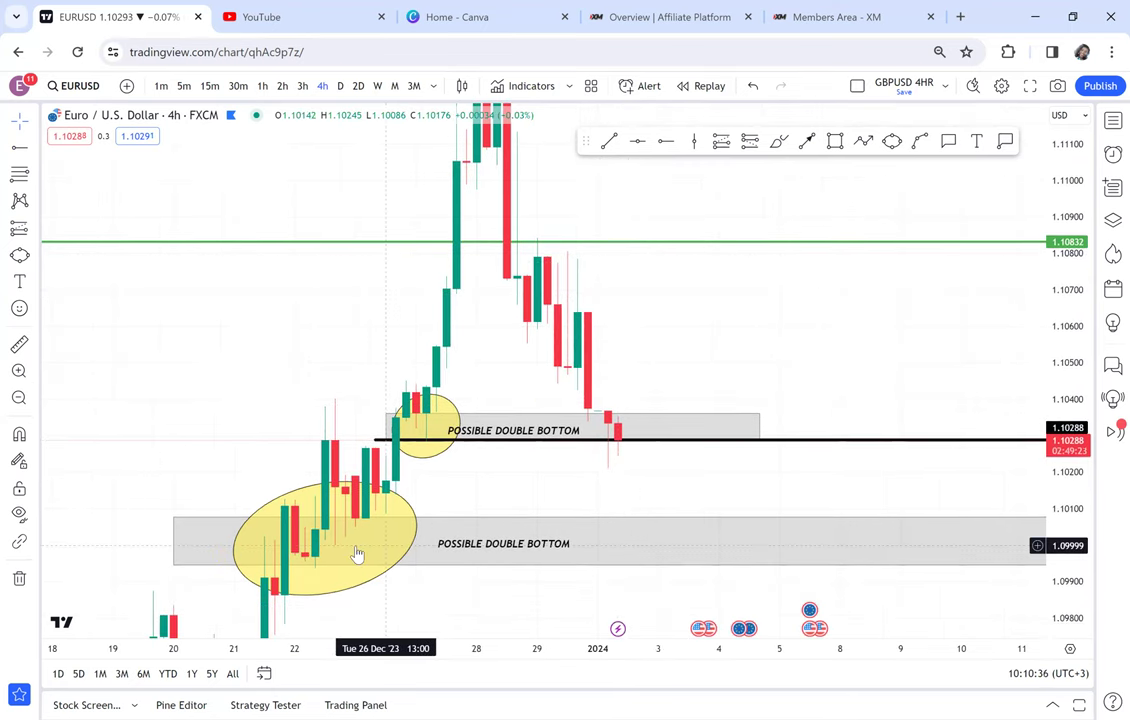
pyautogui.click(340, 85)
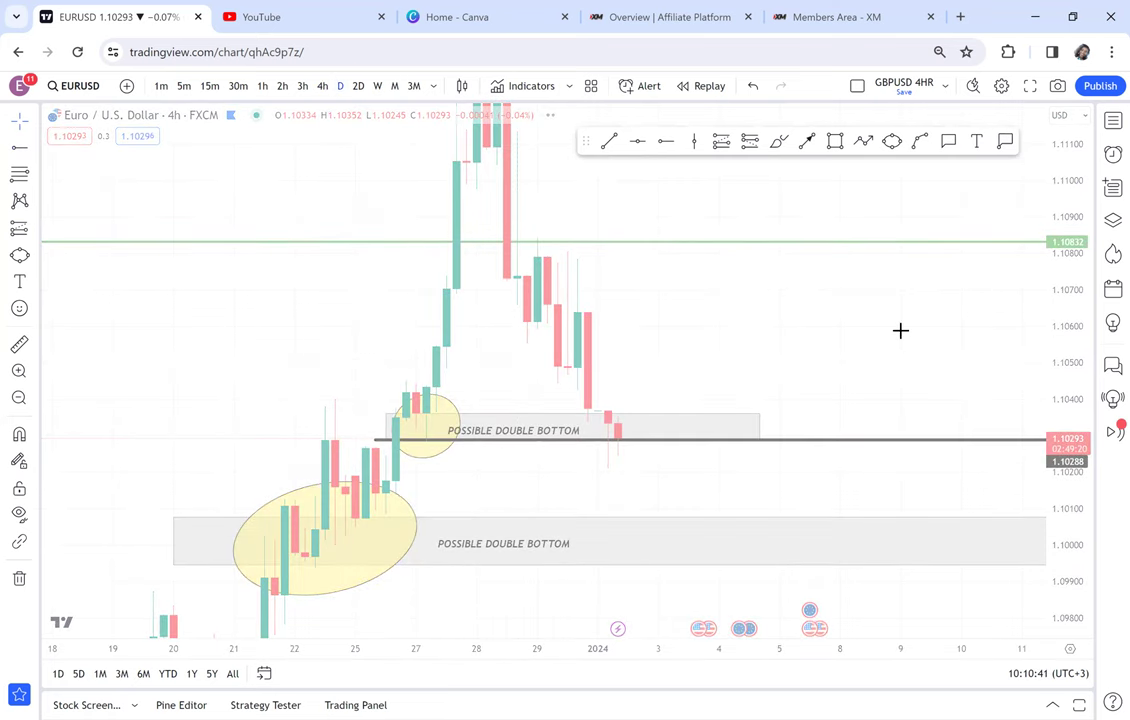
pyautogui.moveTo(1062, 224); pyautogui.dragTo(1052, 458)
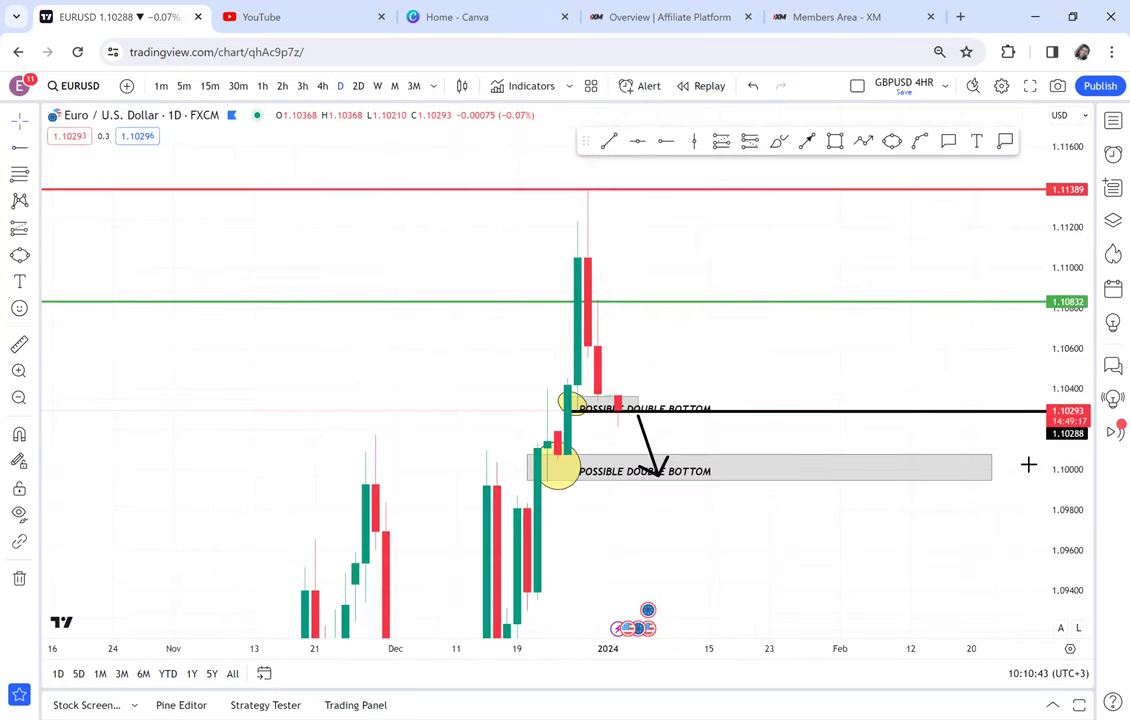
pyautogui.moveTo(857, 565); pyautogui.dragTo(818, 423)
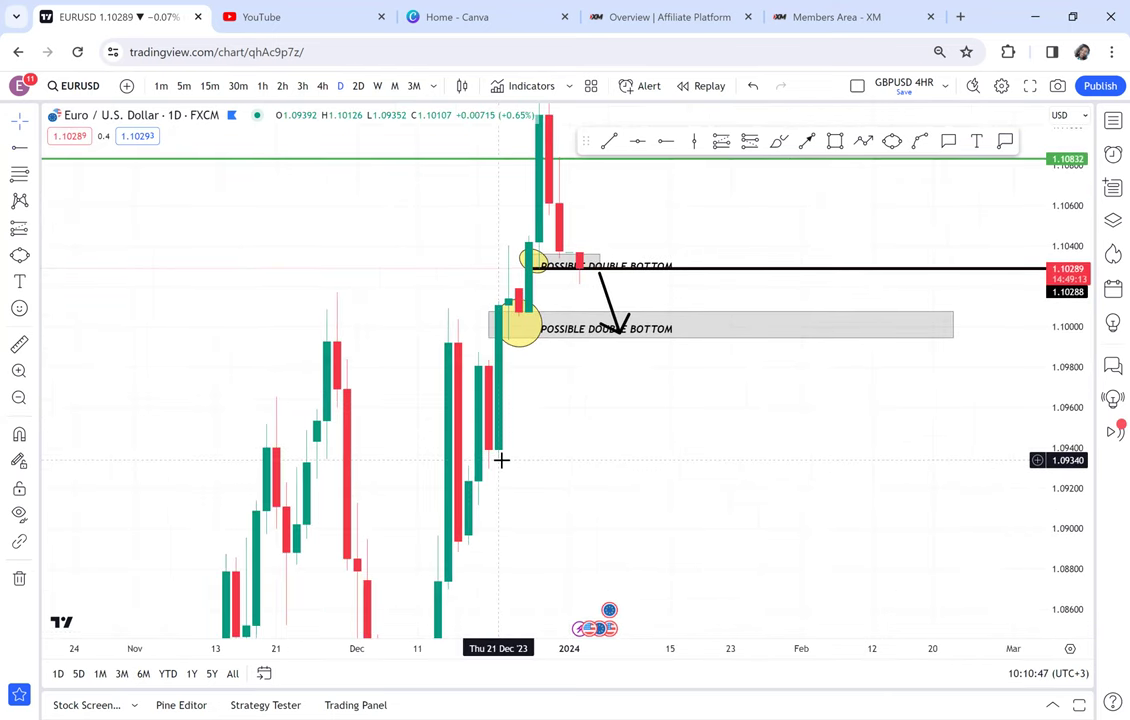
pyautogui.scroll(2, 618, 487)
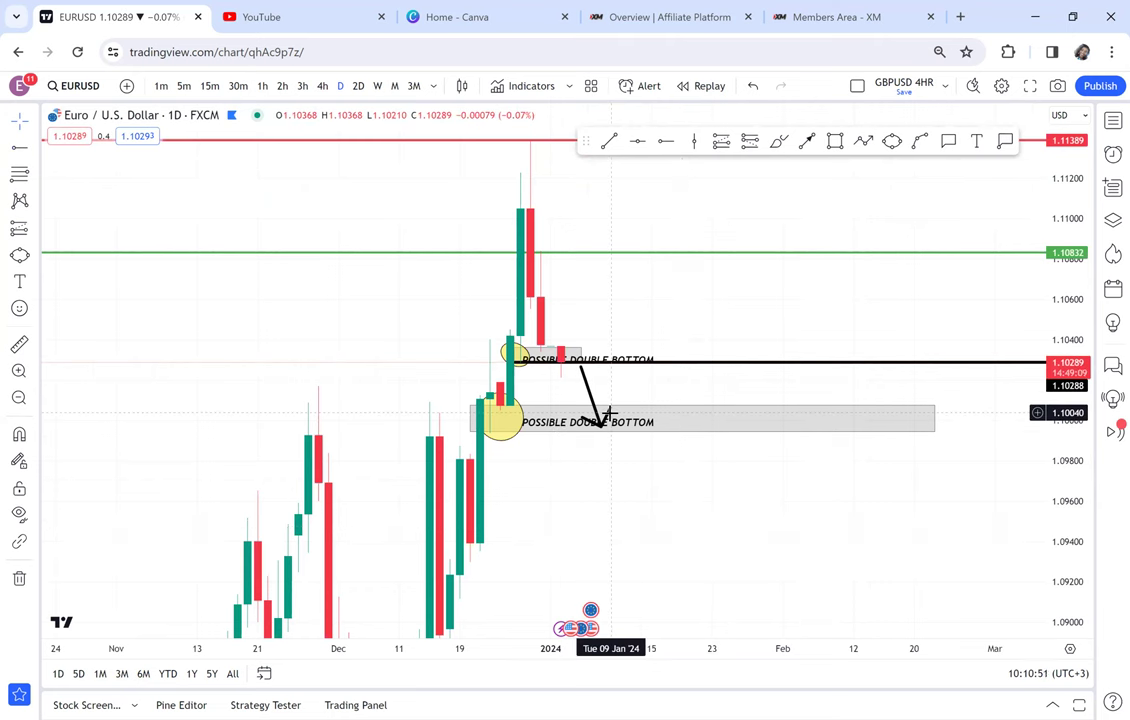
pyautogui.click(321, 86)
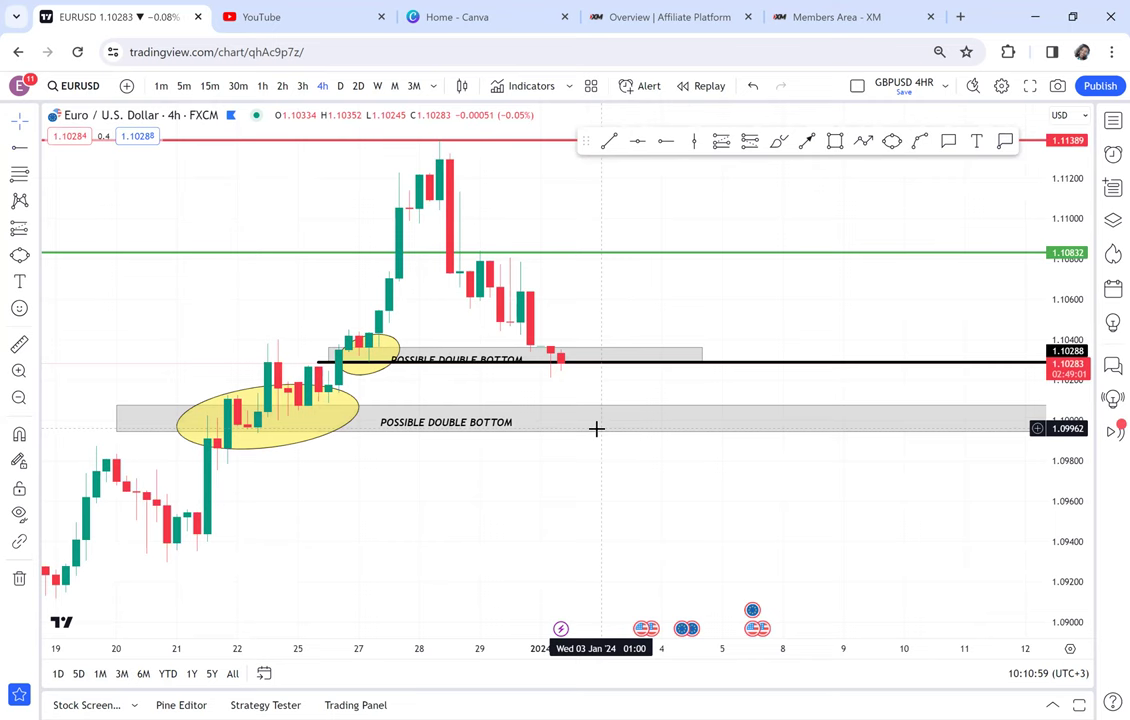
pyautogui.moveTo(1069, 555); pyautogui.dragTo(1047, 408)
pyautogui.moveTo(763, 332); pyautogui.dragTo(562, 431)
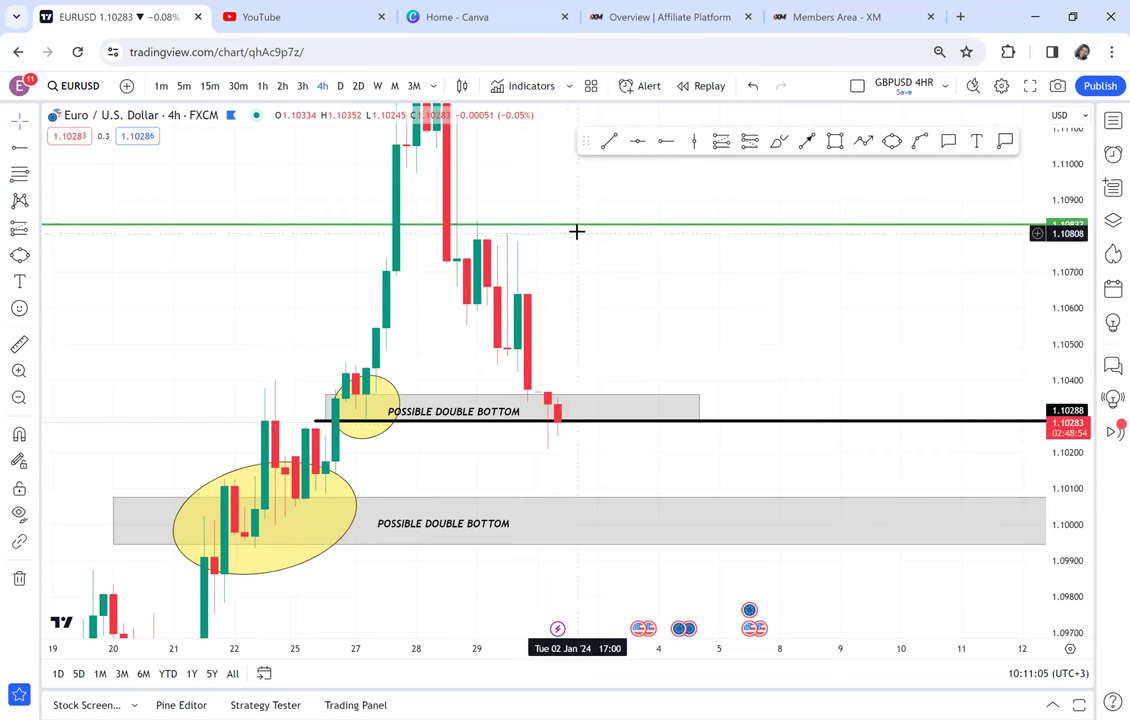
pyautogui.click(543, 224)
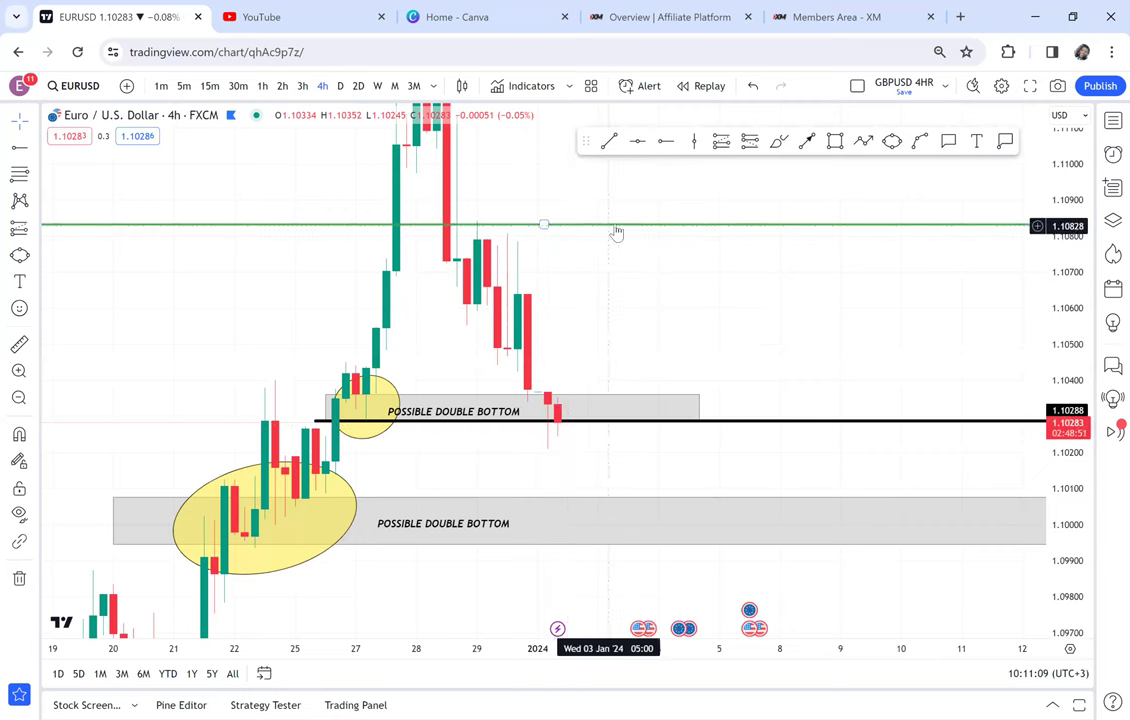
# Add a callout reading CRB that points at the black ray just after the latest candle.
pyautogui.moveTo(652, 326); pyautogui.dragTo(610, 361)
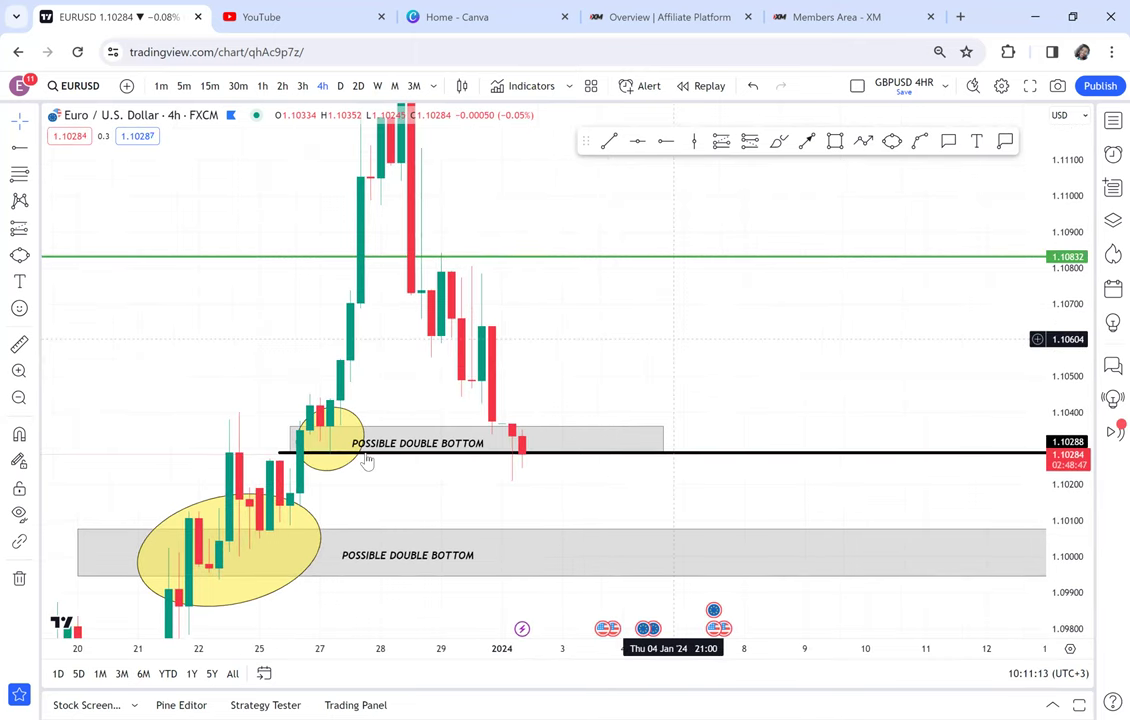
pyautogui.click(948, 140)
pyautogui.click(552, 452)
pyautogui.click(615, 378)
pyautogui.write('CRB')
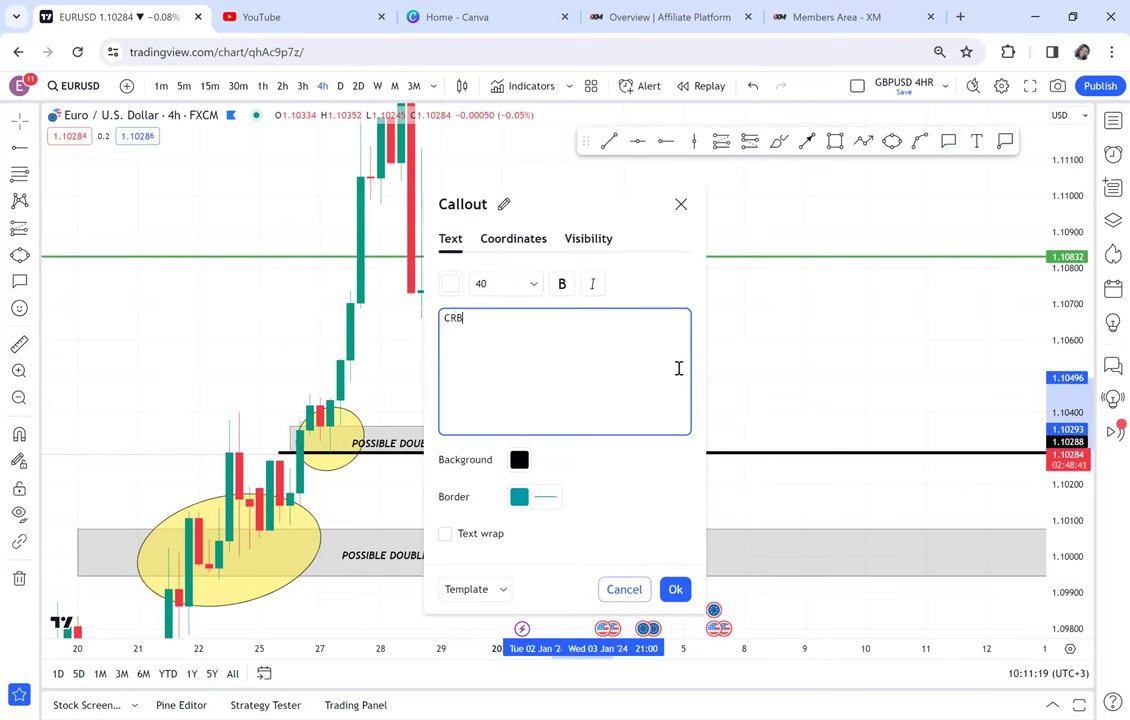
pyautogui.click(785, 362)
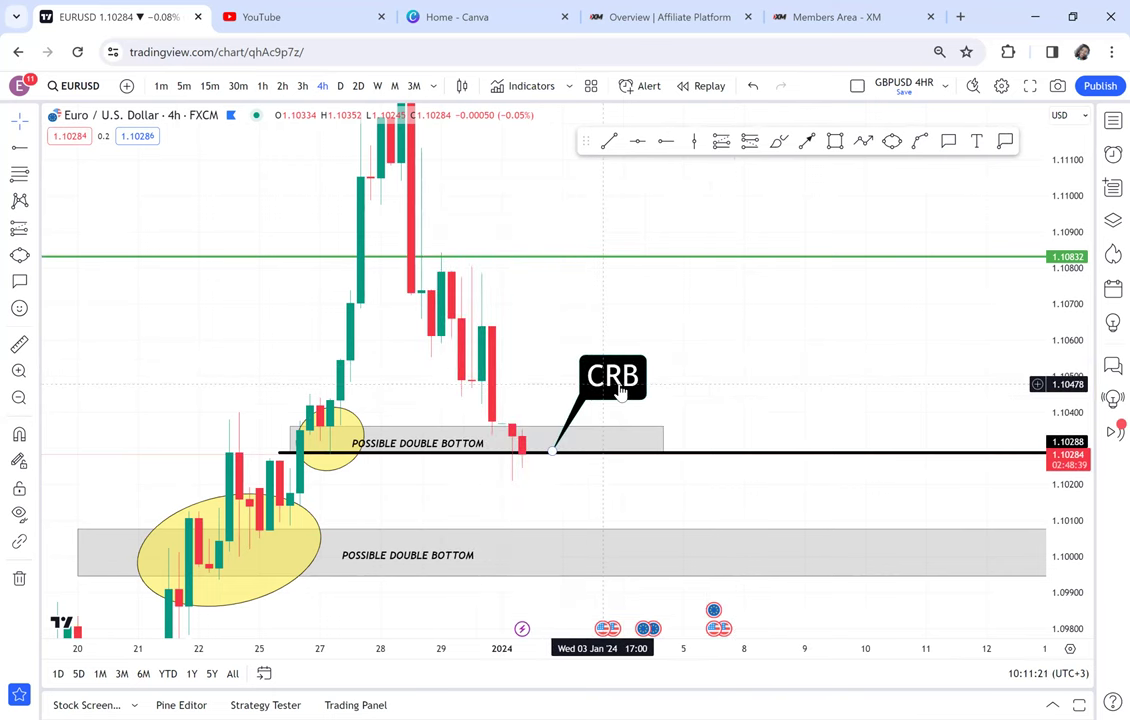
# Examine the price action around the CRB callout and the green and red lines, comparing the 4-hour and daily timeframes.
pyautogui.moveTo(744, 351); pyautogui.dragTo(754, 390)
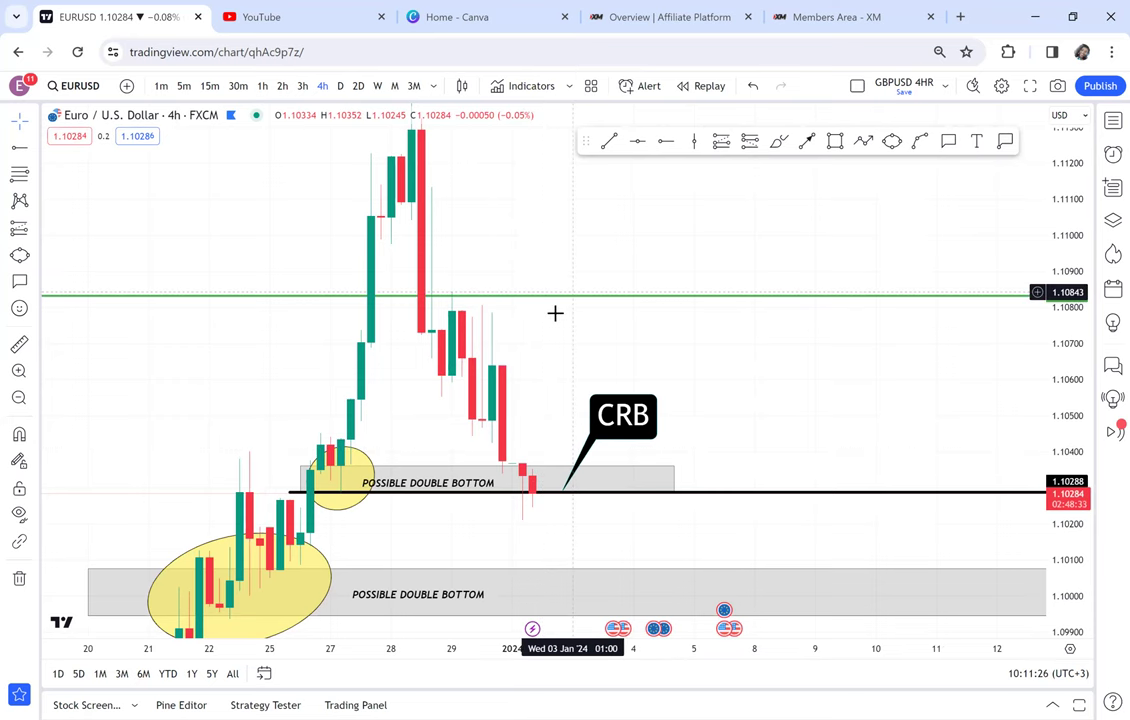
pyautogui.moveTo(558, 282); pyautogui.dragTo(564, 386)
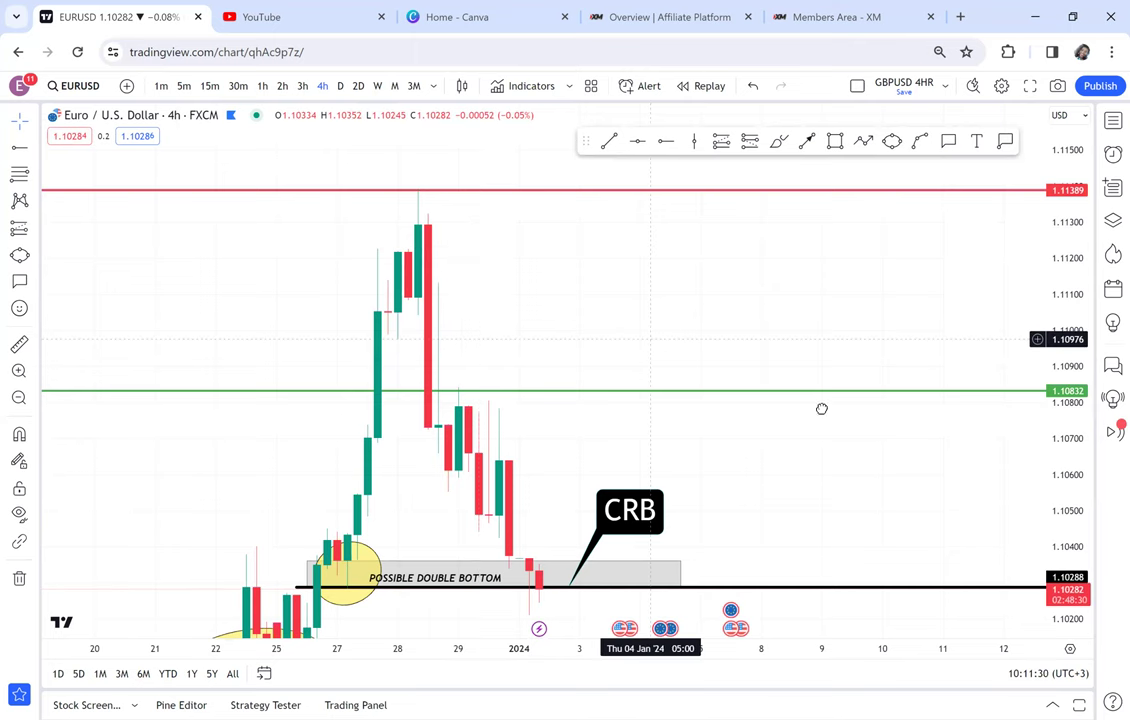
pyautogui.moveTo(855, 461); pyautogui.dragTo(821, 408)
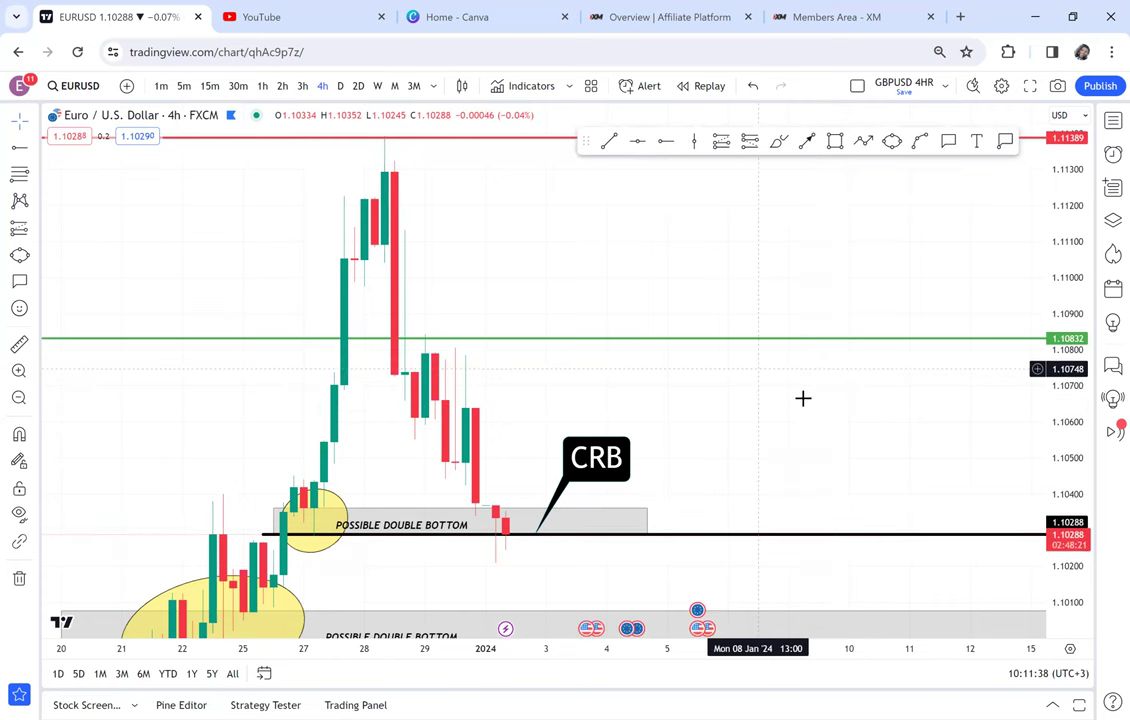
pyautogui.click(340, 86)
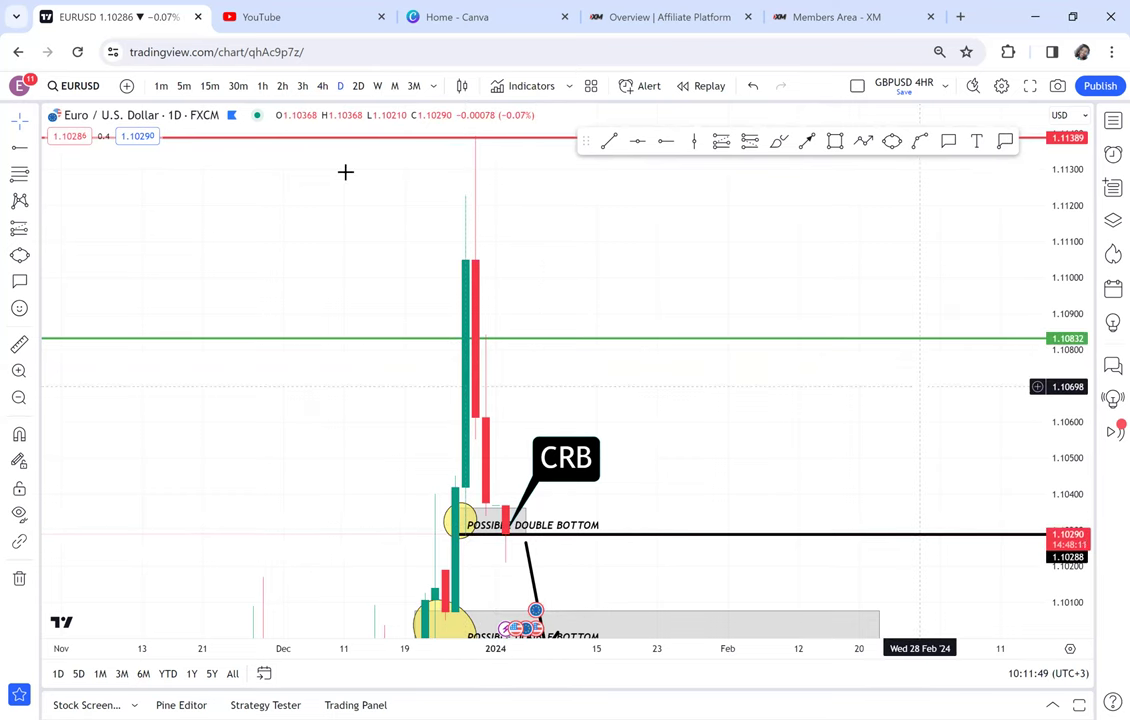
pyautogui.click(322, 86)
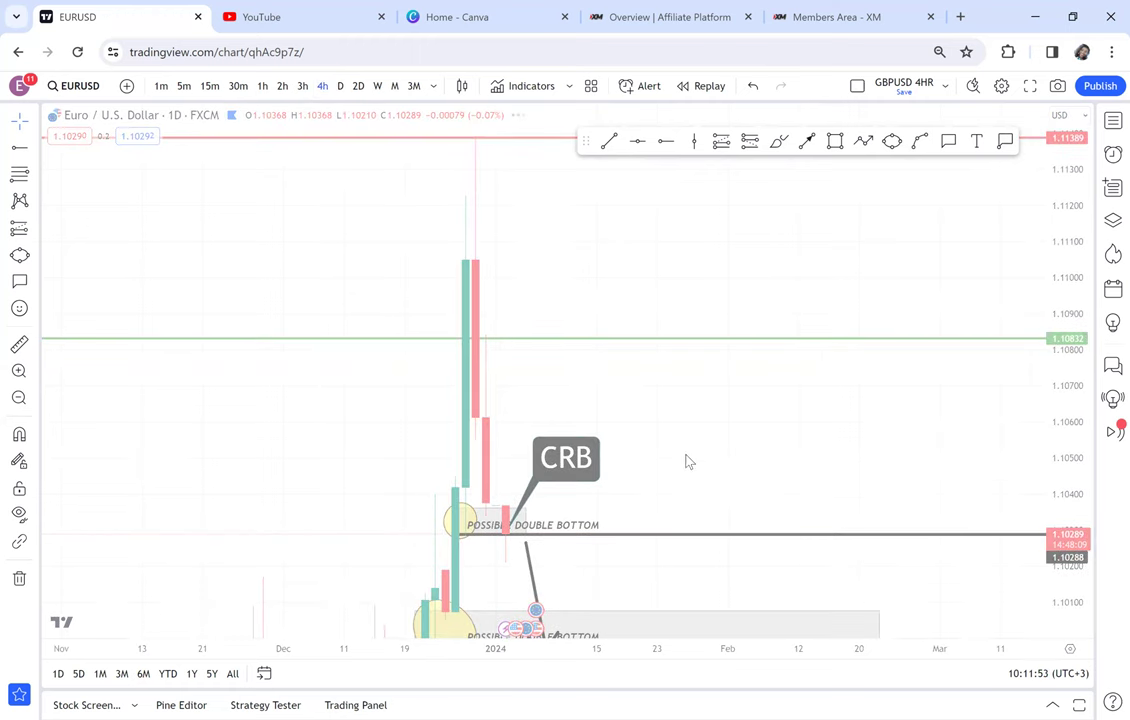
pyautogui.moveTo(762, 454); pyautogui.dragTo(828, 328)
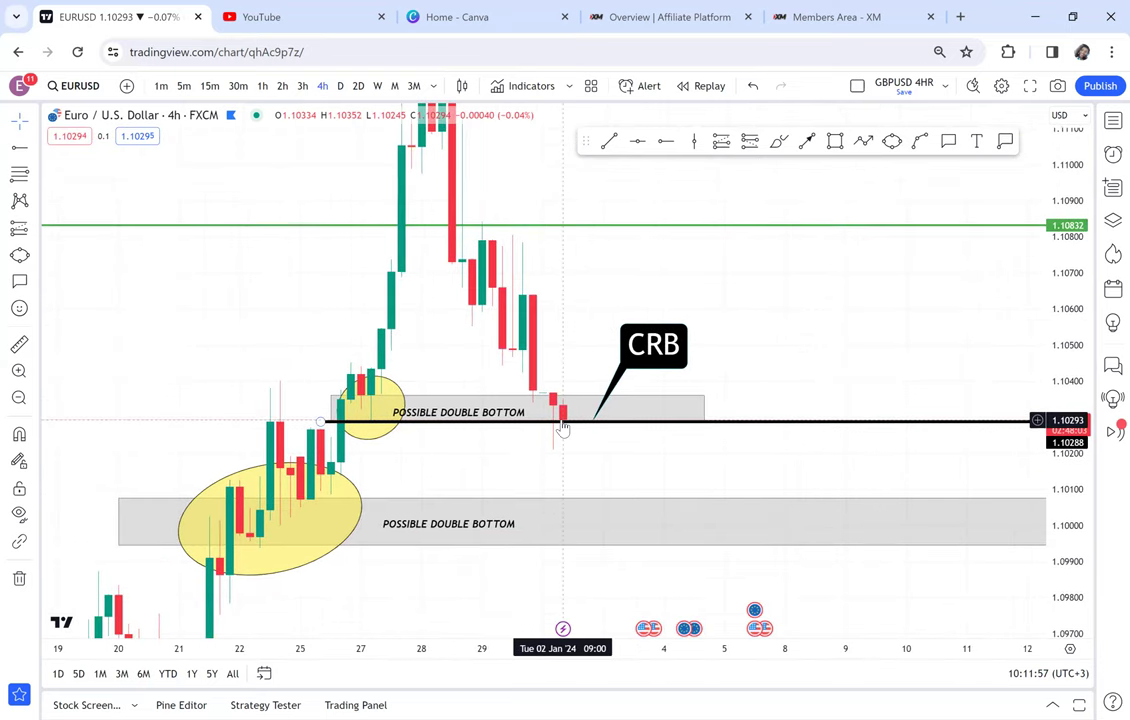
pyautogui.scroll(-1, 751, 405)
pyautogui.moveTo(885, 310); pyautogui.dragTo(848, 392)
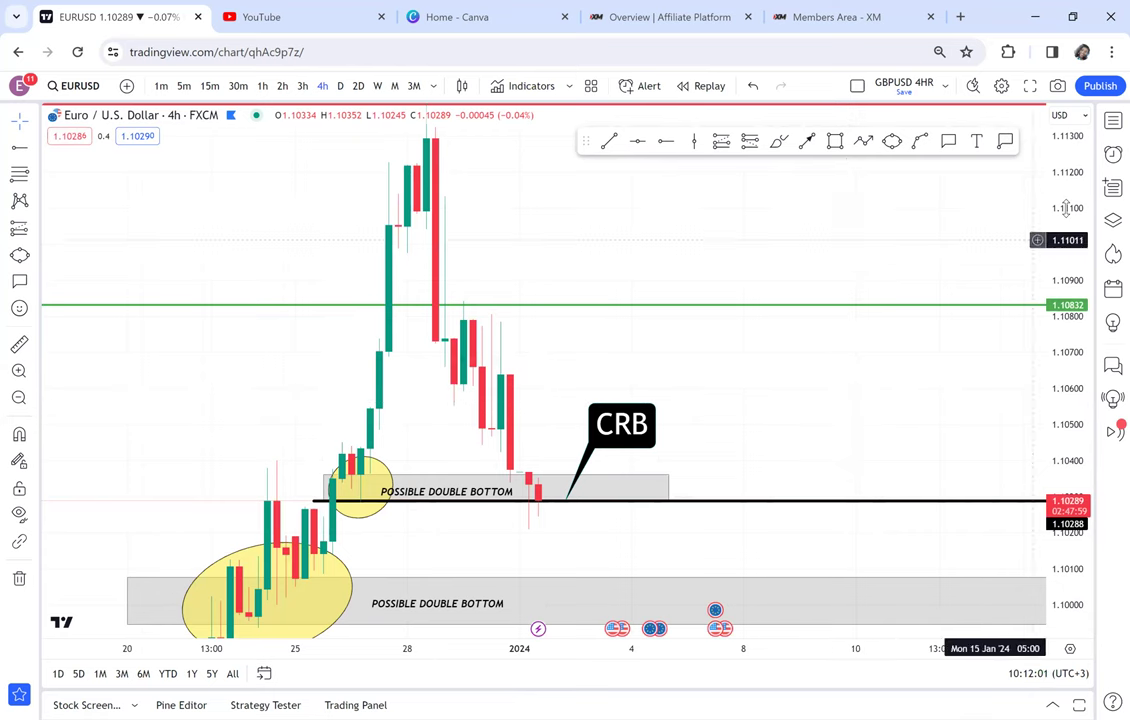
pyautogui.moveTo(1066, 213); pyautogui.dragTo(1049, 305)
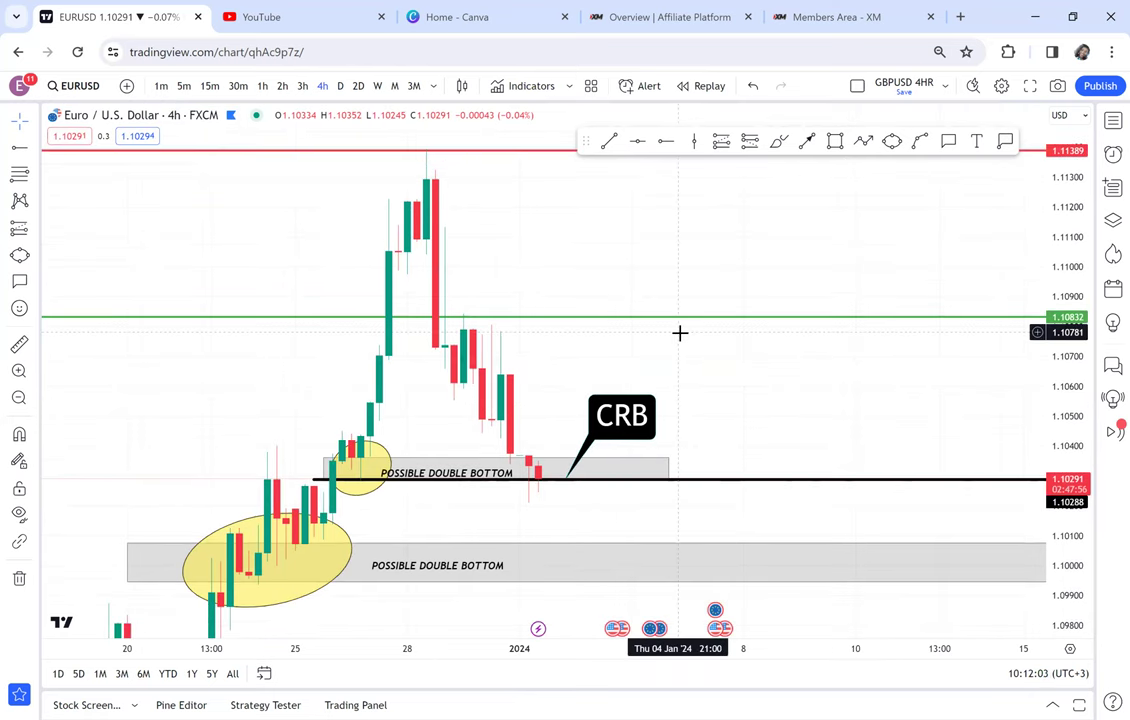
pyautogui.click(215, 555)
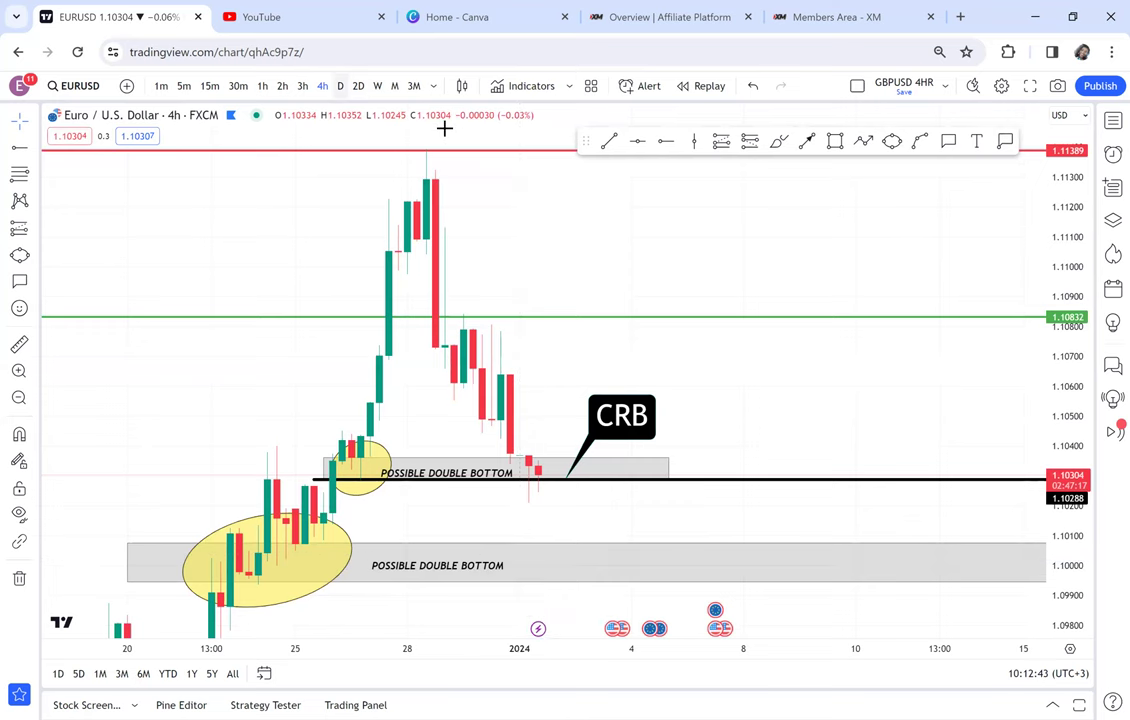
# Switch to the daily timeframe and examine the lower double bottom zone and the arrow pointing down to it.
pyautogui.click(340, 86)
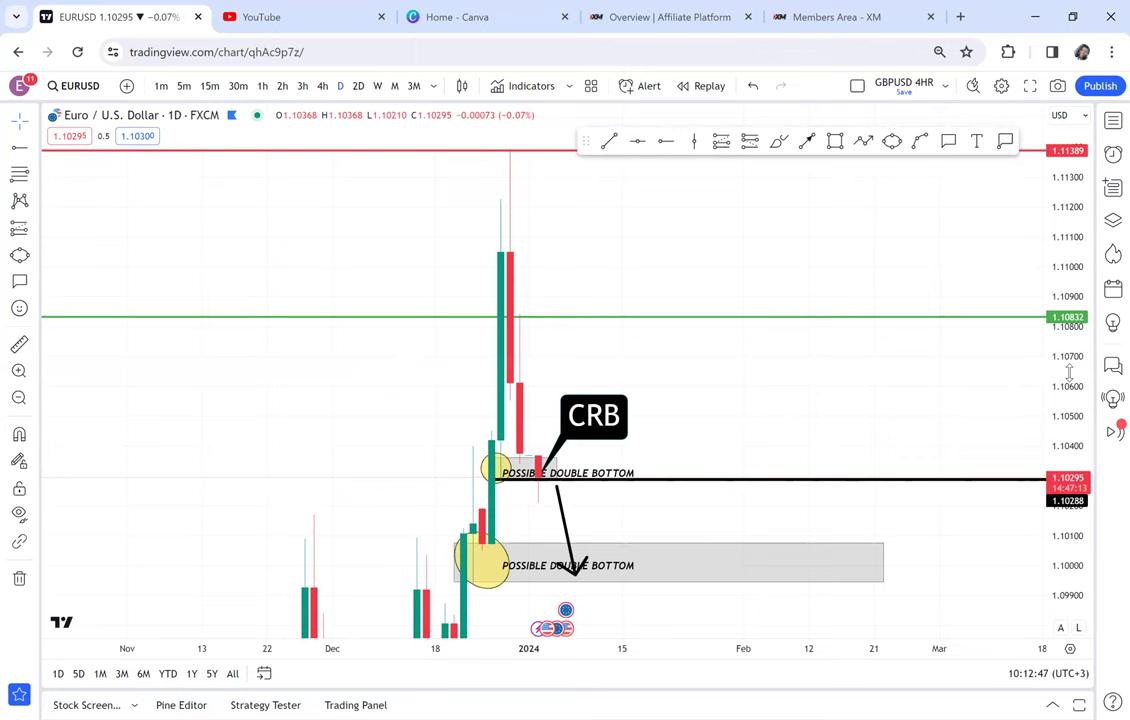
pyautogui.moveTo(1069, 372); pyautogui.dragTo(1069, 505)
pyautogui.moveTo(803, 411); pyautogui.dragTo(723, 398)
pyautogui.click(536, 476)
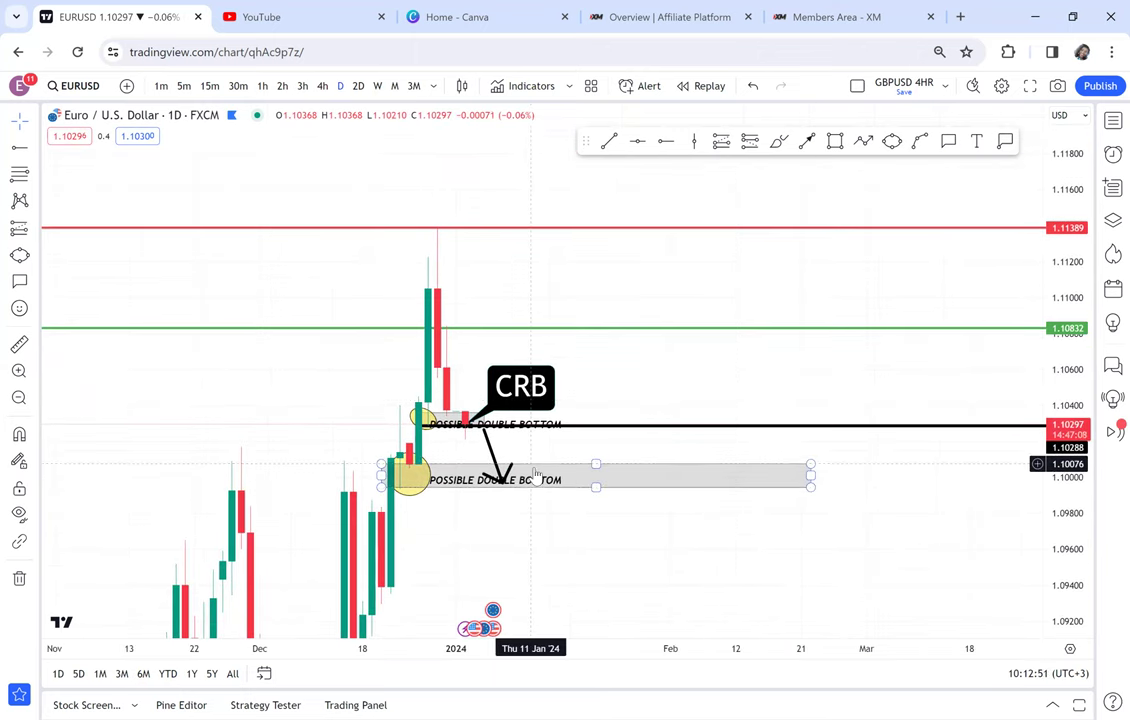
# Draw a zigzag arrow path from the lower double bottom zone up below the green line, down slightly, above the red line and back to it.
pyautogui.moveTo(658, 537); pyautogui.dragTo(731, 454)
pyautogui.moveTo(719, 301); pyautogui.dragTo(676, 349)
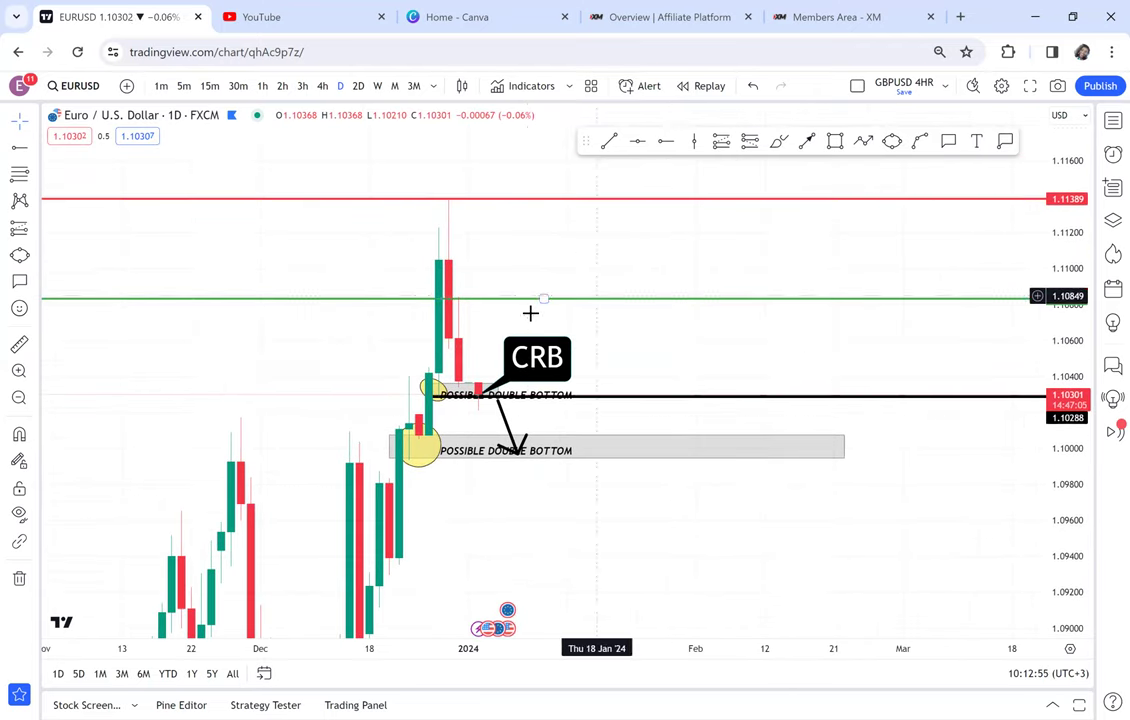
pyautogui.click(863, 140)
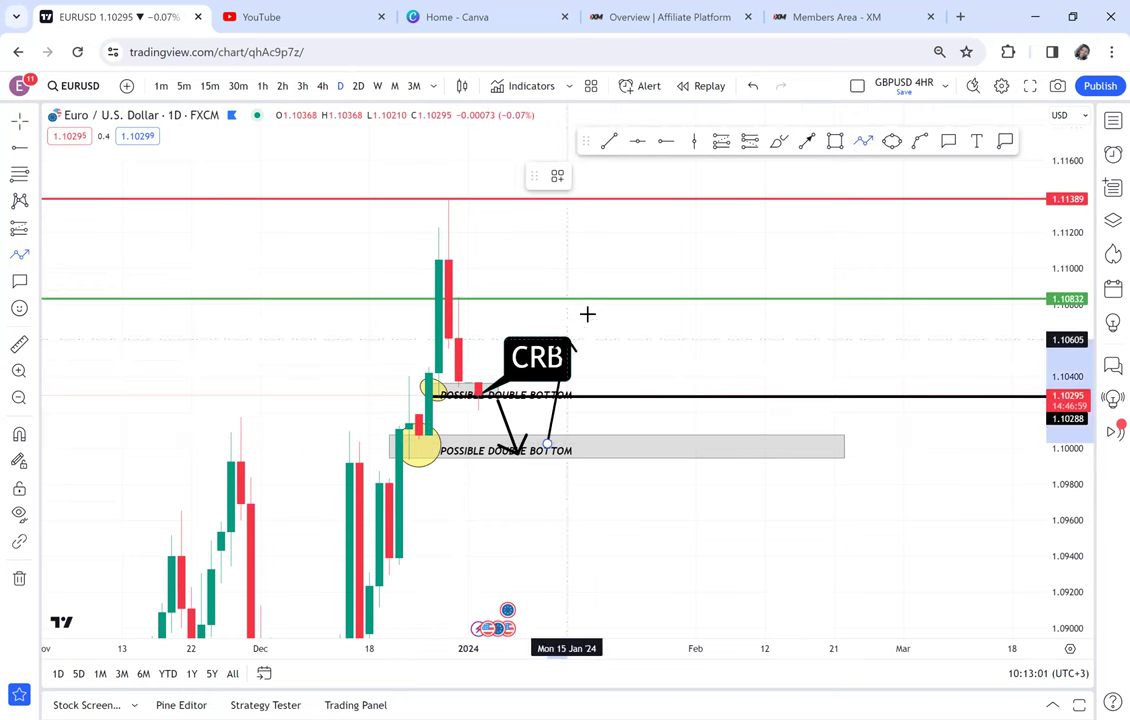
pyautogui.click(547, 443)
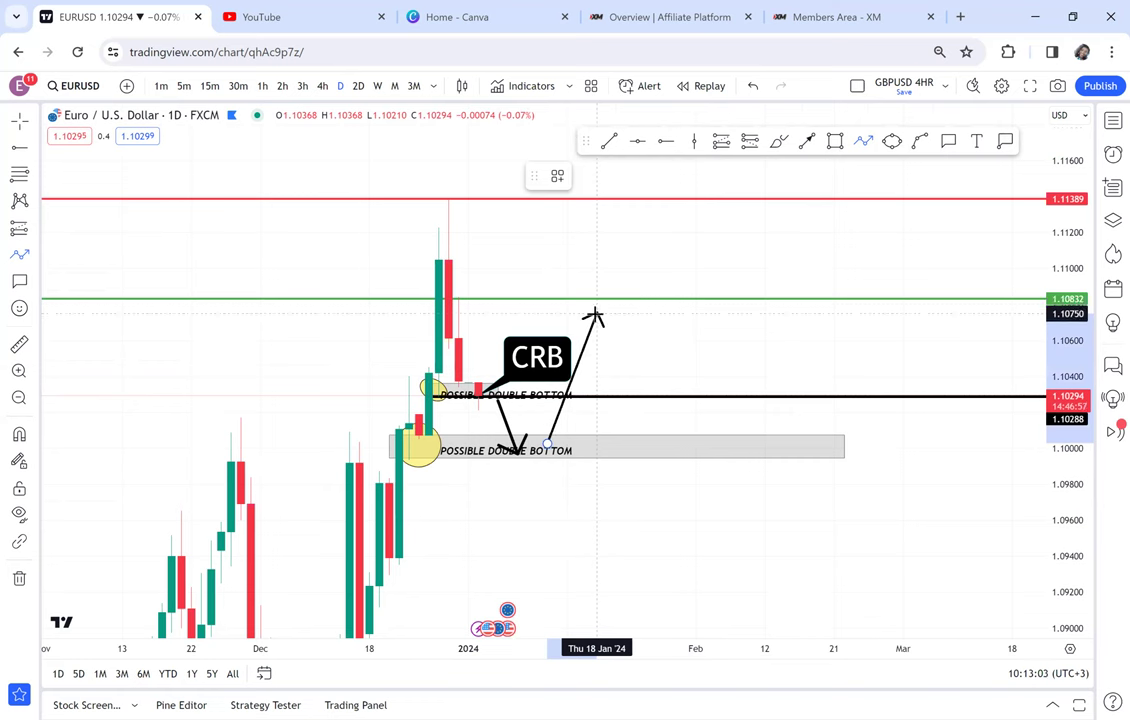
pyautogui.click(595, 315)
pyautogui.click(626, 348)
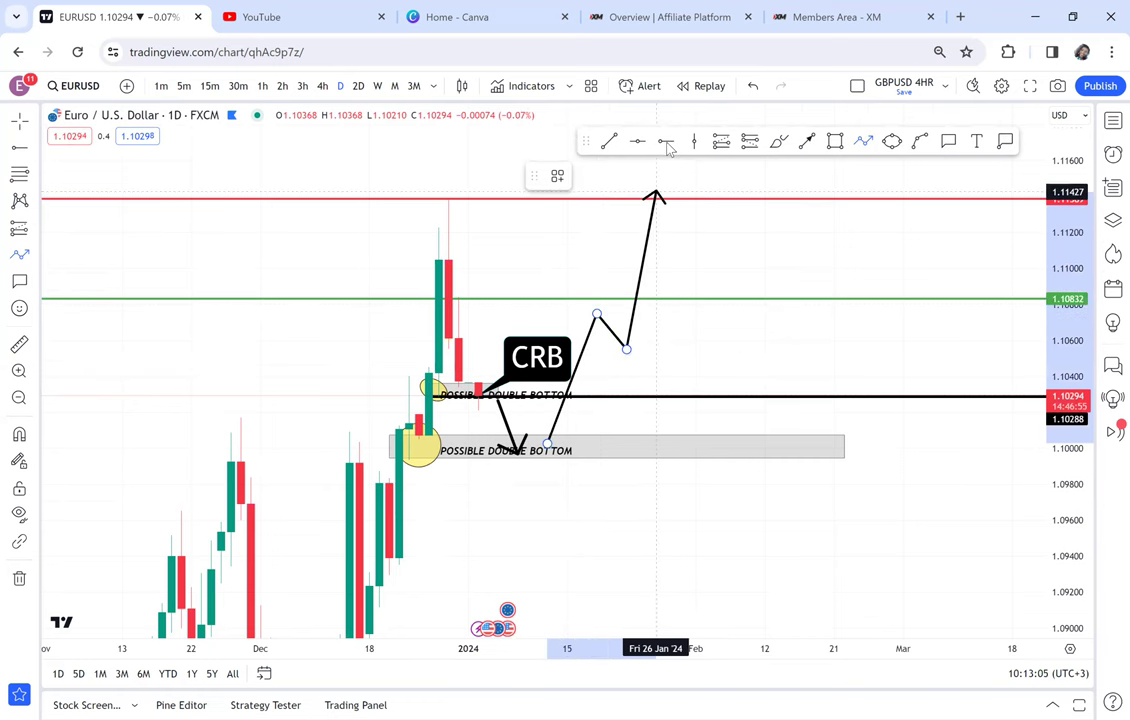
pyautogui.click(676, 173)
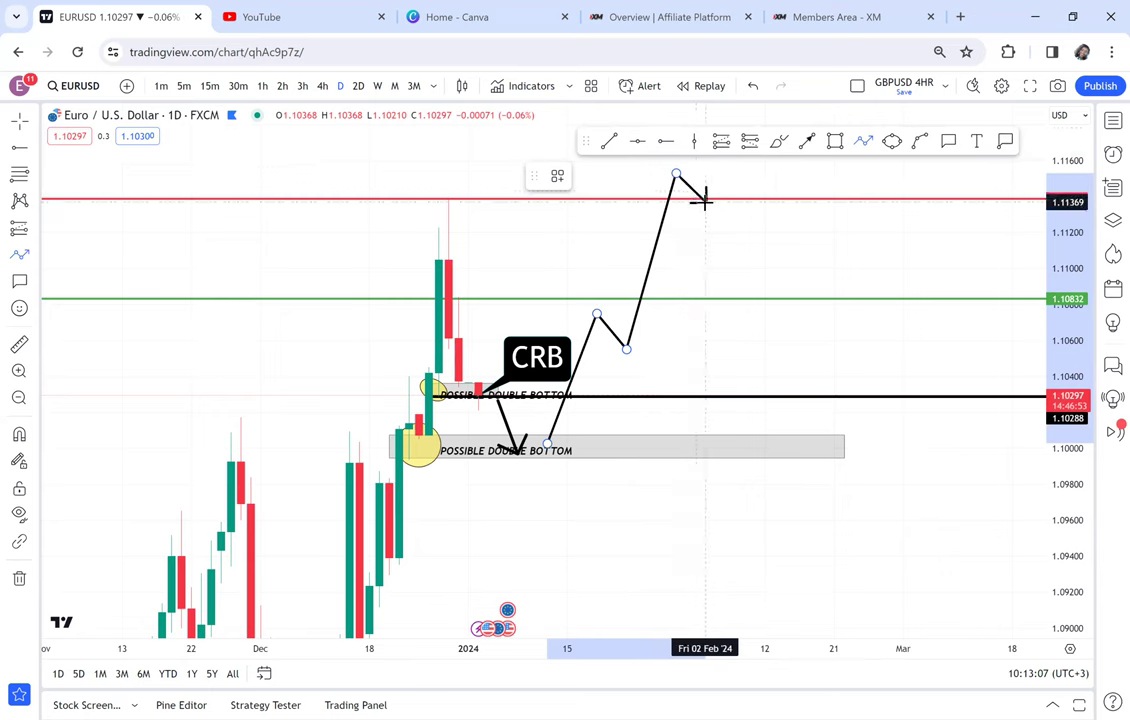
pyautogui.doubleClick(706, 200)
# Draw an upward arrow beside the zigzag path, from the lower double bottom zone at about 1.1002 to about 1.1064.
pyautogui.moveTo(759, 260); pyautogui.dragTo(798, 202)
pyautogui.click(807, 140)
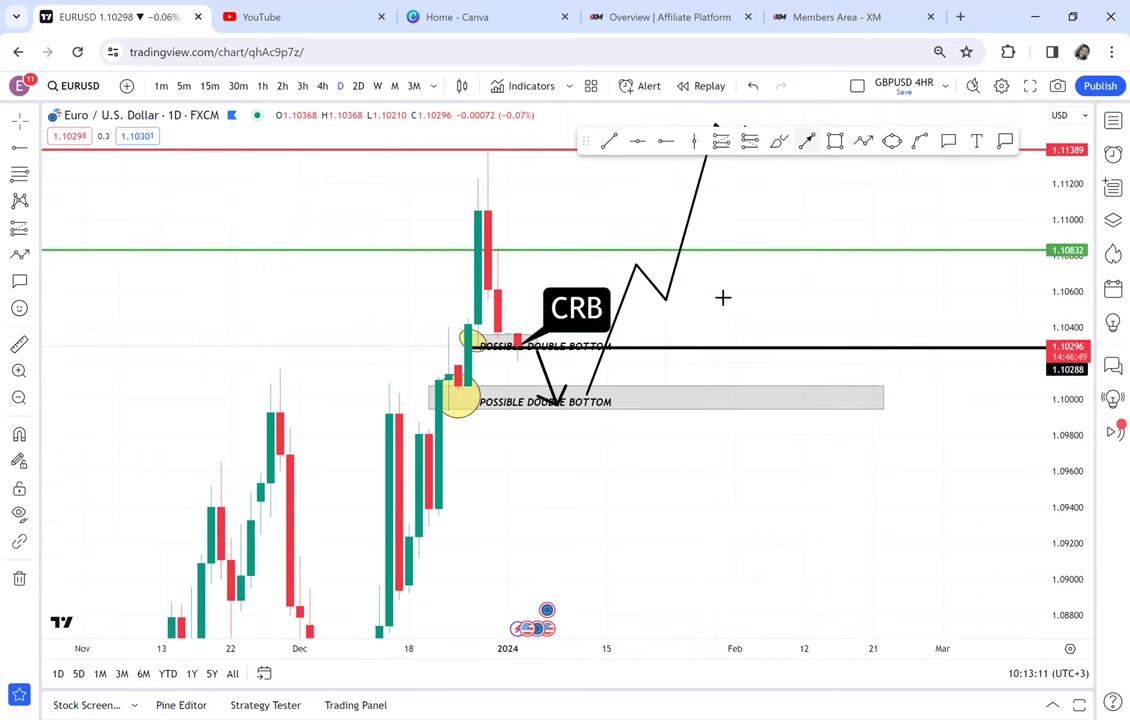
pyautogui.click(666, 396)
pyautogui.click(706, 285)
# Draw a downward arrow path from about 1.1055 beside the new arrow's tip through the lower zone, with a small pullback, to about 1.0913.
pyautogui.moveTo(716, 322); pyautogui.dragTo(759, 436)
pyautogui.moveTo(704, 366); pyautogui.dragTo(649, 295)
pyautogui.click(863, 140)
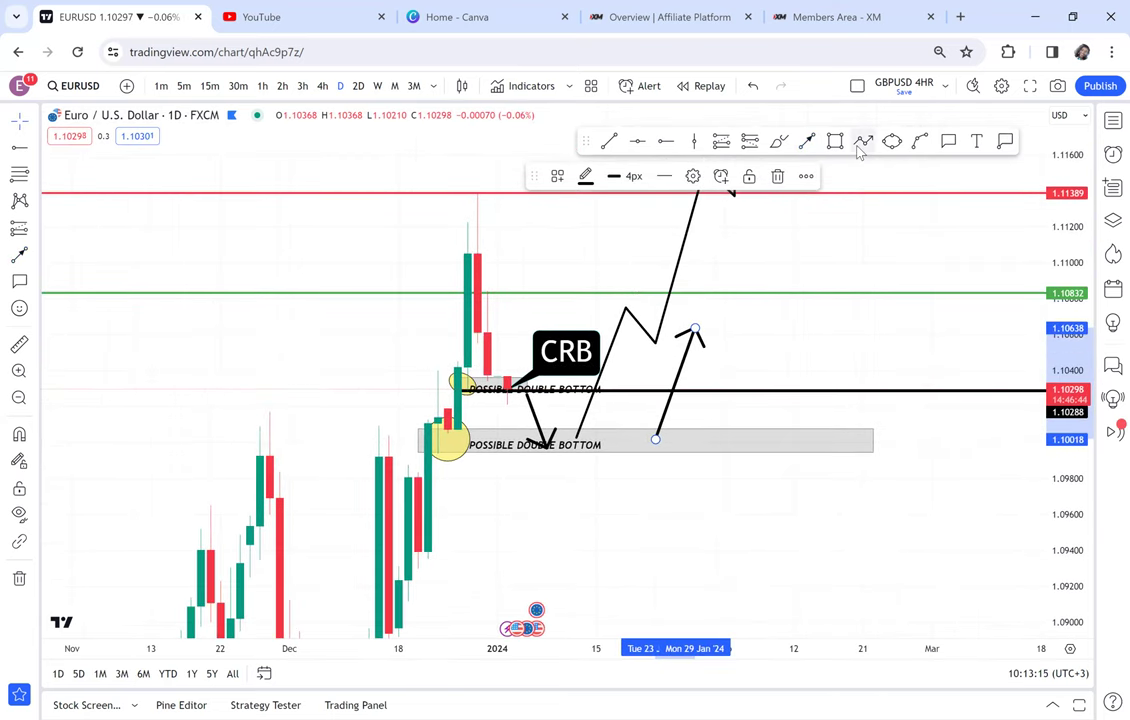
pyautogui.click(715, 343)
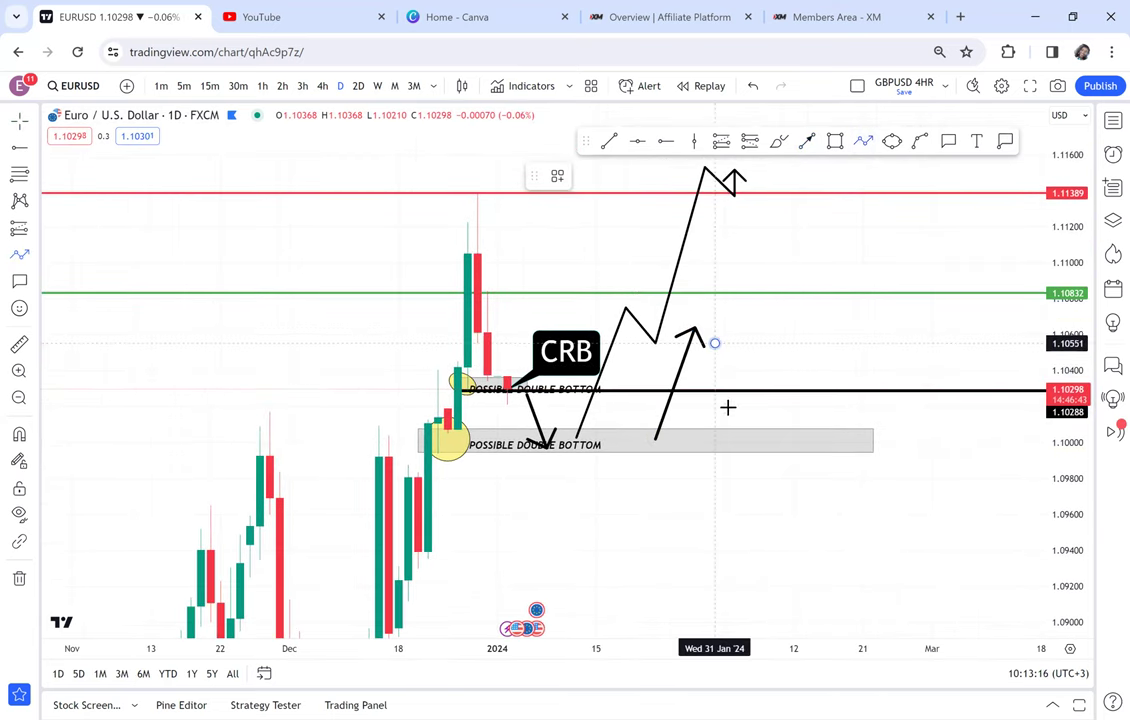
pyautogui.click(744, 474)
pyautogui.click(764, 451)
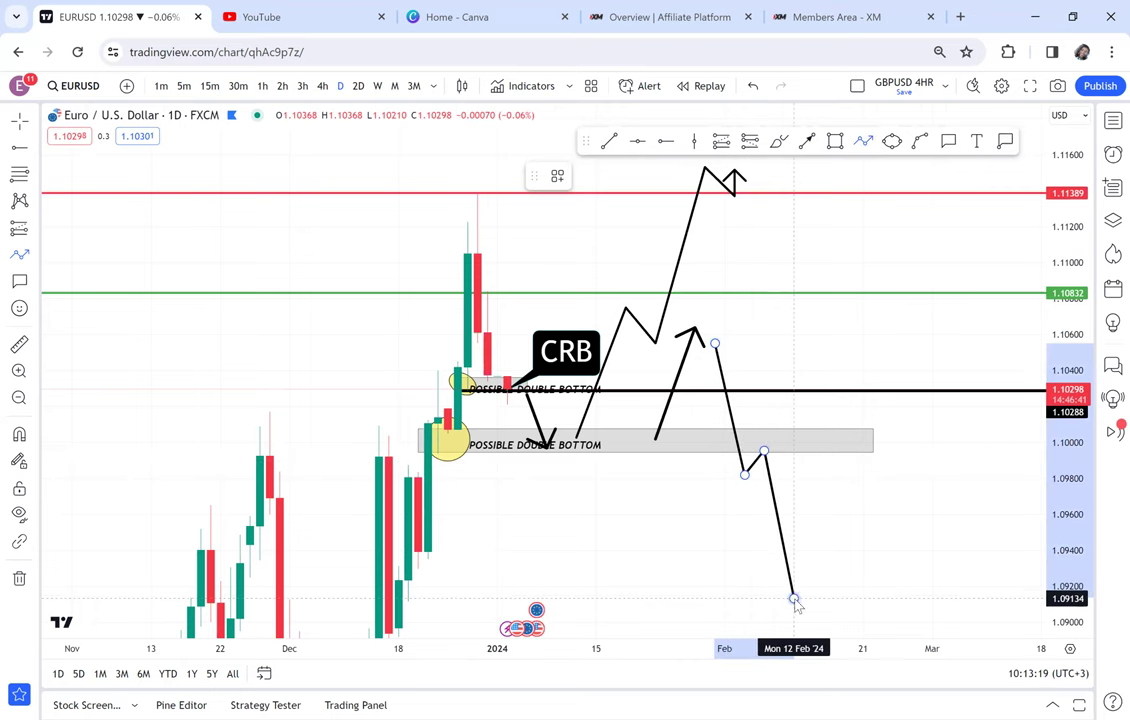
pyautogui.doubleClick(793, 597)
# Switch to the 4-hour timeframe and examine the price action around the CRB callout and both double bottom zones.
pyautogui.moveTo(873, 522); pyautogui.dragTo(889, 547)
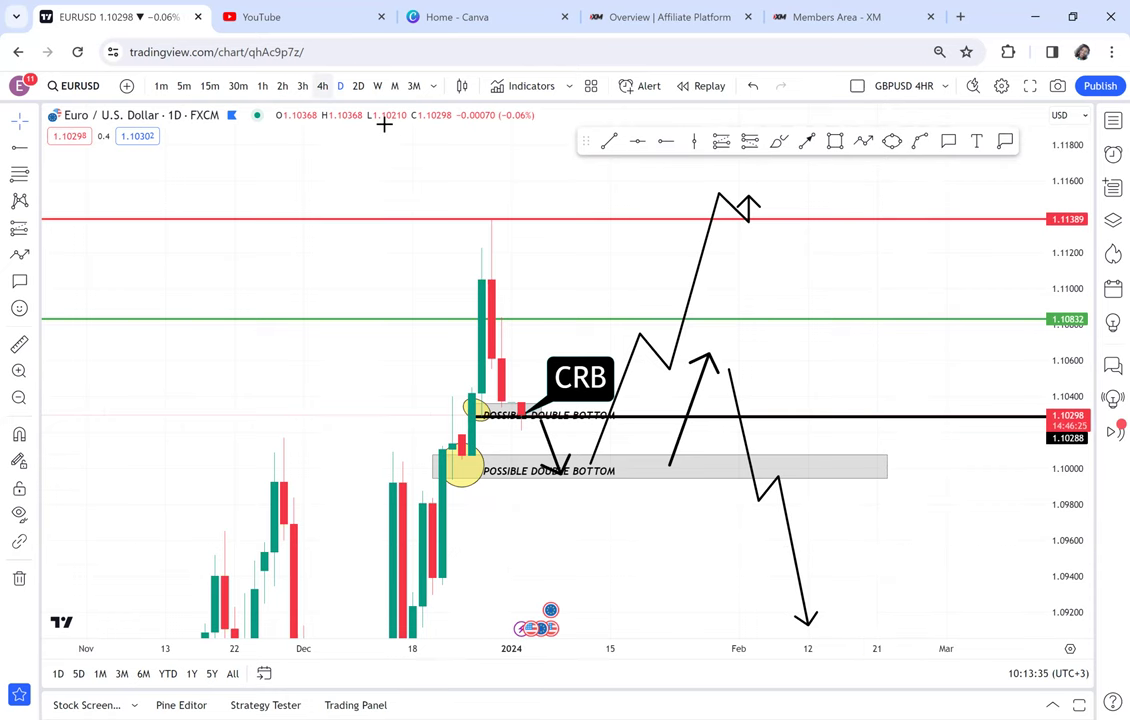
pyautogui.click(322, 86)
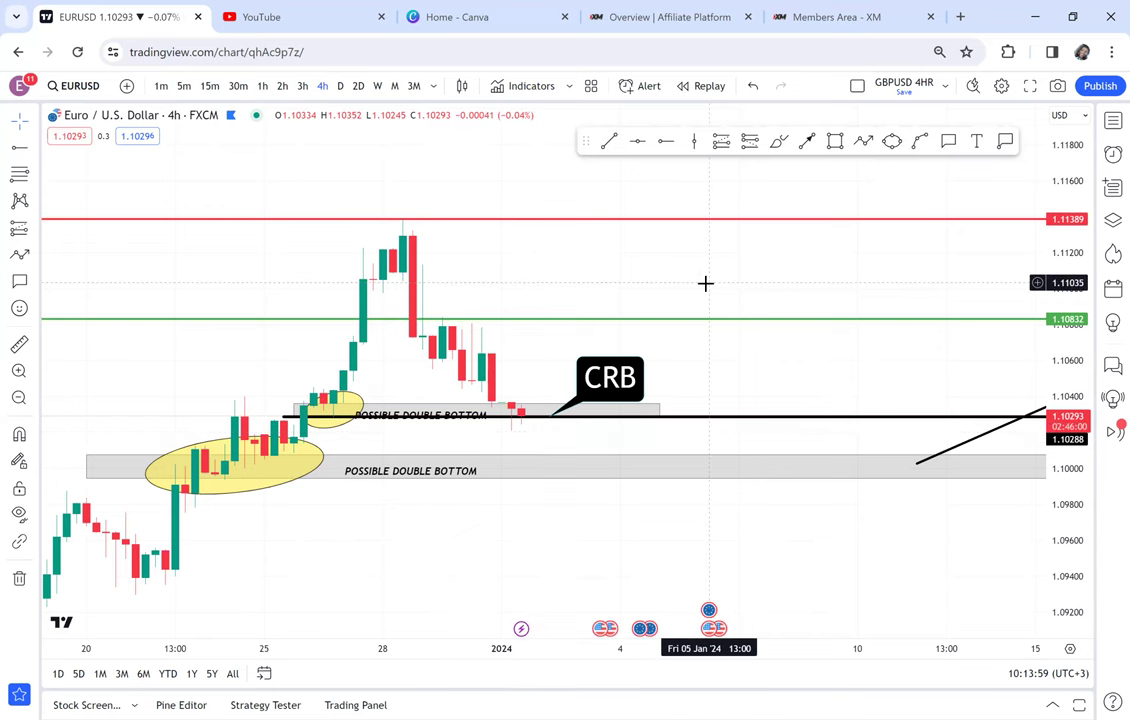
pyautogui.scroll(-2, 705, 283)
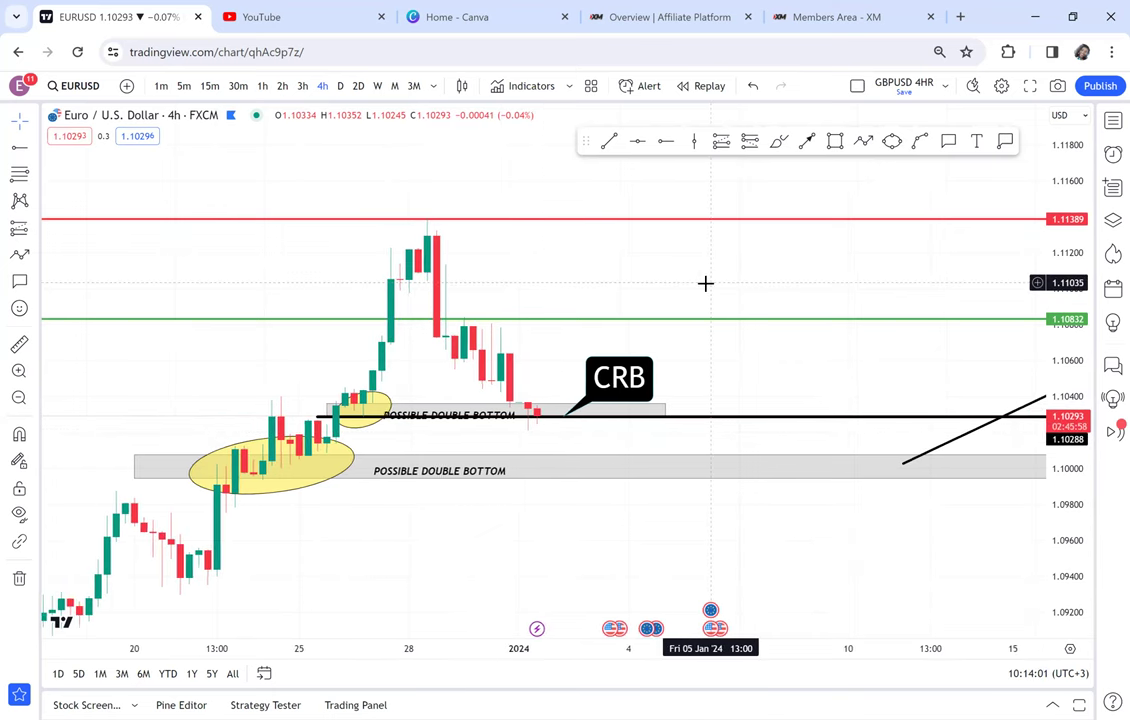
pyautogui.moveTo(705, 283); pyautogui.dragTo(663, 330)
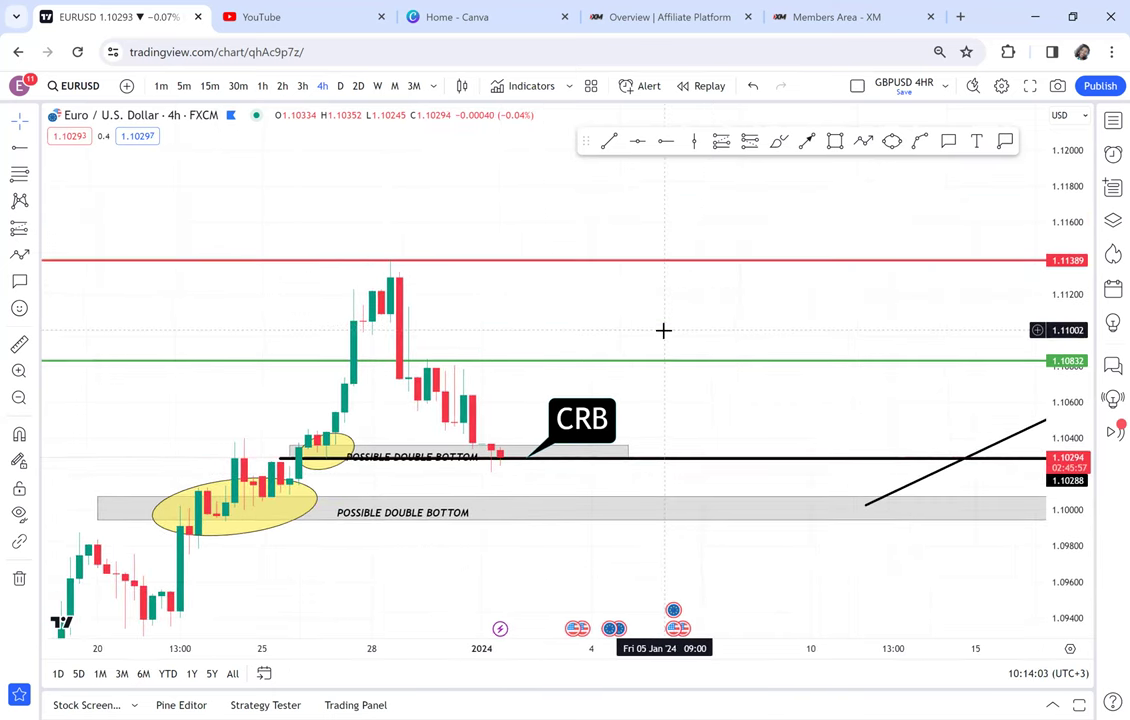